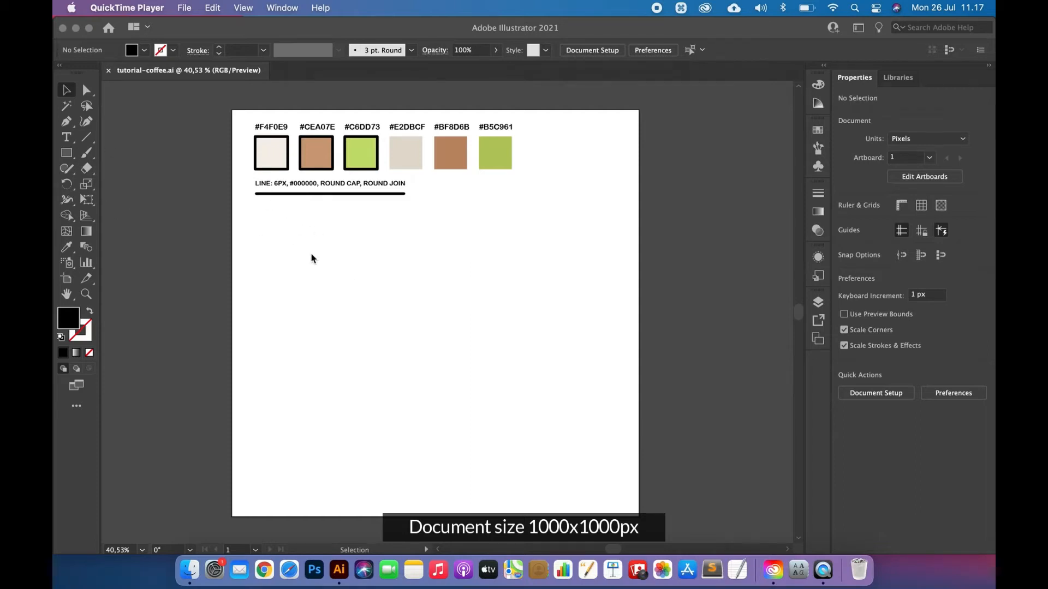
Draw a black rectangle about 150 by 209 px in the middle of the artboard.
click(67, 156)
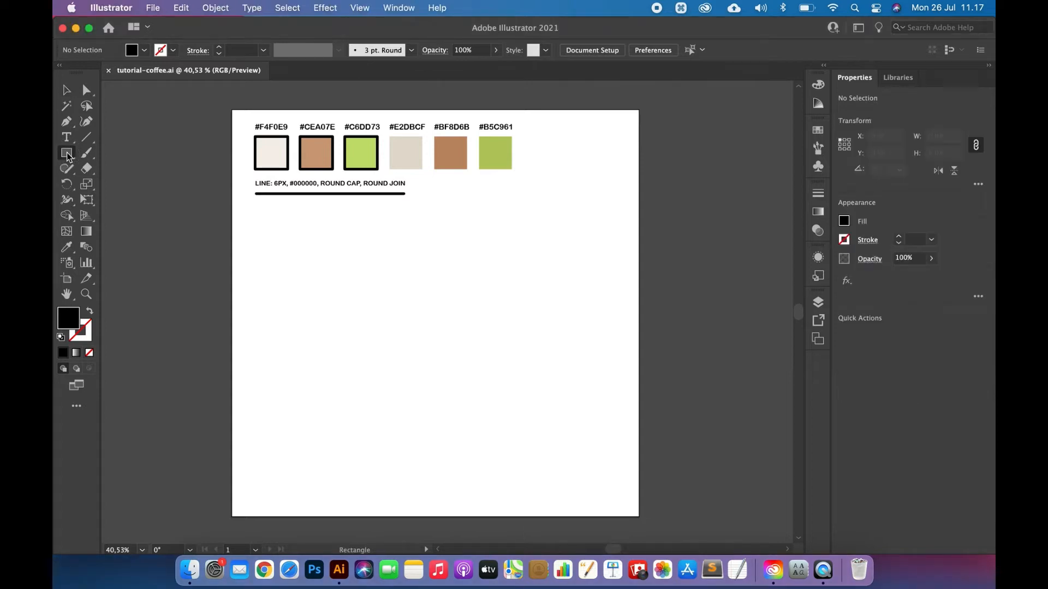
drag(389, 286, 451, 369)
scroll(452, 371, up, 2)
scroll(454, 371, up, 2)
Taper the rectangle into a cup by moving each bottom corner point 10 px inward.
click(88, 96)
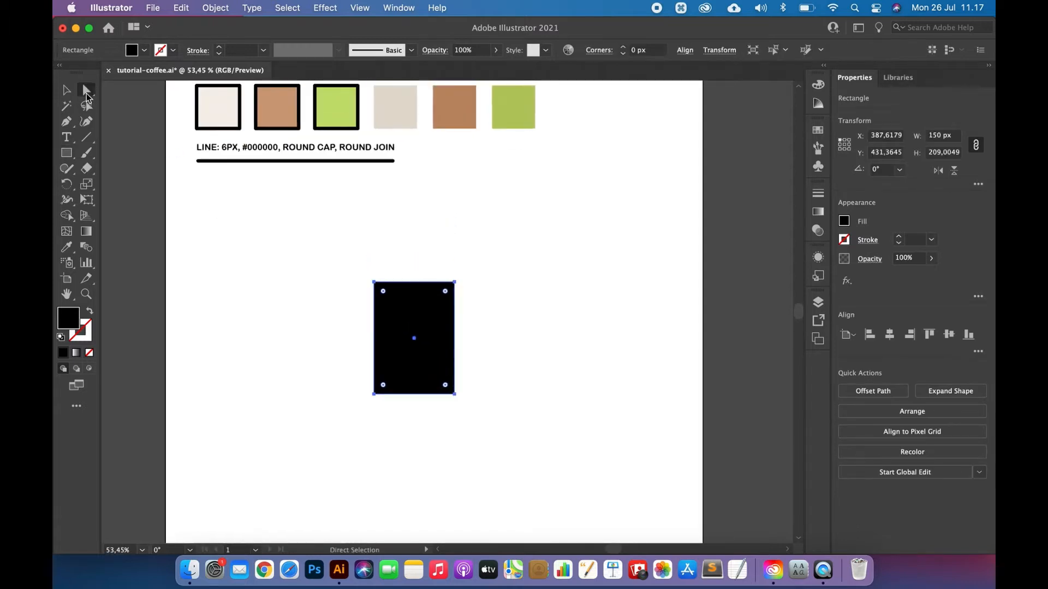
click(374, 393)
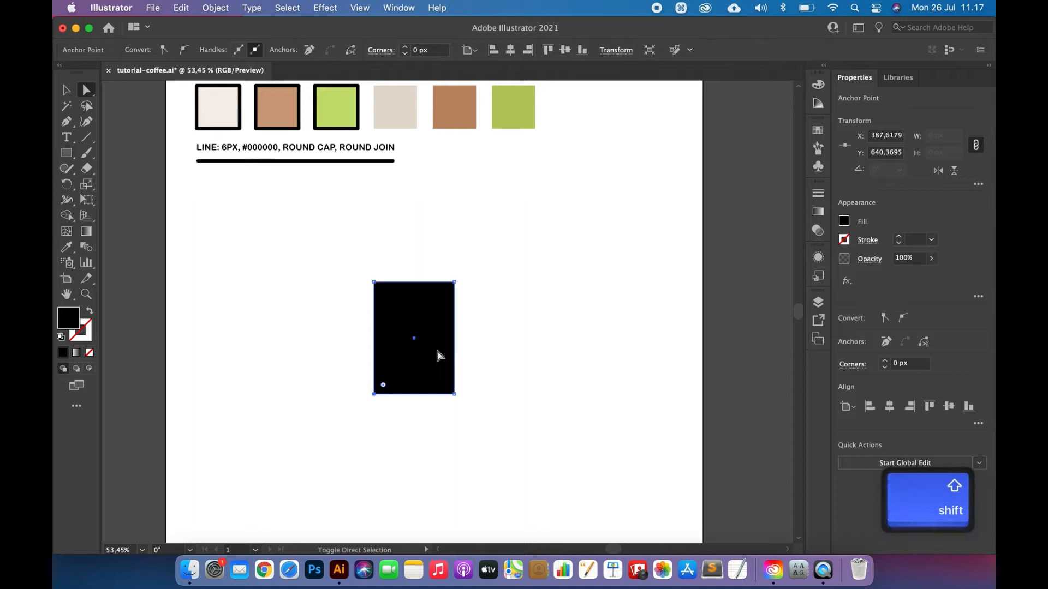
key(shift+Right)
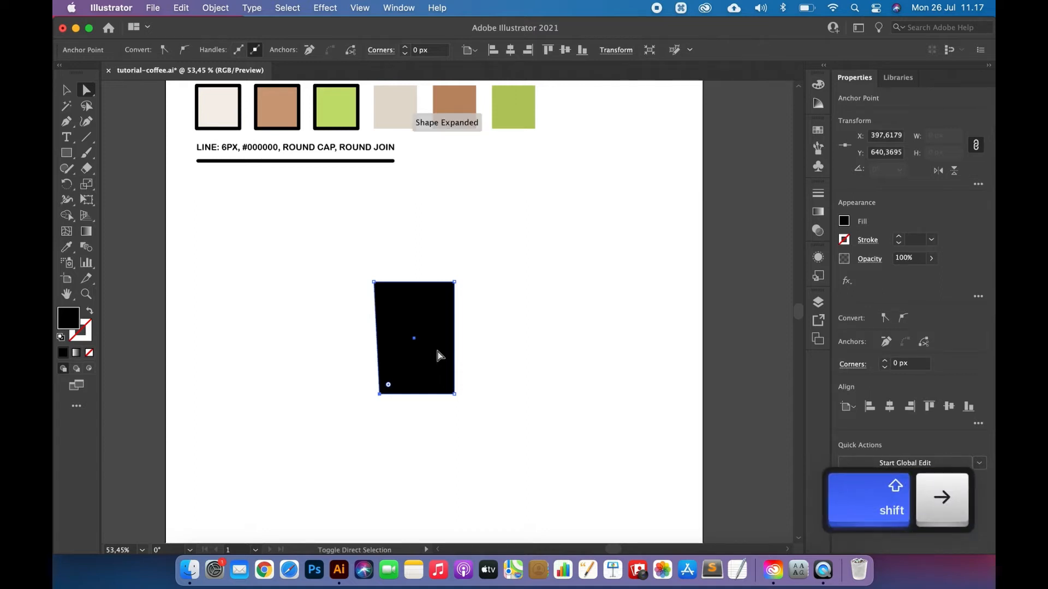
click(454, 394)
key(shift+Left)
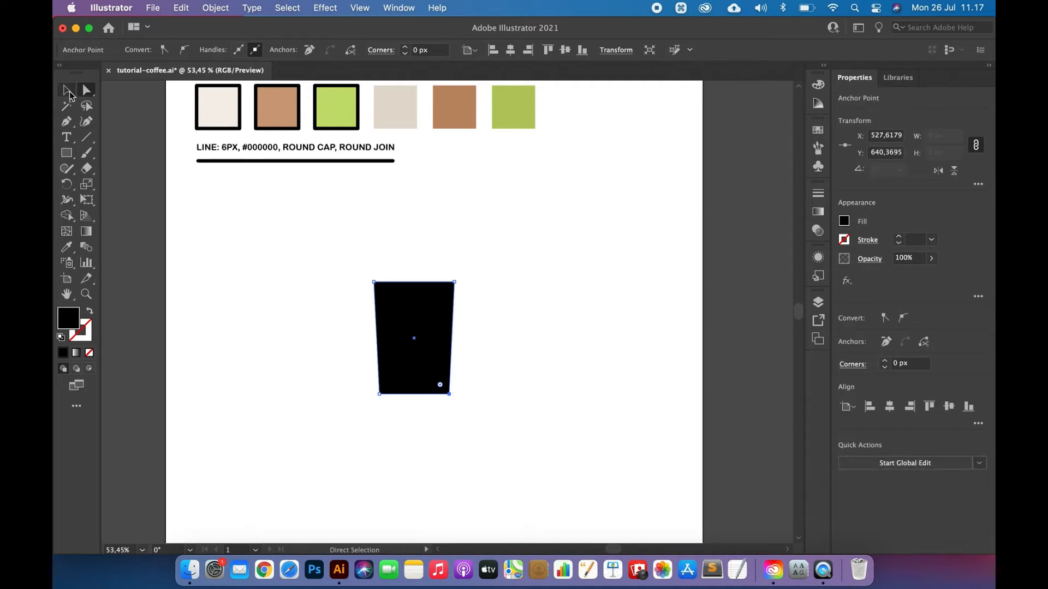
Apply the outlined #CEA07E swatch's fill and 6 px black stroke to the cup with the Eyedropper.
click(67, 91)
key(i)
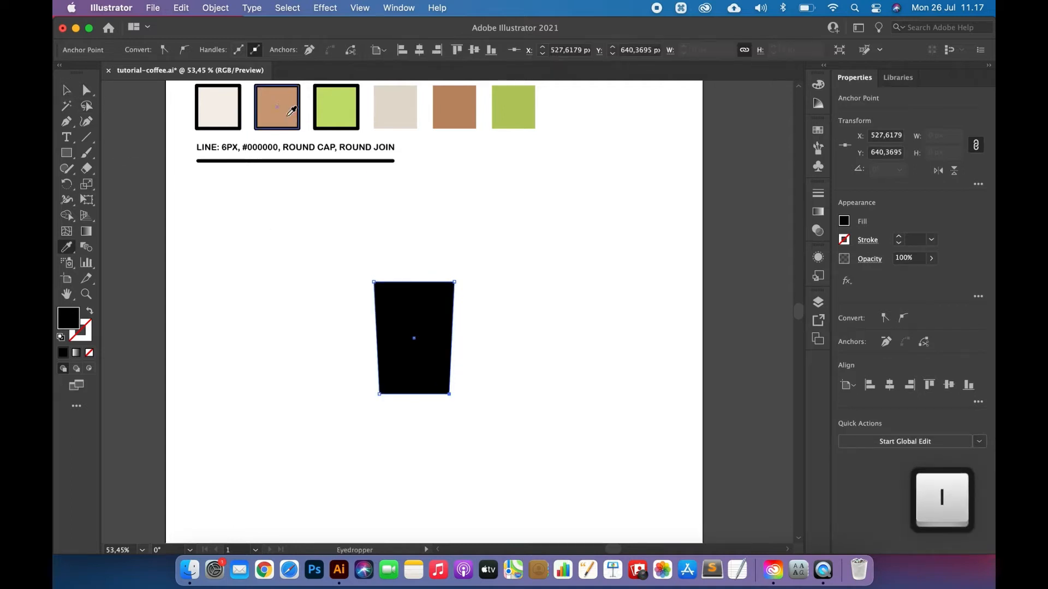
click(276, 106)
click(66, 90)
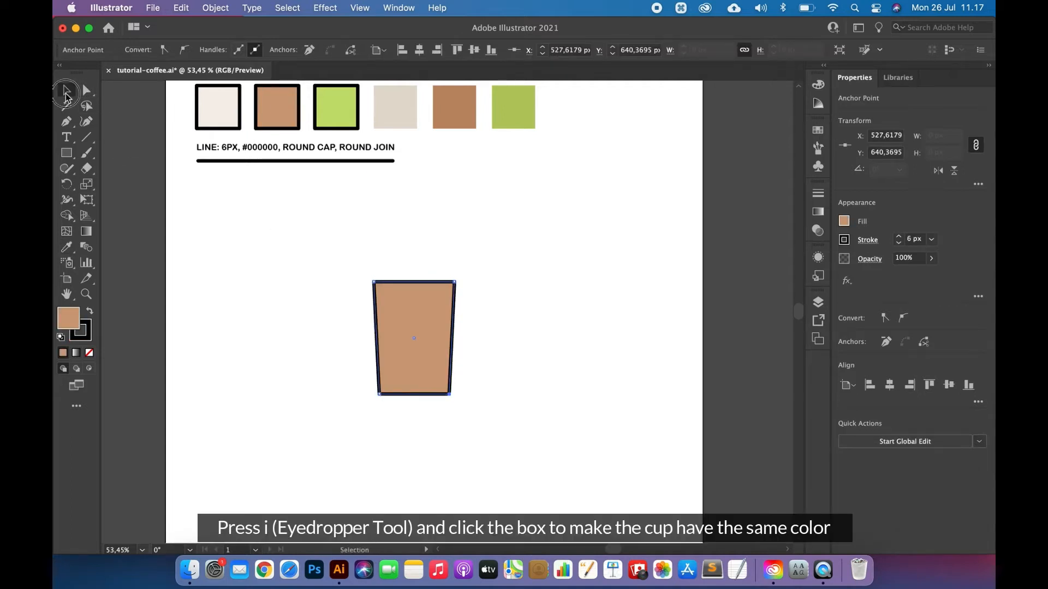
click(263, 277)
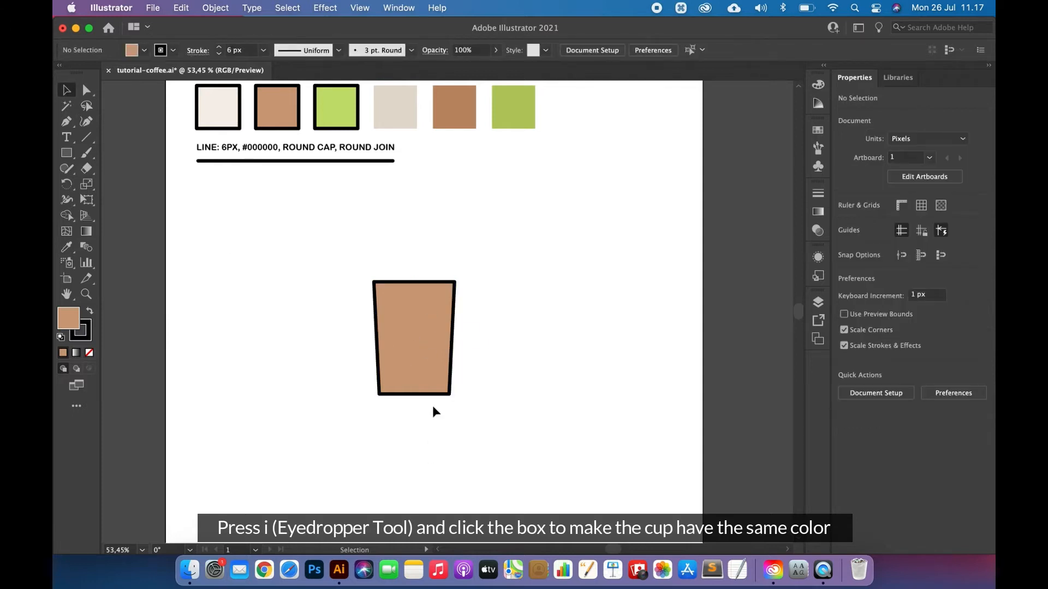
Create an enlarged copy of the cup using Offset Path with a 2 px offset.
click(409, 371)
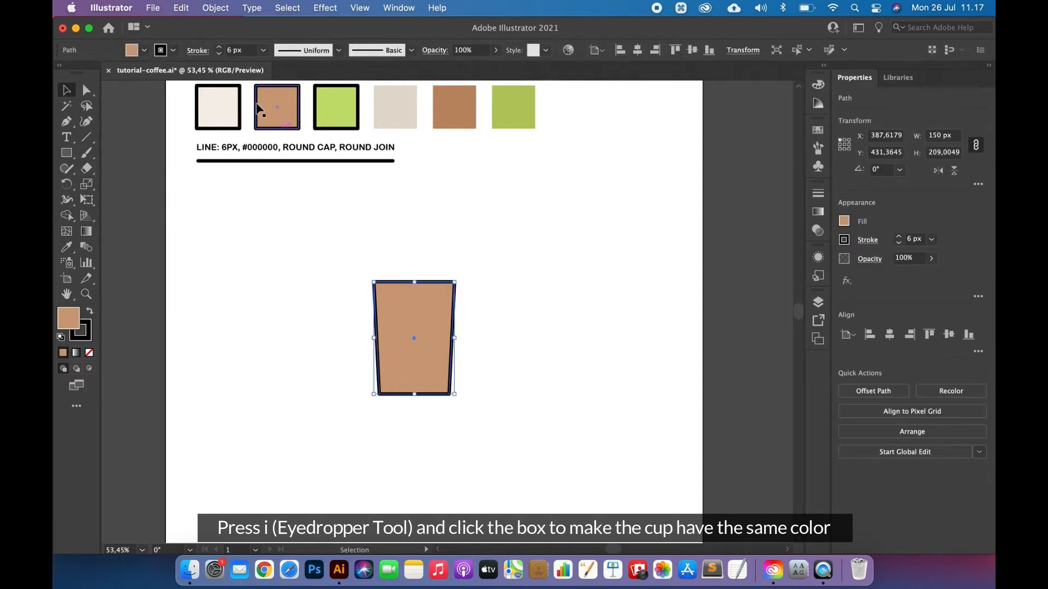
click(215, 8)
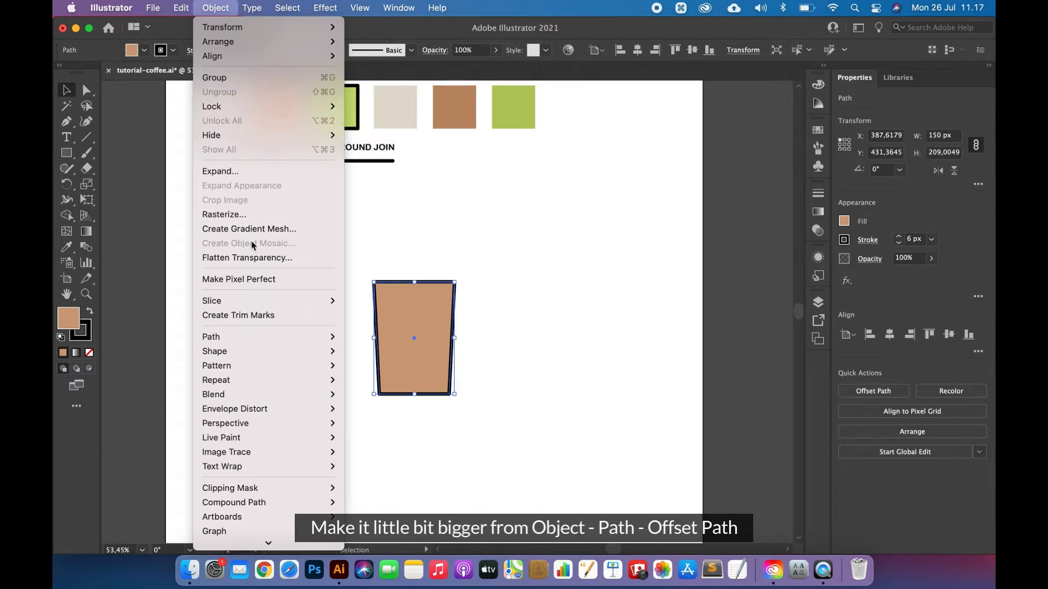
mouse_move(273, 337)
click(375, 387)
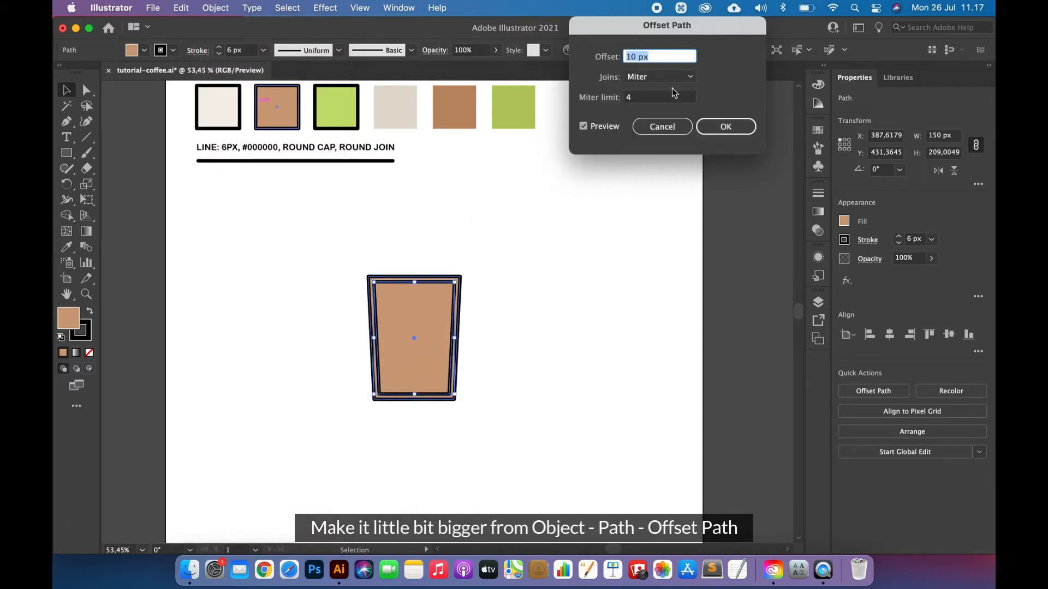
text(2)
click(721, 128)
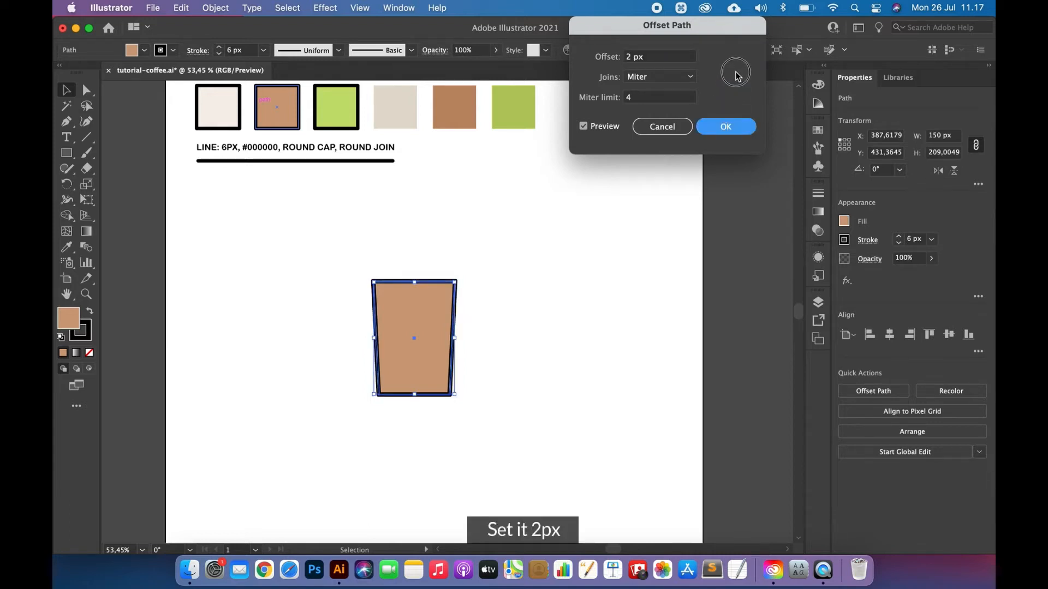
click(732, 127)
click(569, 267)
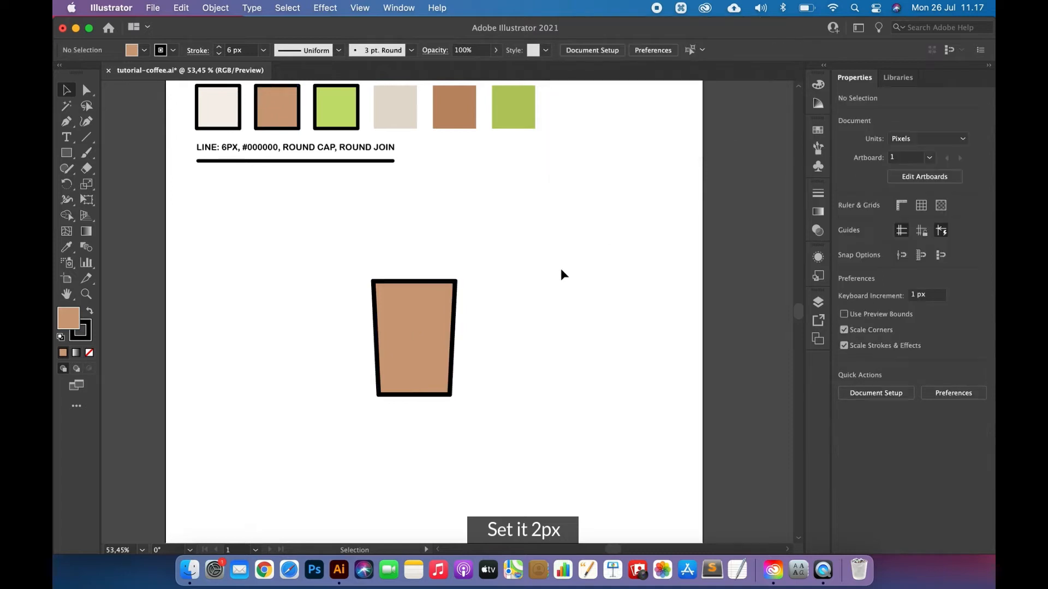
click(413, 336)
key(shift+Right)
key(shift+Left)
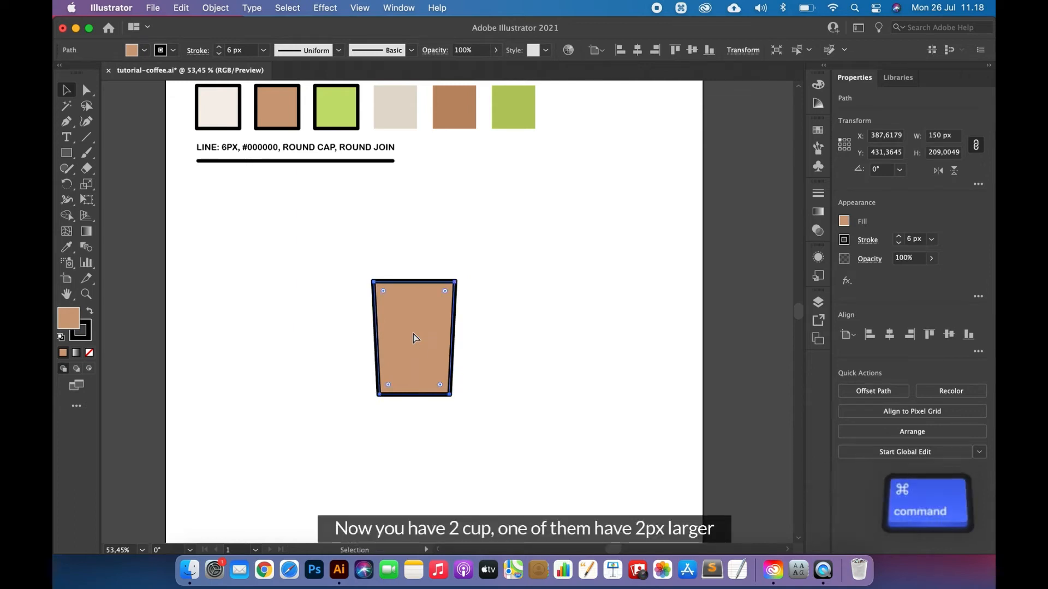
Move the larger offset cup 170 px to the right so it stands beside the original.
key(super+equal)
key(super+equal)
key(super+equal)
click(615, 266)
click(473, 301)
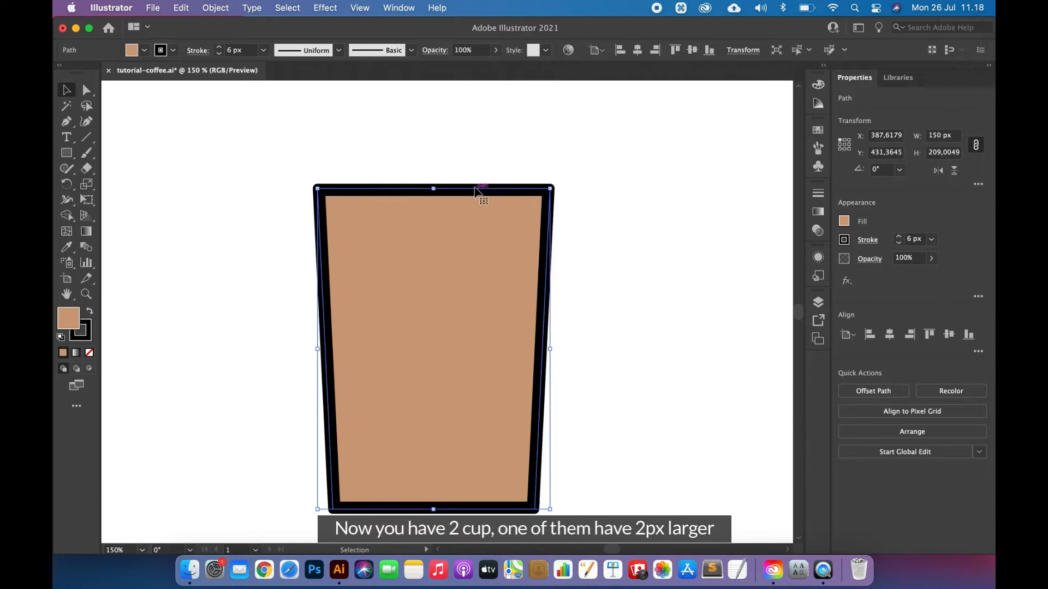
key(shift+Left)
key(shift+Left)
key(shift+Right)
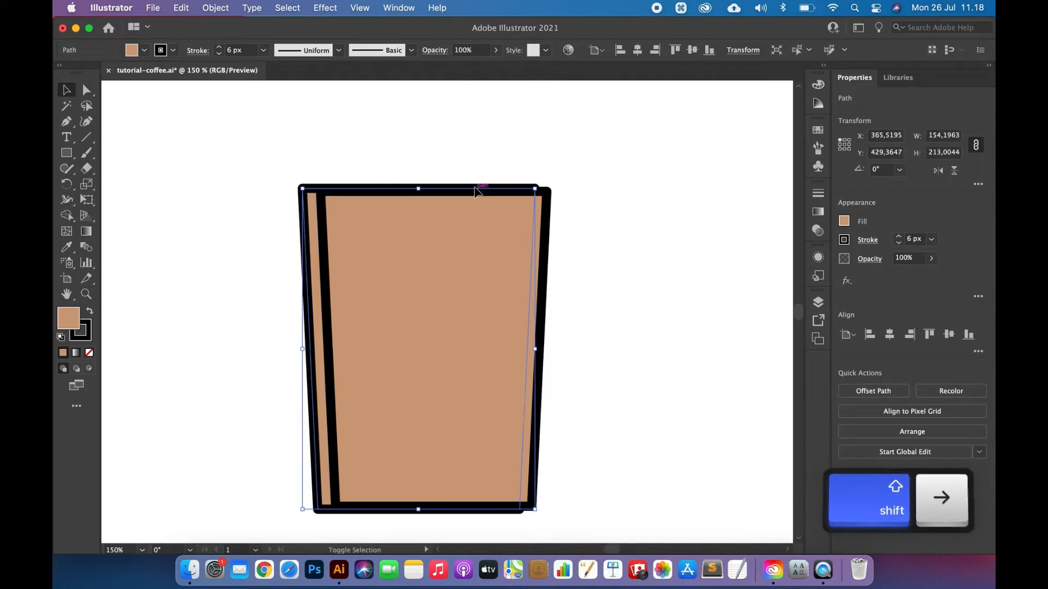
key(shift+Right)
key(shift+Right)
key(shift+Right)
key(shift+Right)
key(shift+Right)
key(shift+Right)
key(shift+Right)
key(shift+Right)
key(shift+Right)
key(shift+Right)
key(shift+Right)
key(shift+Right)
key(shift+Right)
key(shift+Right)
key(shift+Right)
key(shift+Right)
key(shift+Right)
key(shift+Right)
key(shift+Right)
key(shift+Right)
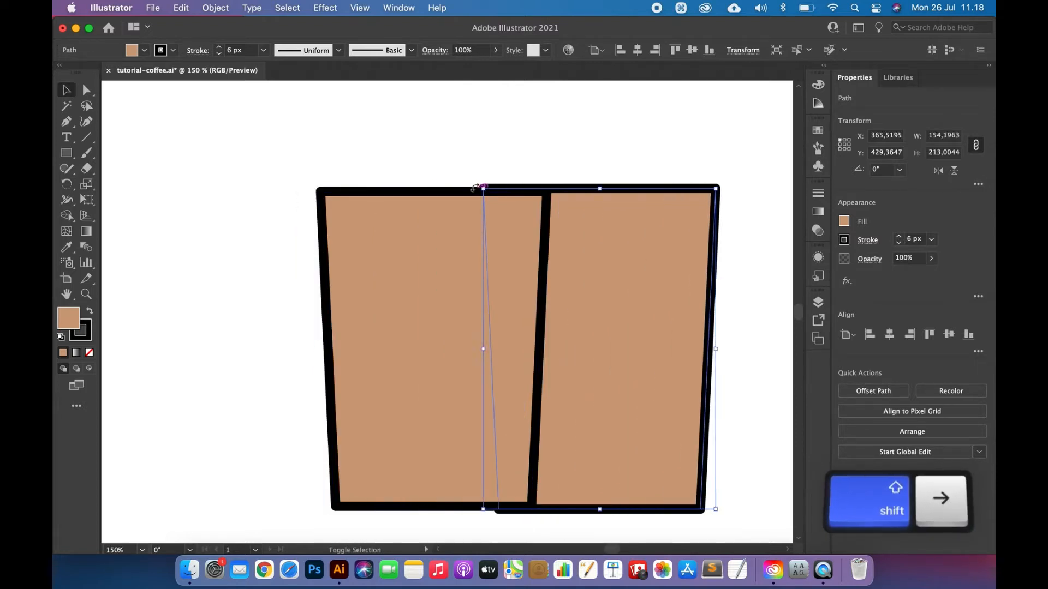
key(shift+Right)
key(shift+Right)
key(shift+Right)
key(shift+Right)
key(shift+Right)
key(shift+Right)
scroll(475, 187, right, 2)
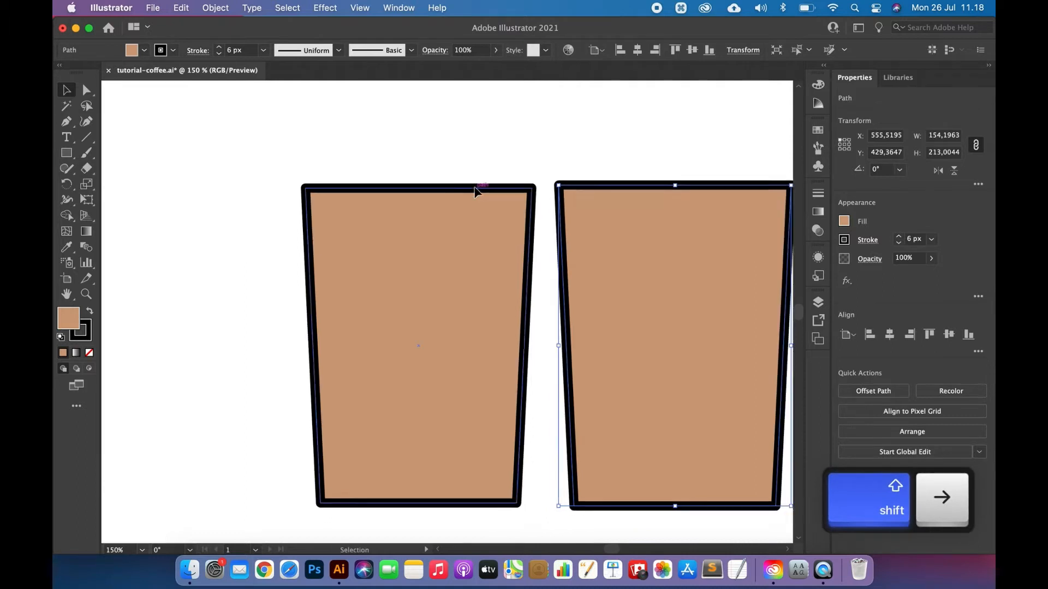
click(472, 137)
click(641, 288)
Draw a rectangle about 183 by 81 px across the middle of the larger cup, overhanging both sides.
scroll(642, 289, right, 1)
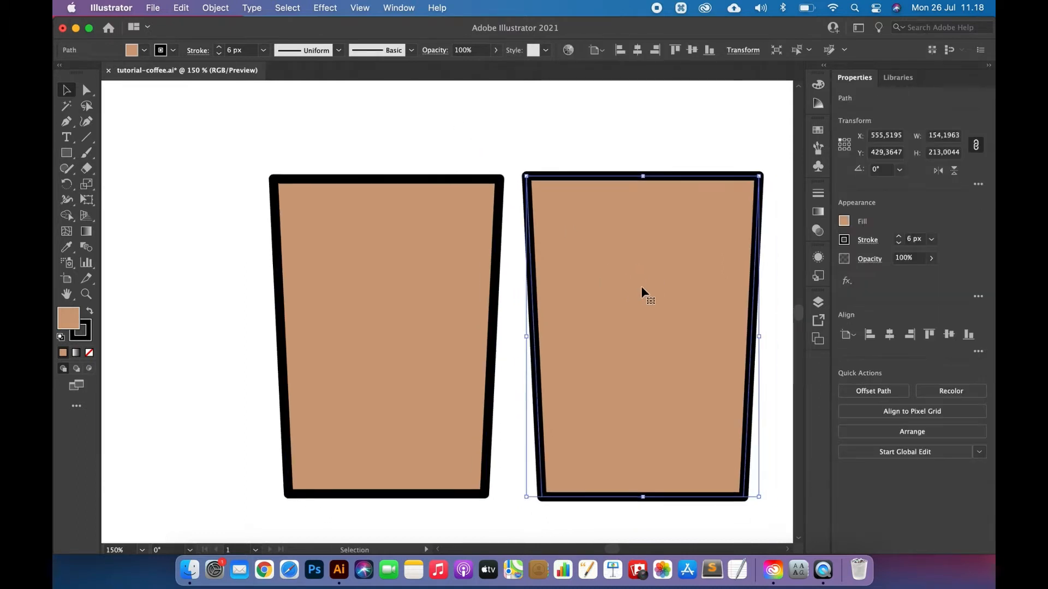
scroll(641, 286, right, 1)
click(66, 154)
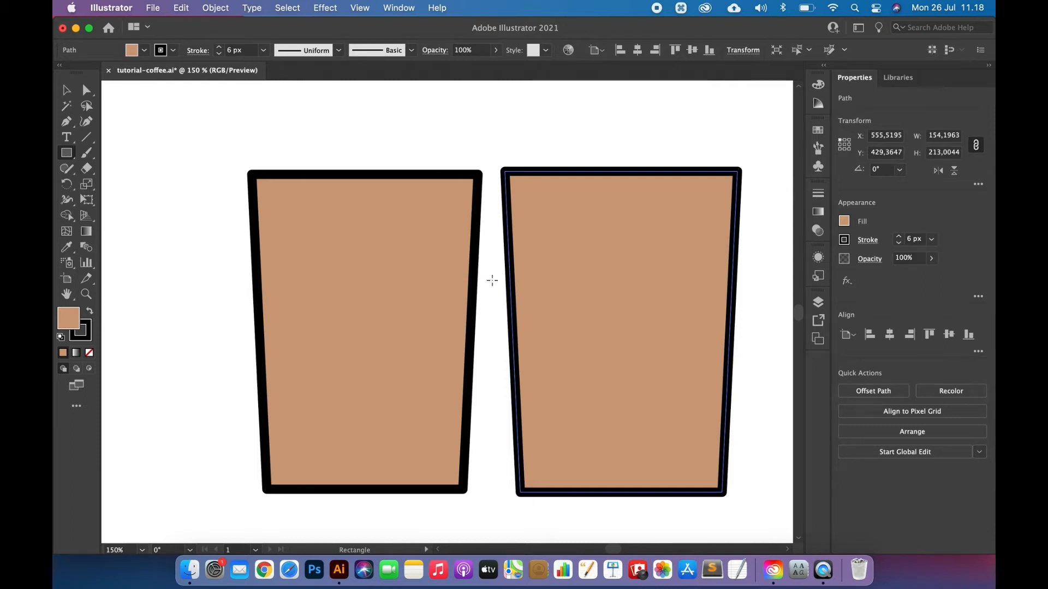
drag(491, 274, 767, 395)
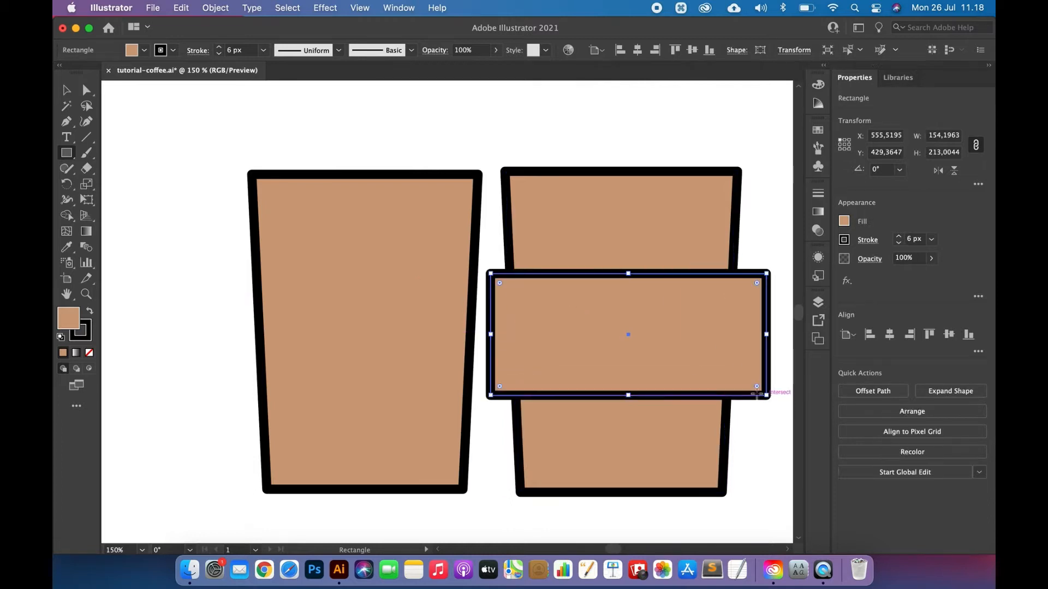
Trim the larger cup and rectangle with the Shape Builder tool, removing everything except their overlapping middle band.
click(66, 88)
drag(622, 145, 611, 360)
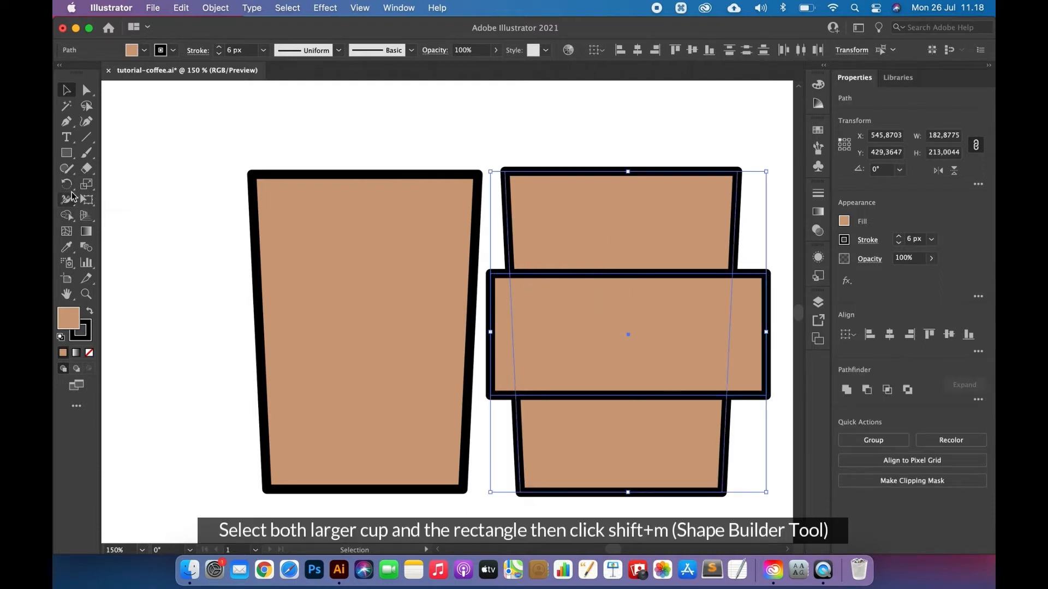
click(66, 219)
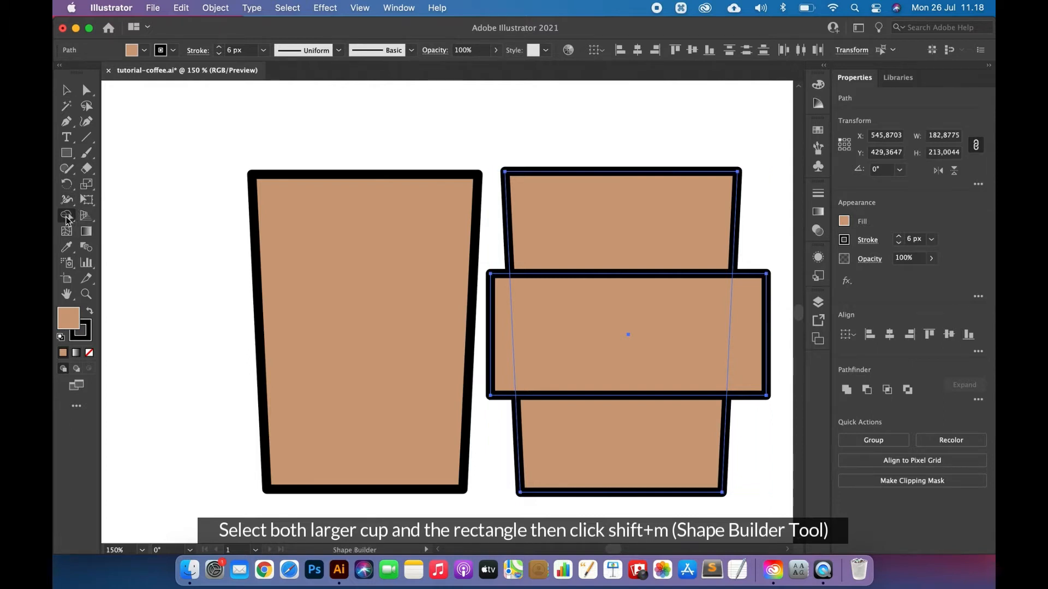
key(alt)
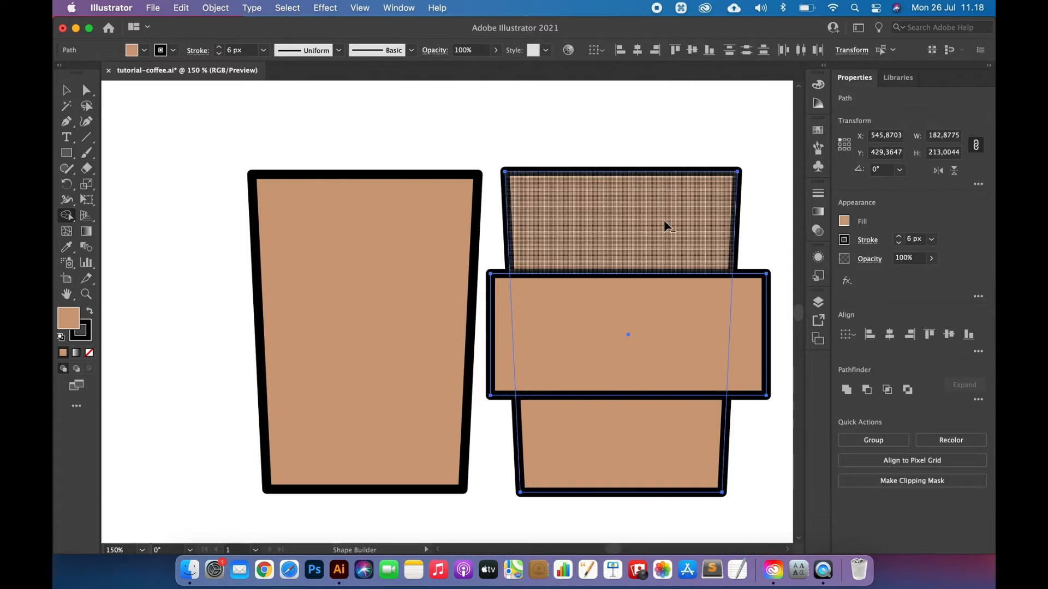
key(alt)
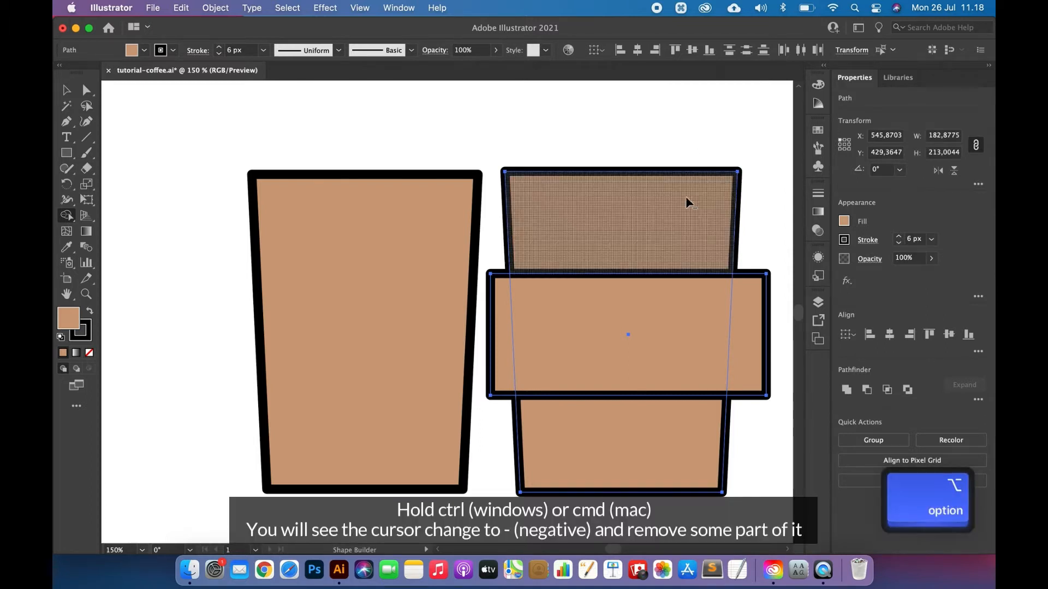
mouse_move(694, 224)
mouse_down()
mouse_move(744, 248)
mouse_move(750, 307)
mouse_up()
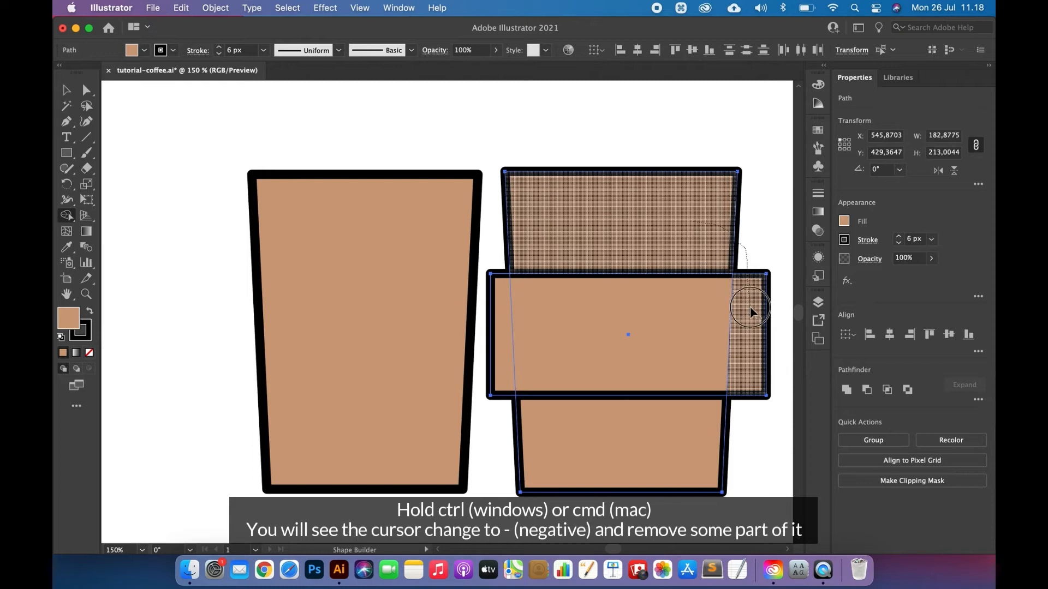
alt+click(691, 436)
alt+click(496, 343)
click(67, 90)
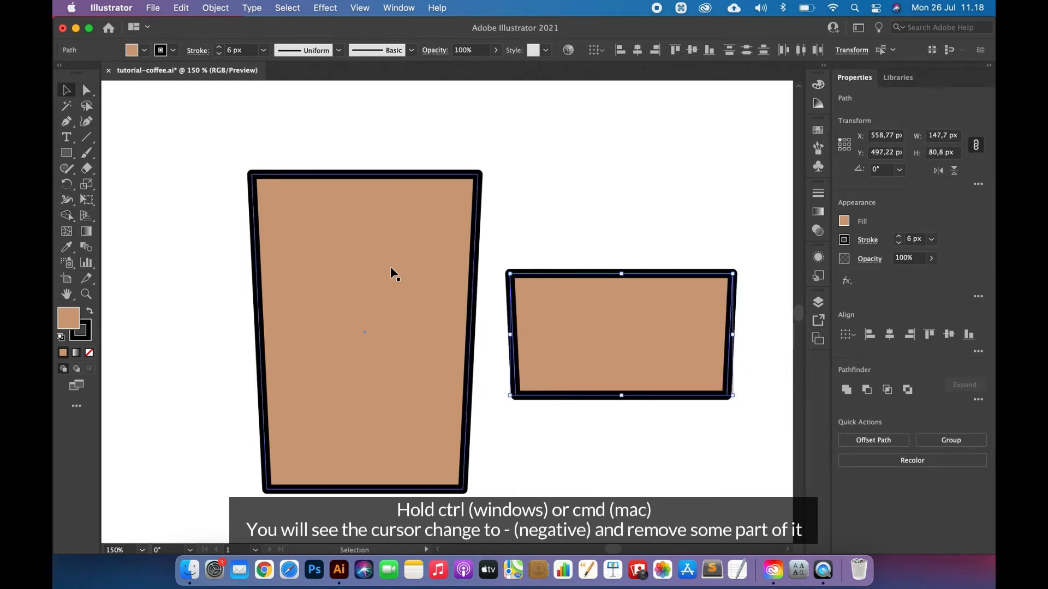
Place a copy of the trimmed band across the middle of the remaining cup and delete the spare band beside it.
scroll(391, 266, down, 5)
click(489, 220)
scroll(489, 220, left, 4)
scroll(489, 220, up, 1)
click(621, 349)
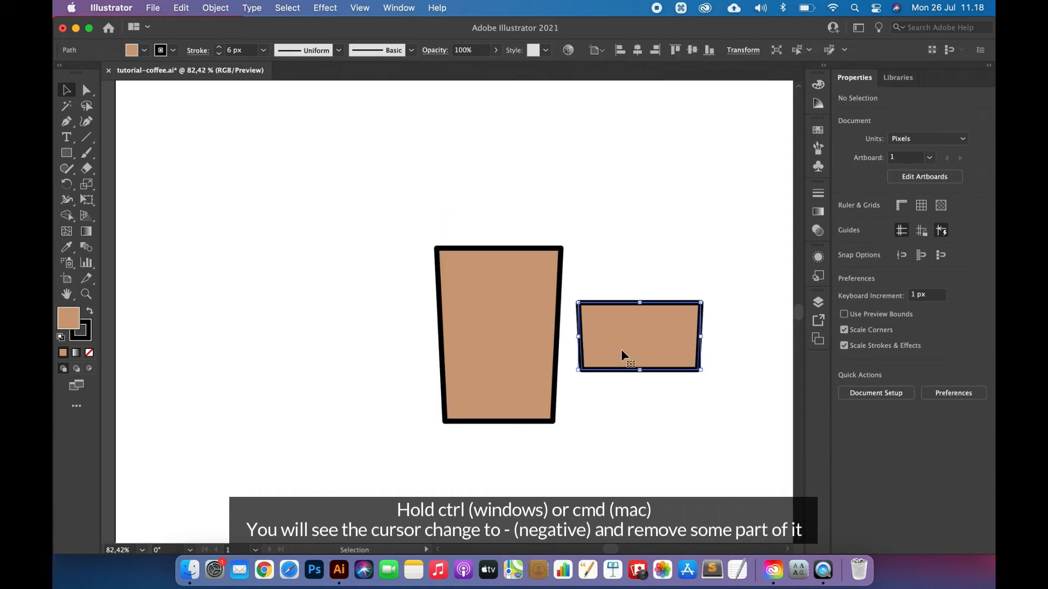
scroll(621, 349, down, 1)
mouse_move(632, 329)
mouse_down()
mouse_move(499, 341)
mouse_move(505, 330)
mouse_move(621, 345)
mouse_up()
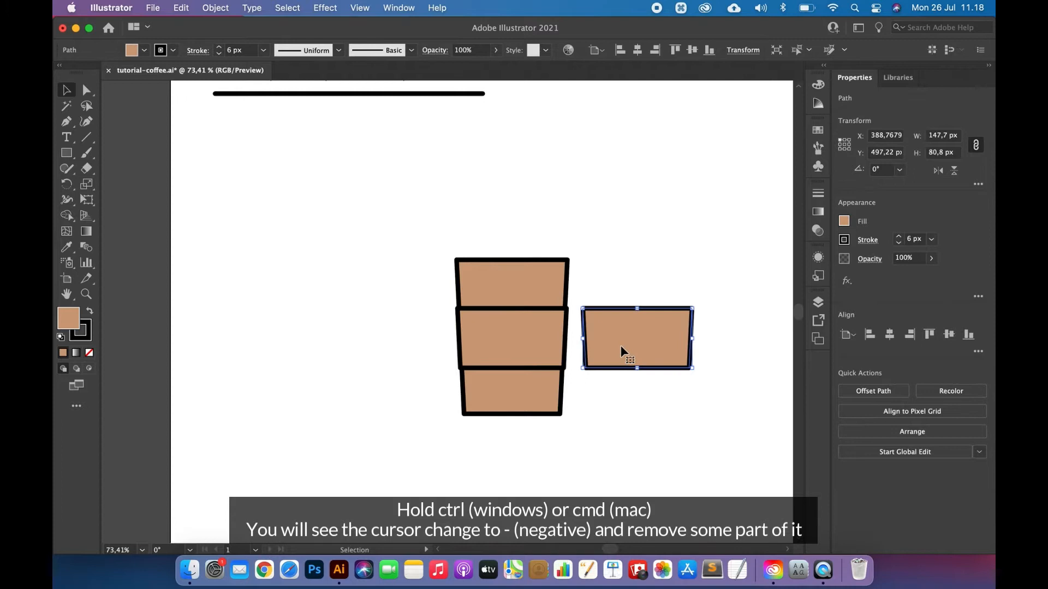
key(BackSpace)
Align the cup and its middle band to their horizontal center.
drag(616, 225, 507, 347)
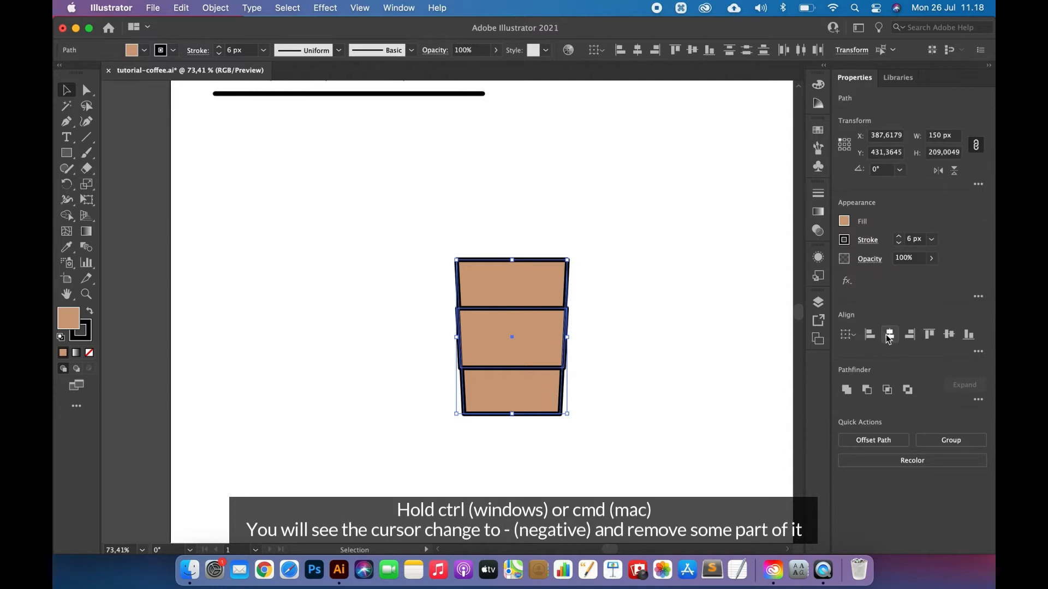
click(889, 334)
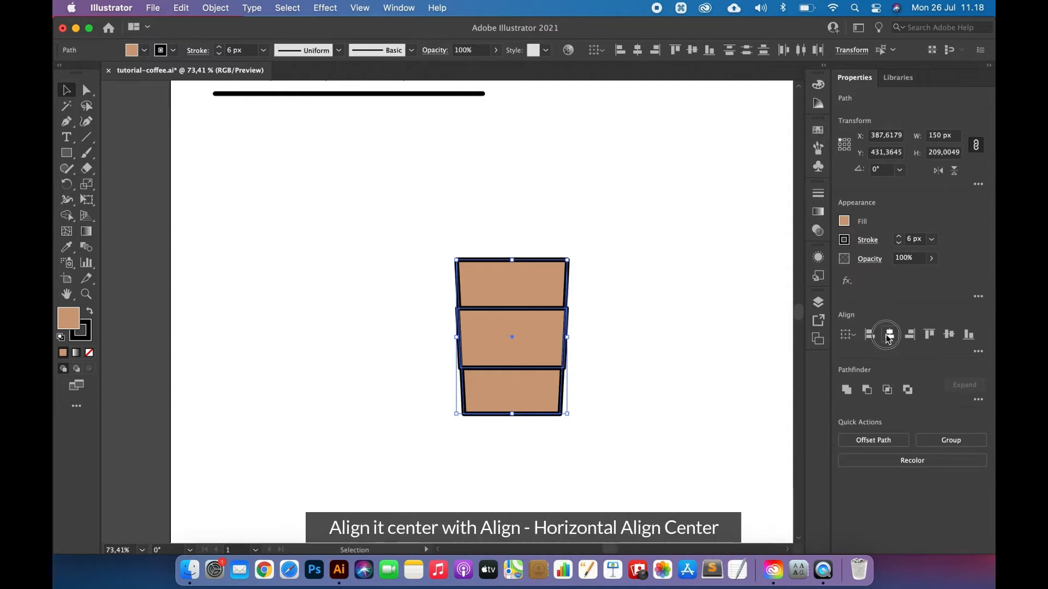
click(611, 255)
scroll(611, 256, up, 3)
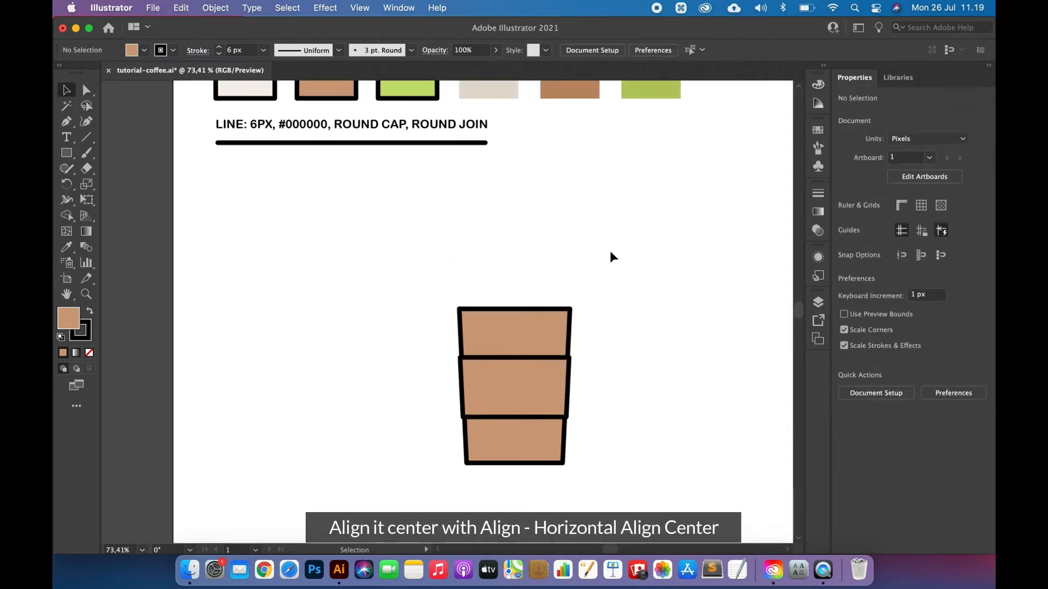
Recolor the cup's middle band with the outlined green #C6DD73 swatch using the Eyedropper.
click(539, 390)
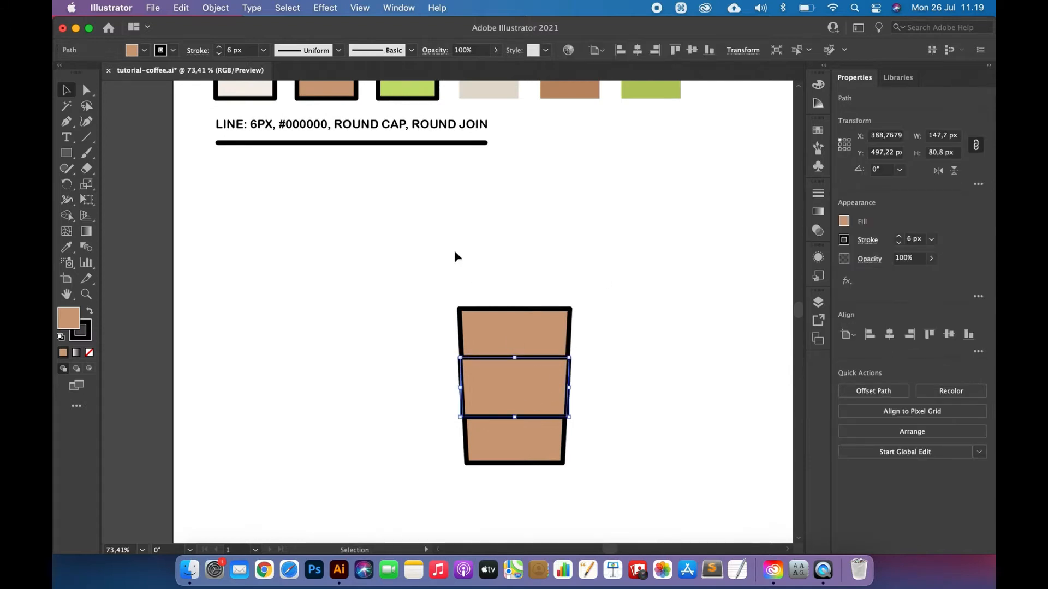
scroll(455, 252, up, 1)
key(i)
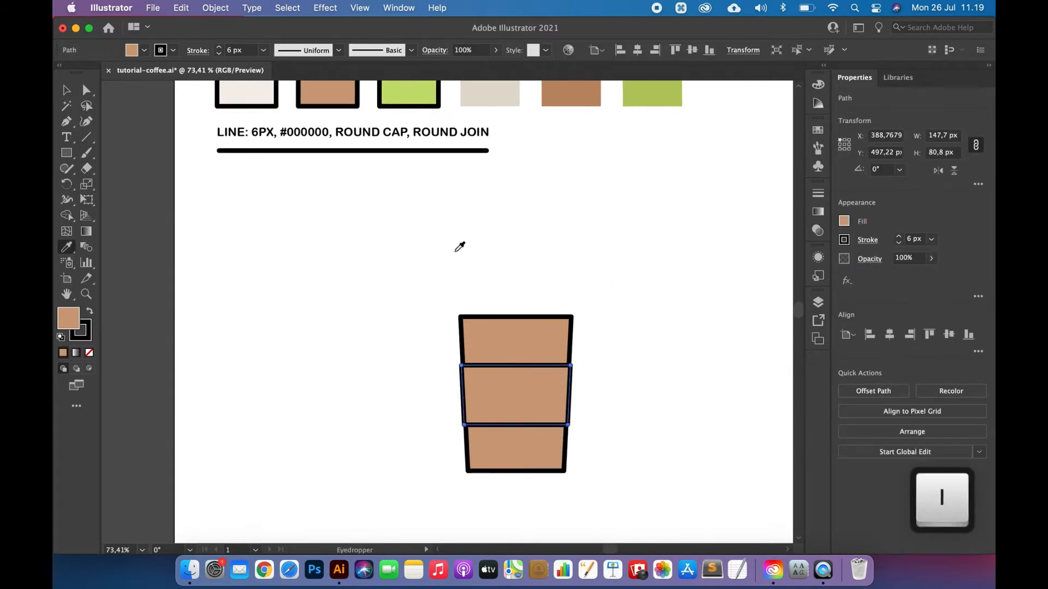
click(418, 92)
click(66, 90)
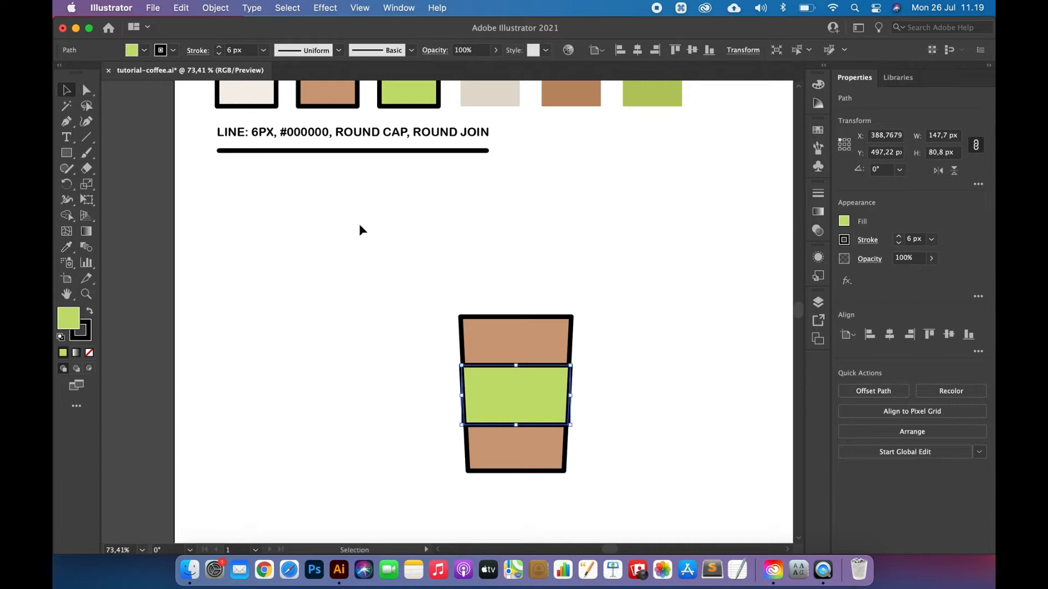
Draw a rectangle about 182 by 21 px across the cup's top edge and recolor it from the outlined off-white swatch using the Eyedropper.
click(415, 288)
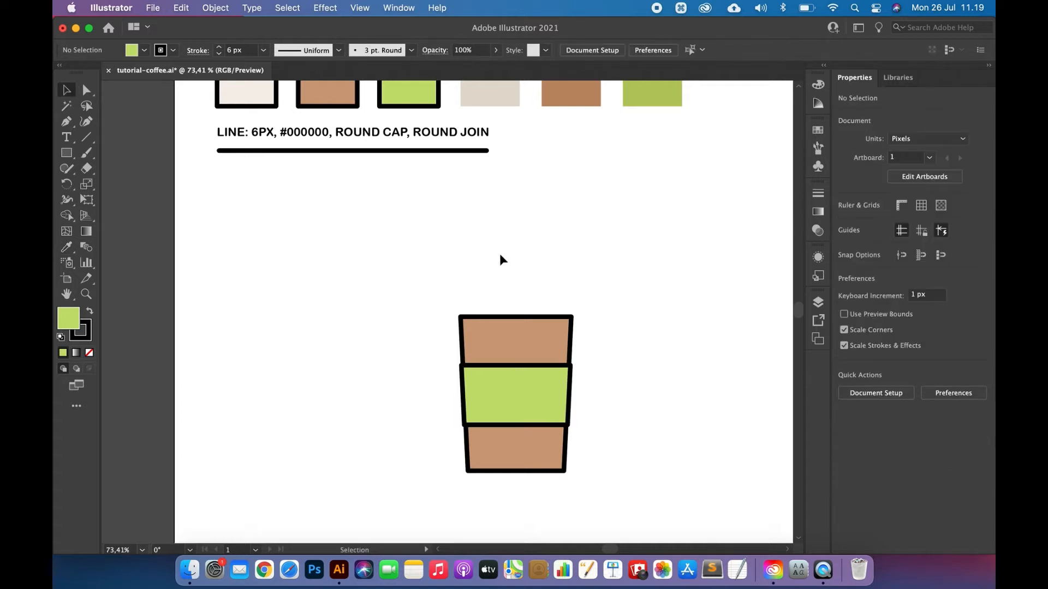
scroll(499, 253, up, 1)
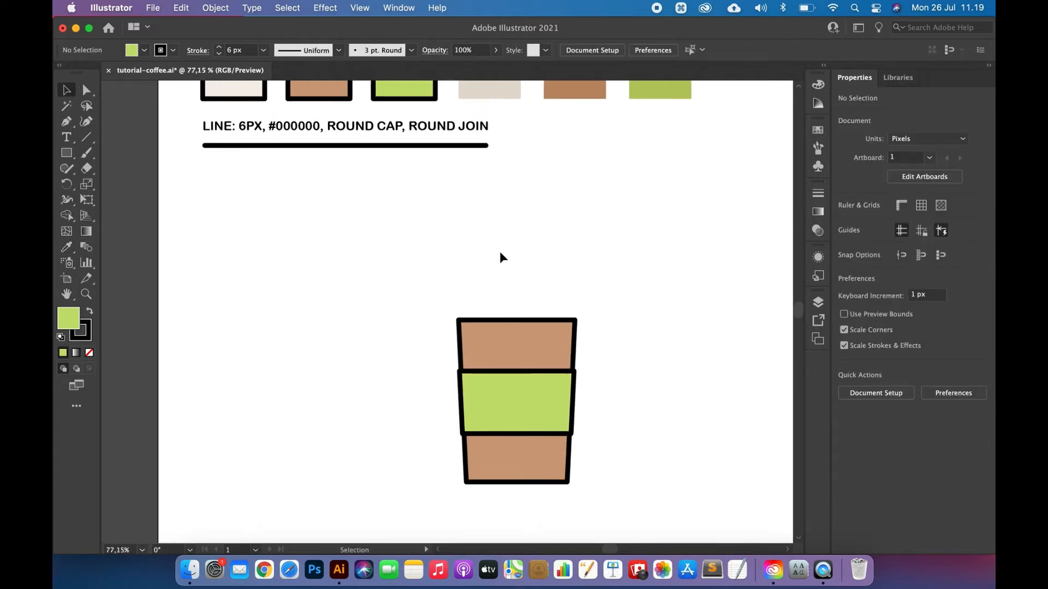
click(70, 155)
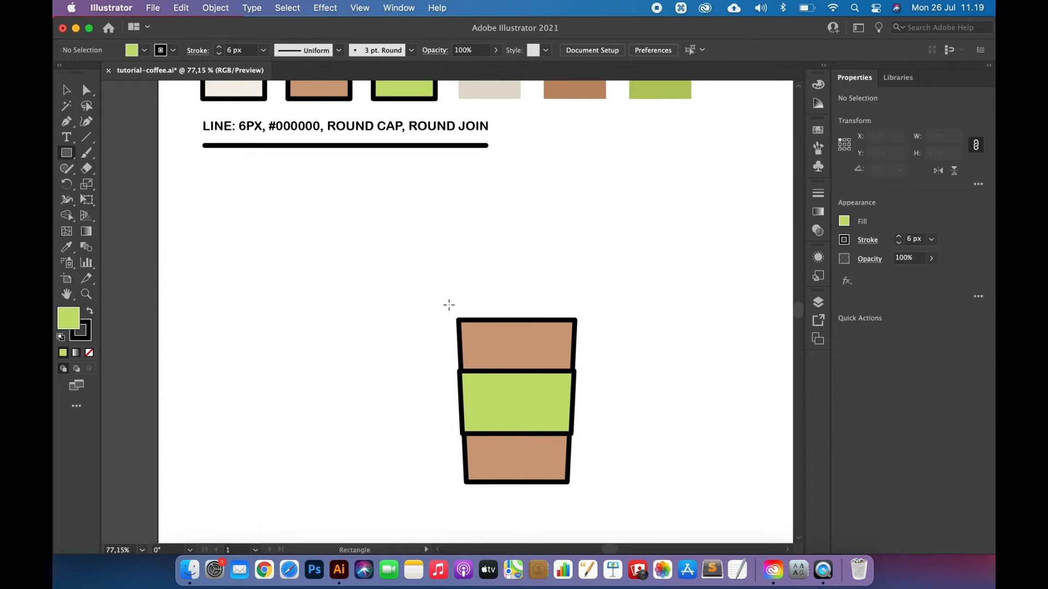
drag(448, 320, 590, 304)
scroll(592, 303, up, 3)
key(i)
click(245, 126)
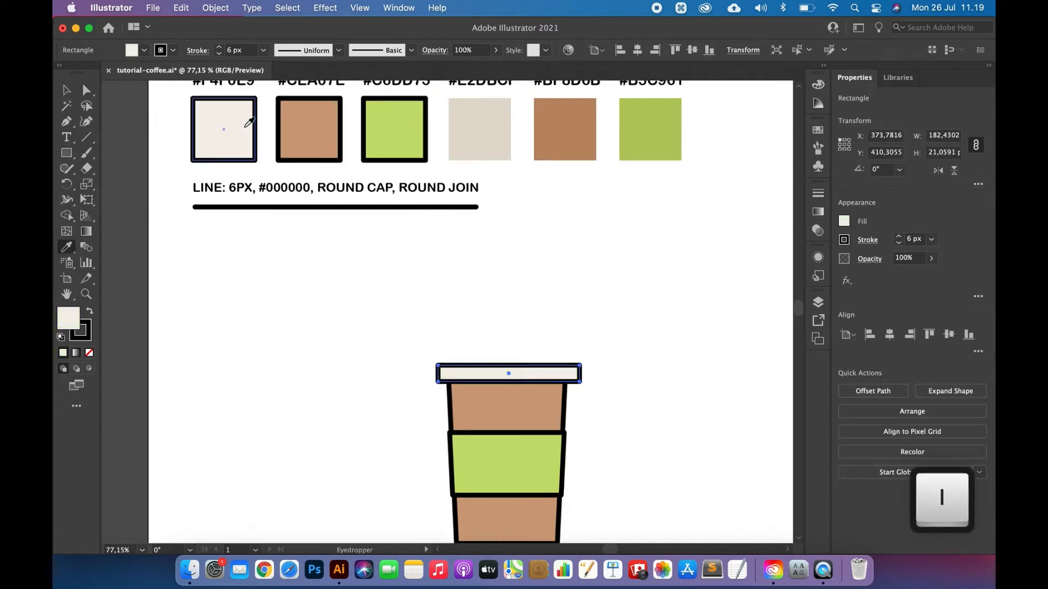
Taper the lid rectangle by moving each of its two upper corner points 4 px inward.
click(86, 90)
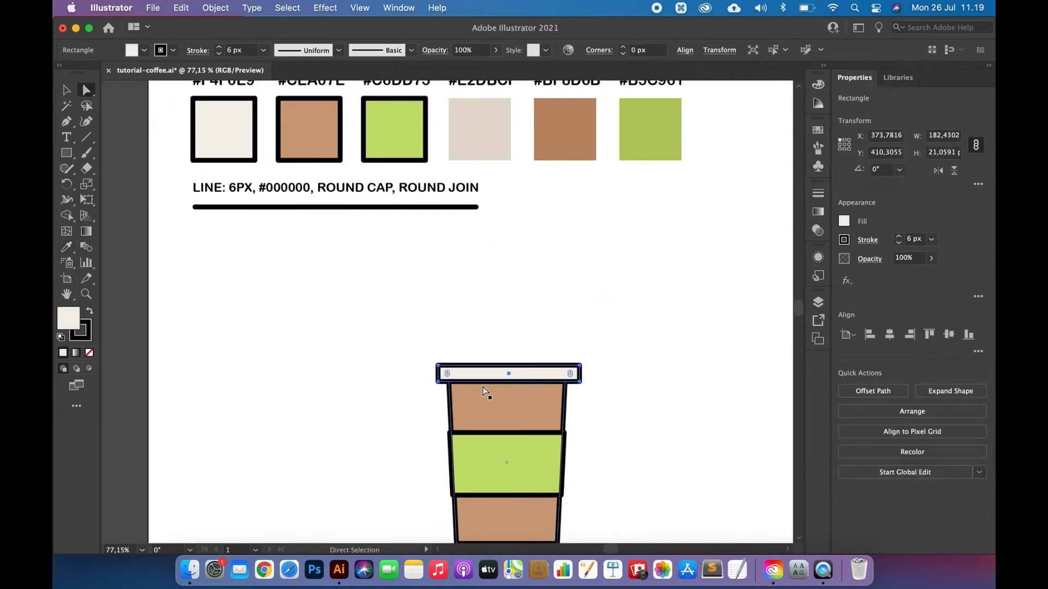
click(438, 366)
key(Right)
key(Right)
key(Right)
key(Right)
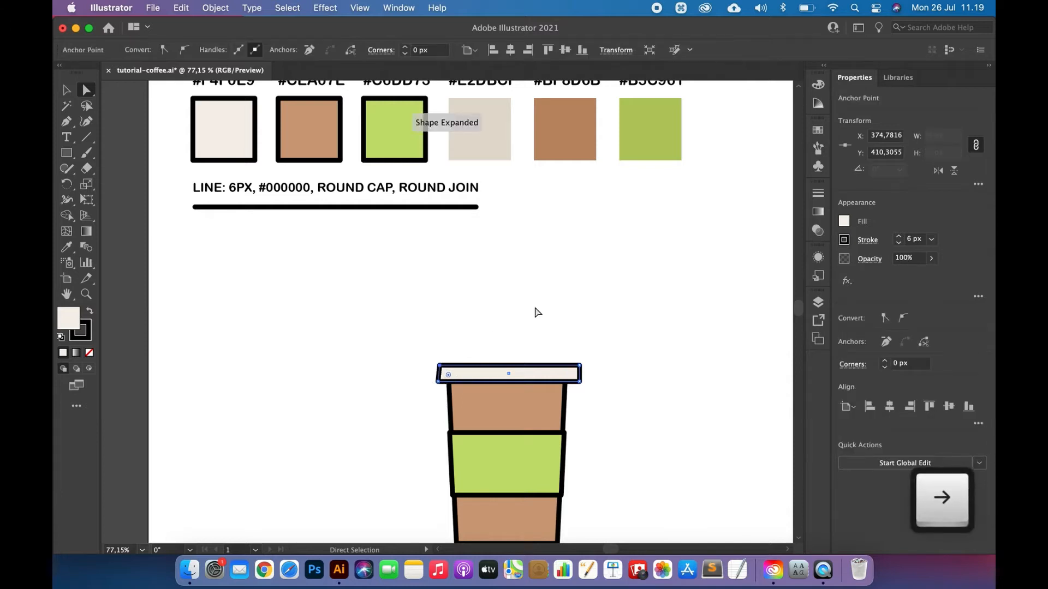
drag(581, 367, 582, 370)
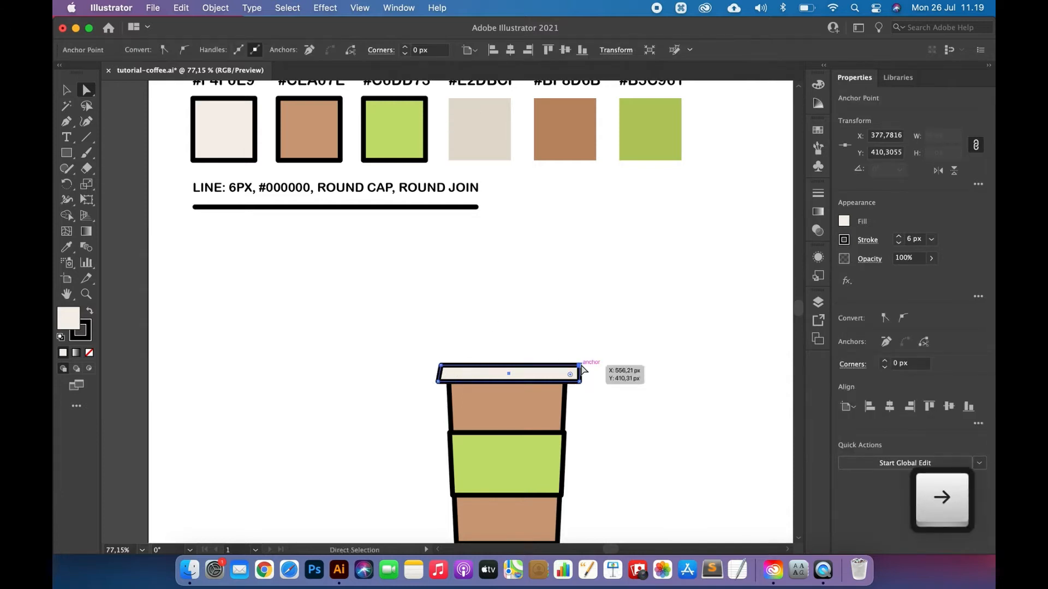
key(Left)
key(Left)
key(Left)
key(Left)
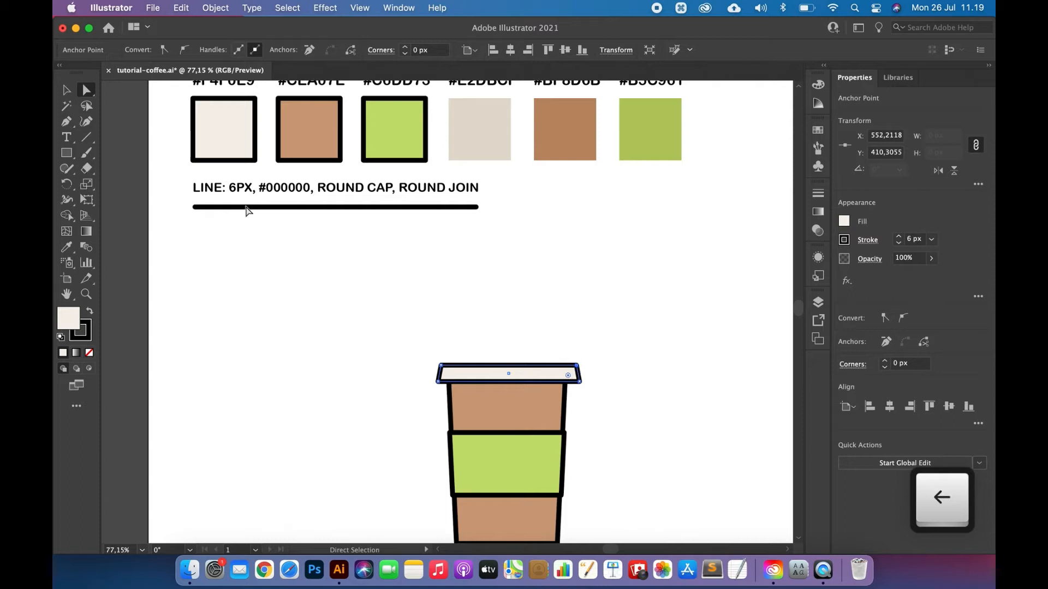
Reposition the tapered lid so it is centered horizontally on the cup.
click(65, 90)
click(482, 255)
mouse_move(534, 370)
mouse_down()
mouse_move(531, 349)
mouse_move(535, 372)
mouse_up()
scroll(590, 310, down, 3)
drag(609, 299, 475, 485)
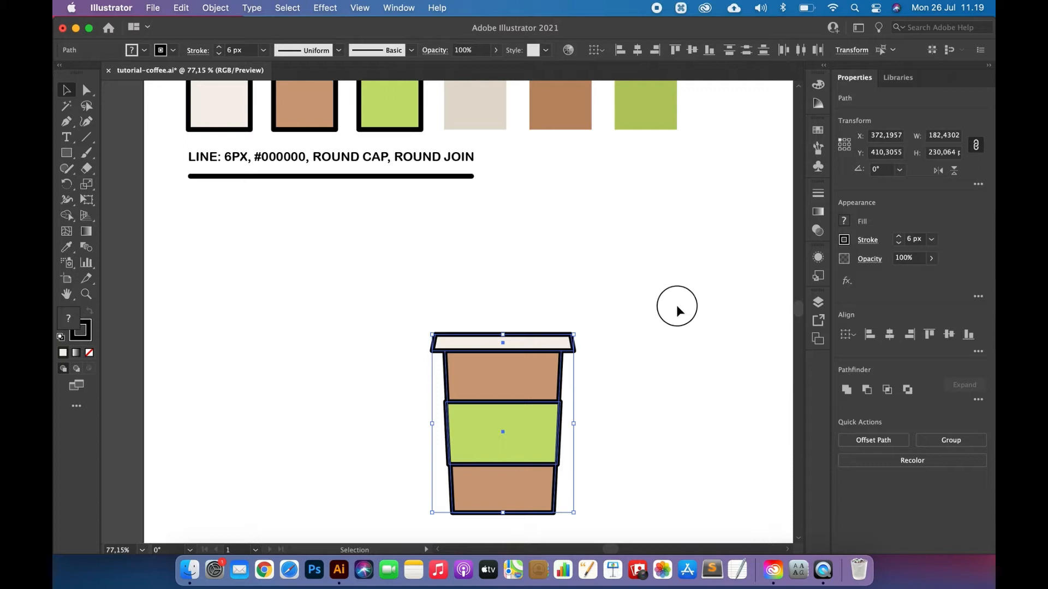
click(301, 229)
Draw a second rectangle about 150 by 21 px on top of the lid and lower its upper edge by 2 px.
click(66, 153)
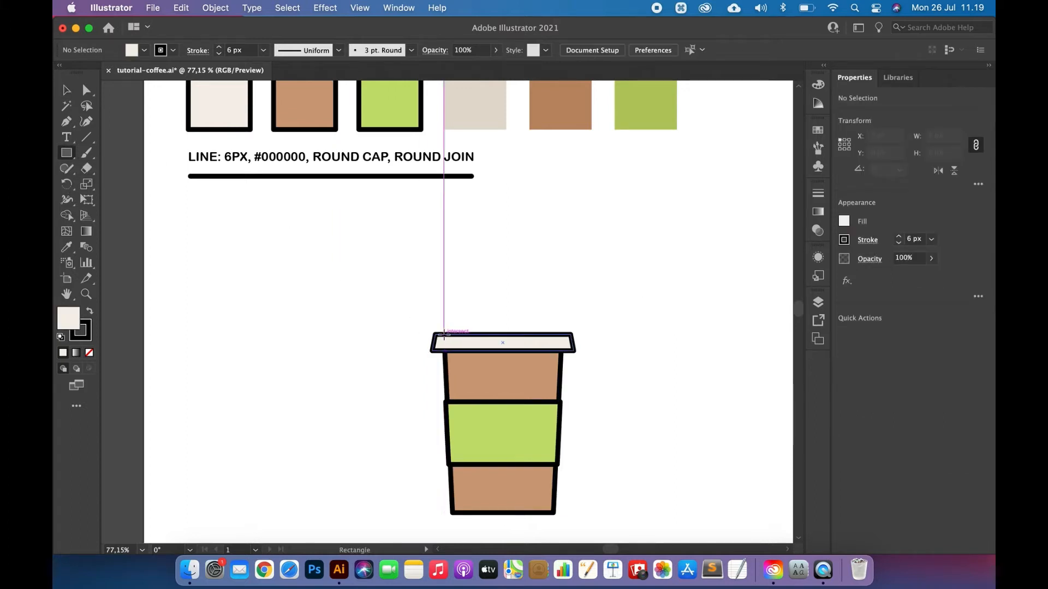
drag(443, 334, 559, 318)
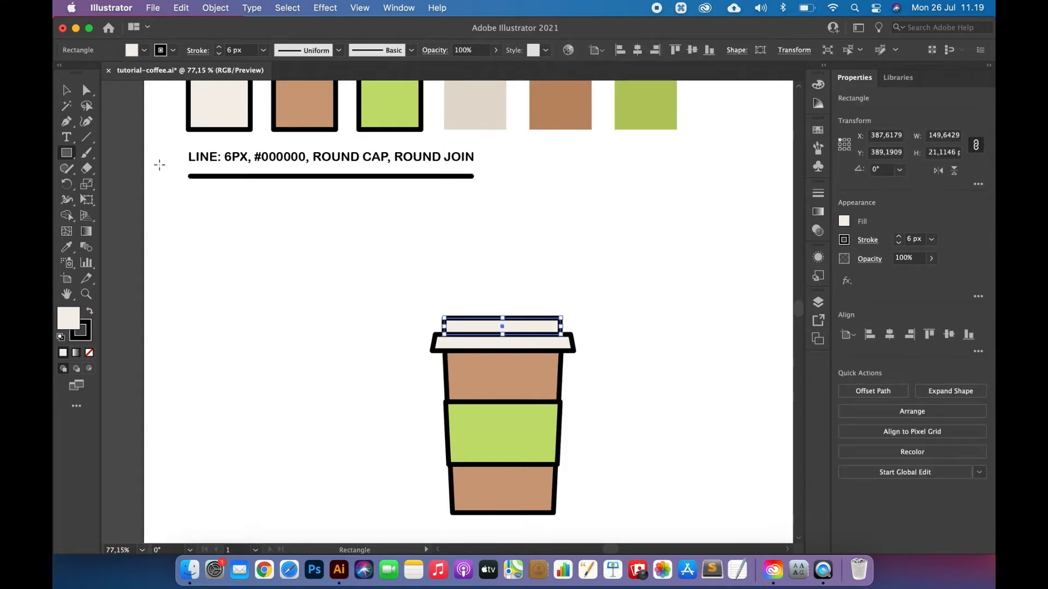
click(86, 89)
scroll(488, 260, up, 3)
click(610, 365)
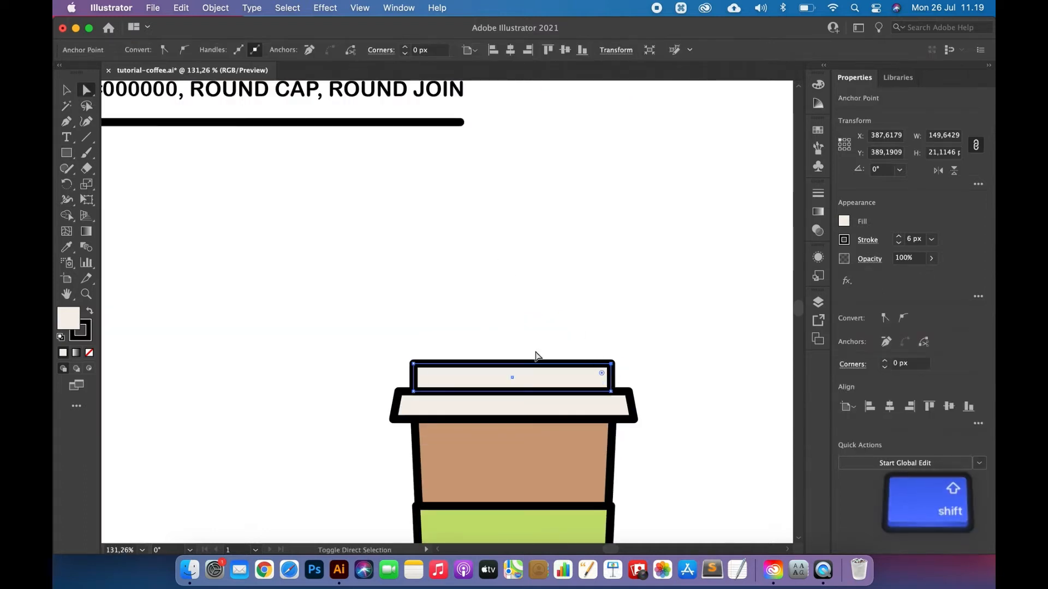
shift+click(414, 365)
key(Down)
click(502, 306)
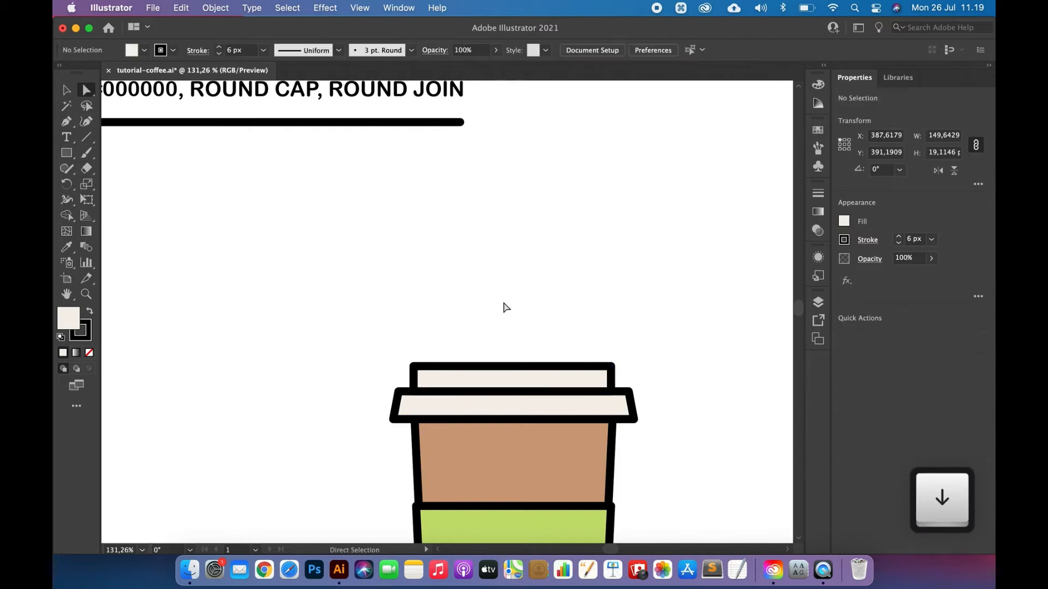
Taper the upper lid rectangle by moving each of its two upper corner points 12 px inward.
click(418, 367)
key(shift+Right)
key(shift+Right)
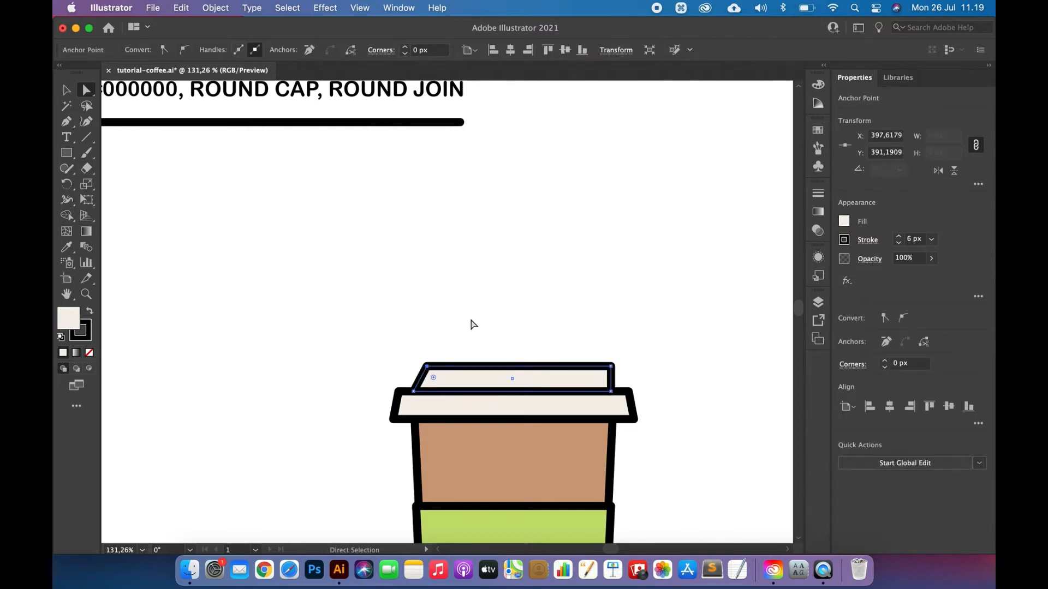
click(611, 365)
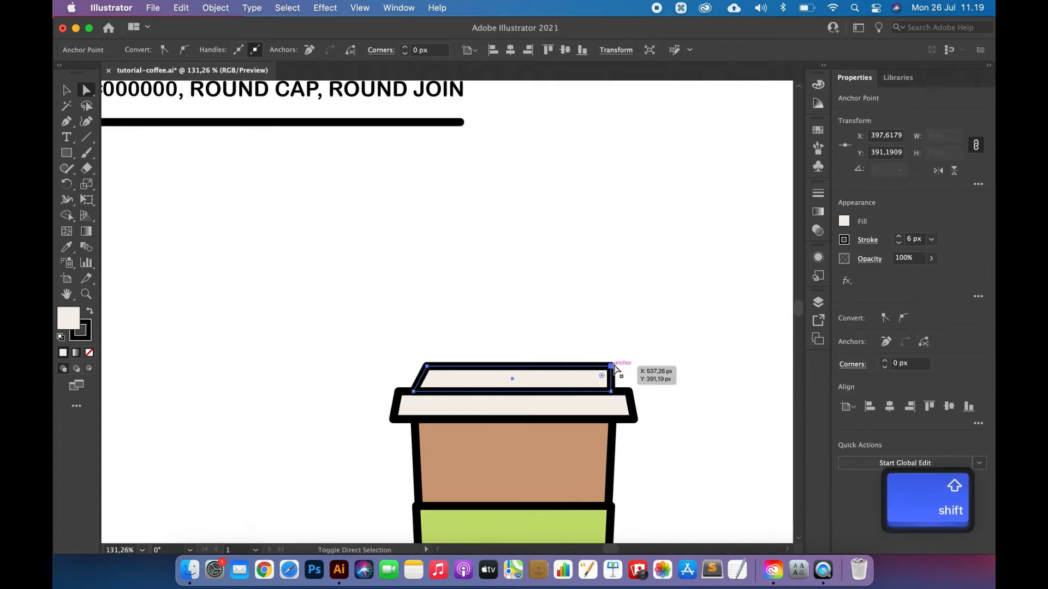
key(shift+Left)
key(Left)
key(Left)
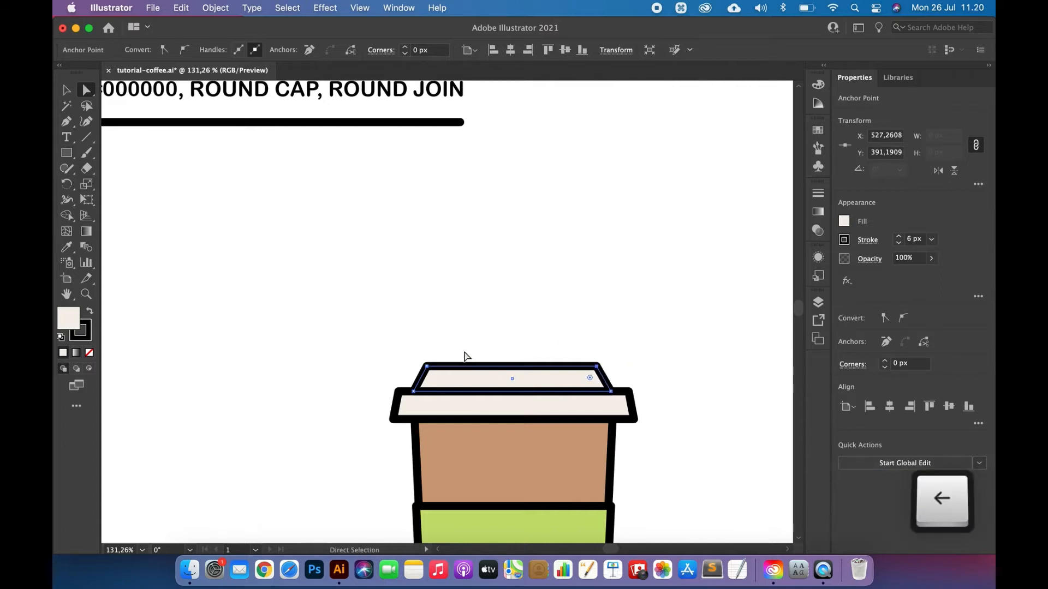
click(428, 366)
key(Right)
key(Right)
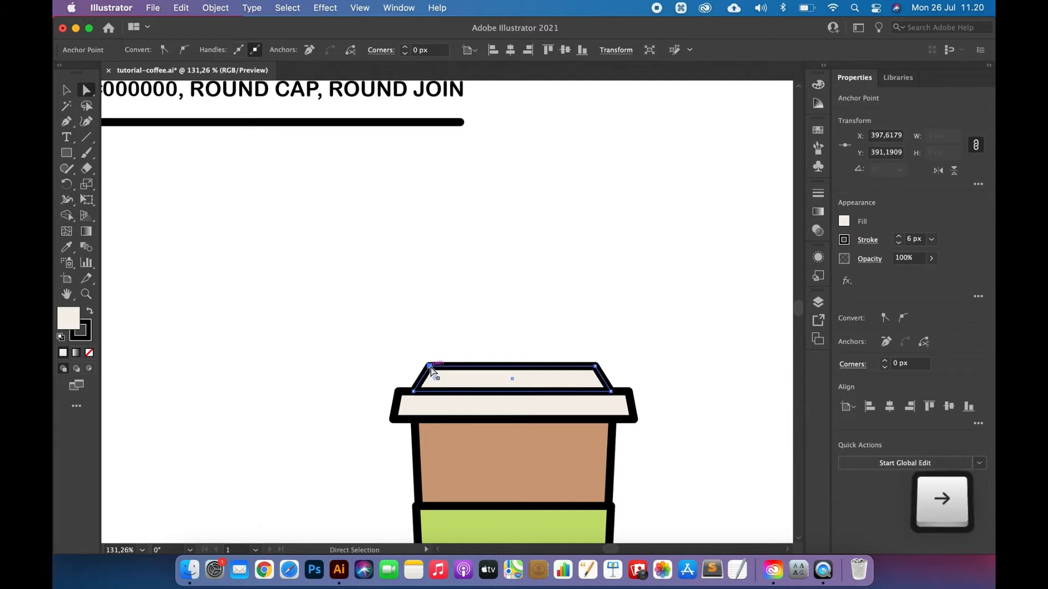
click(67, 92)
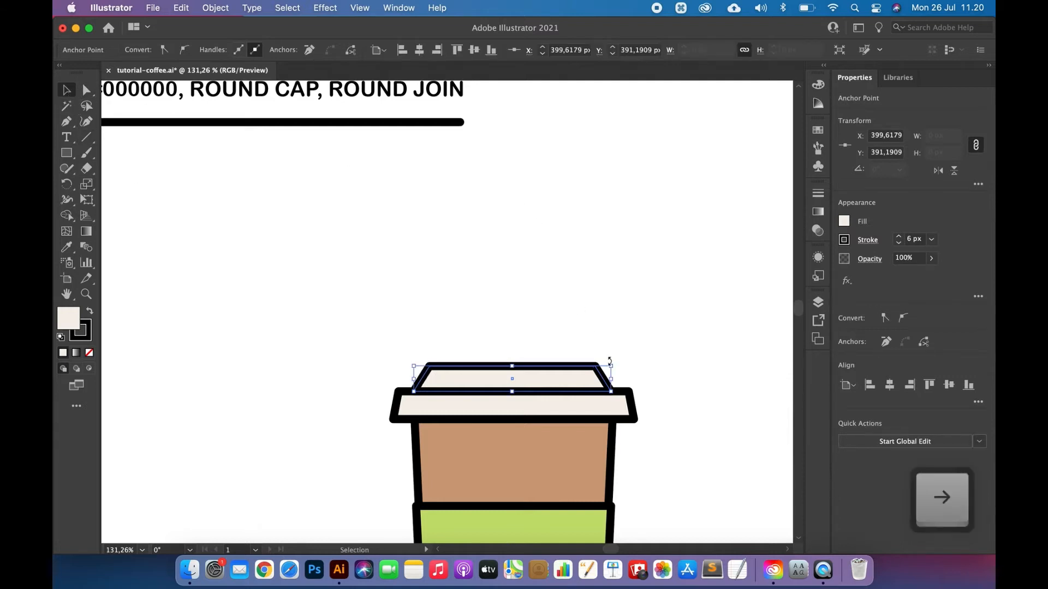
shift+click(619, 406)
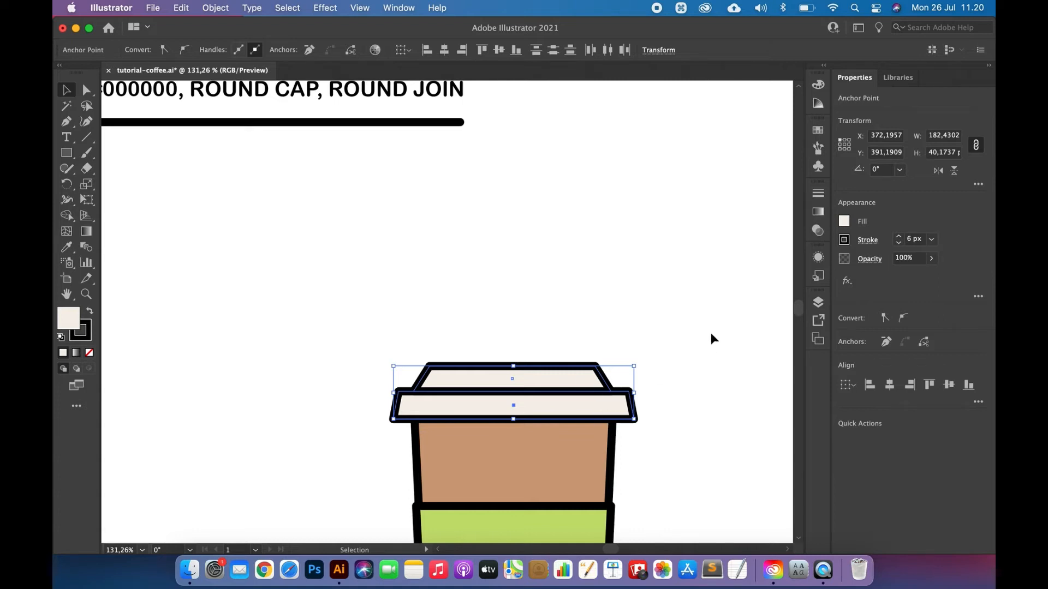
click(978, 403)
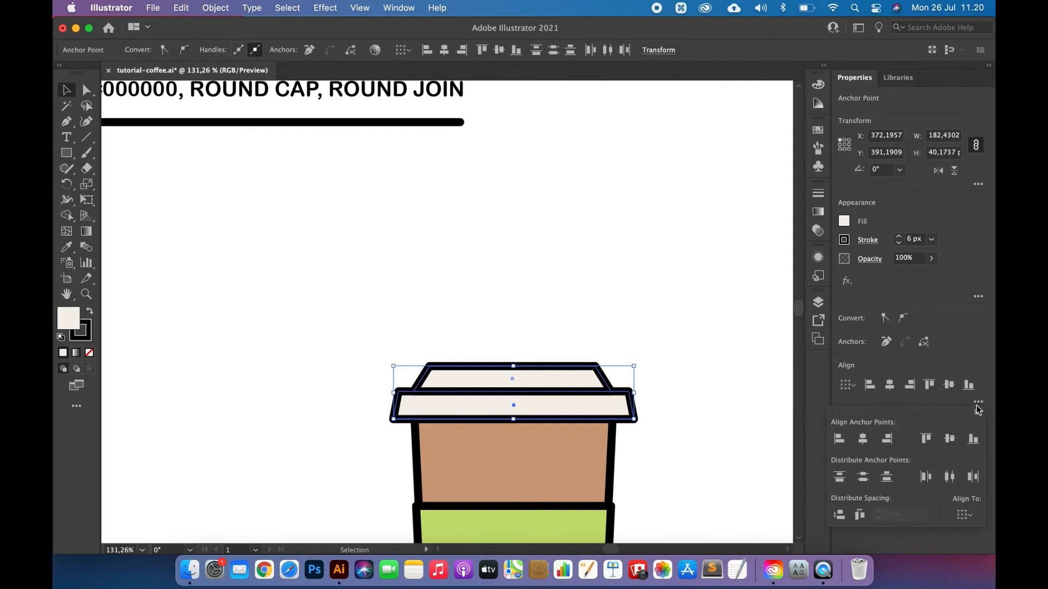
click(978, 405)
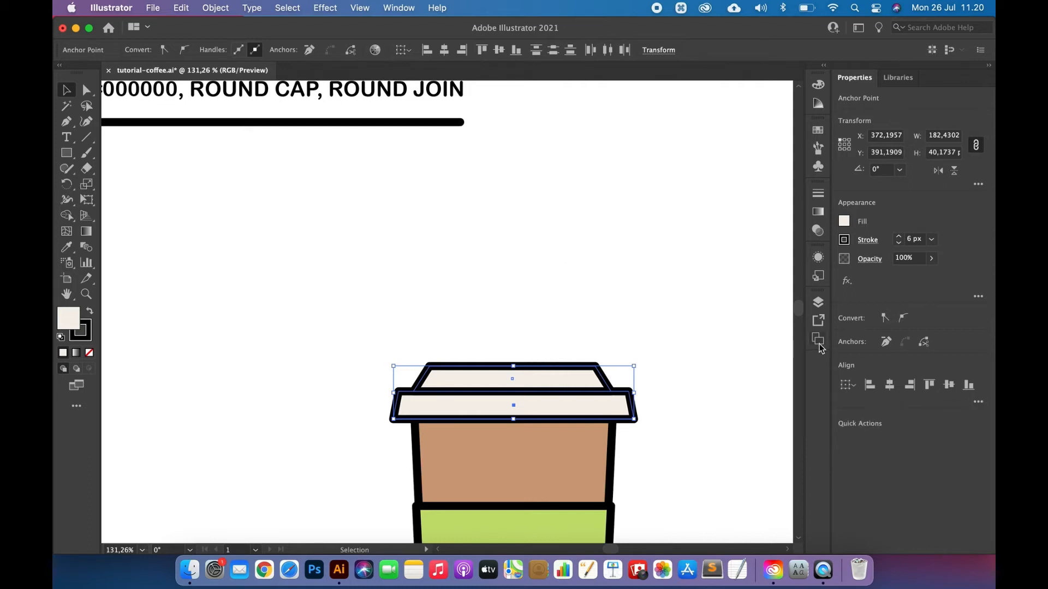
click(440, 251)
Merge the two lid shapes into one with Pathfinder Unite.
click(501, 377)
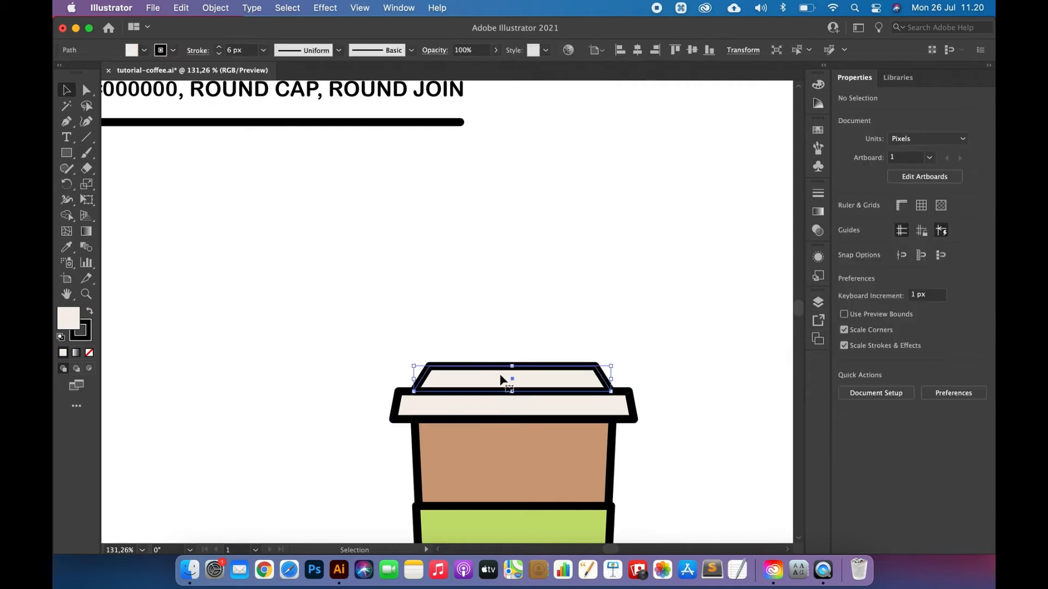
shift+click(518, 407)
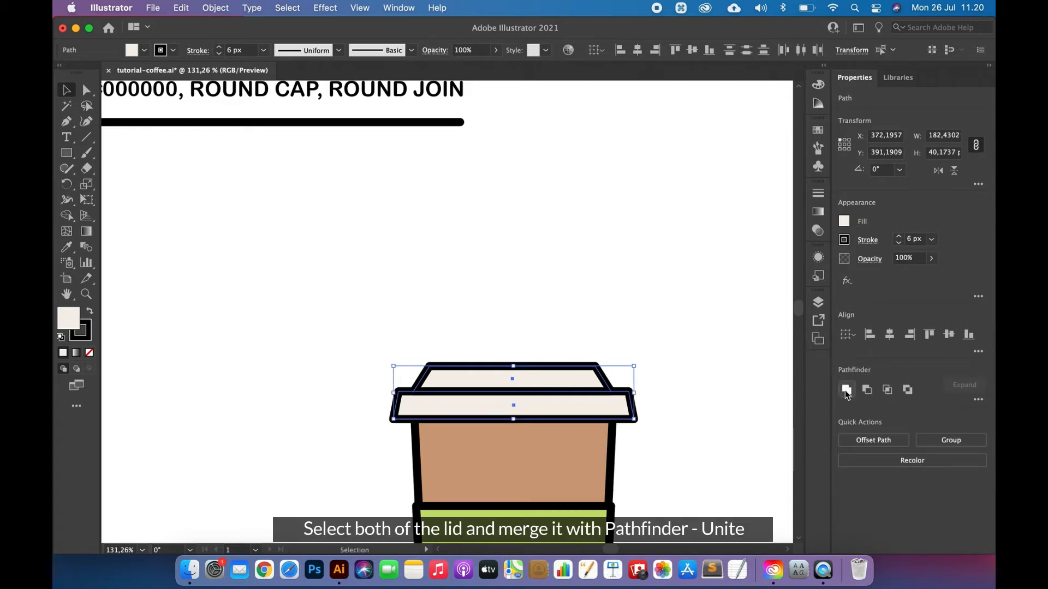
click(845, 390)
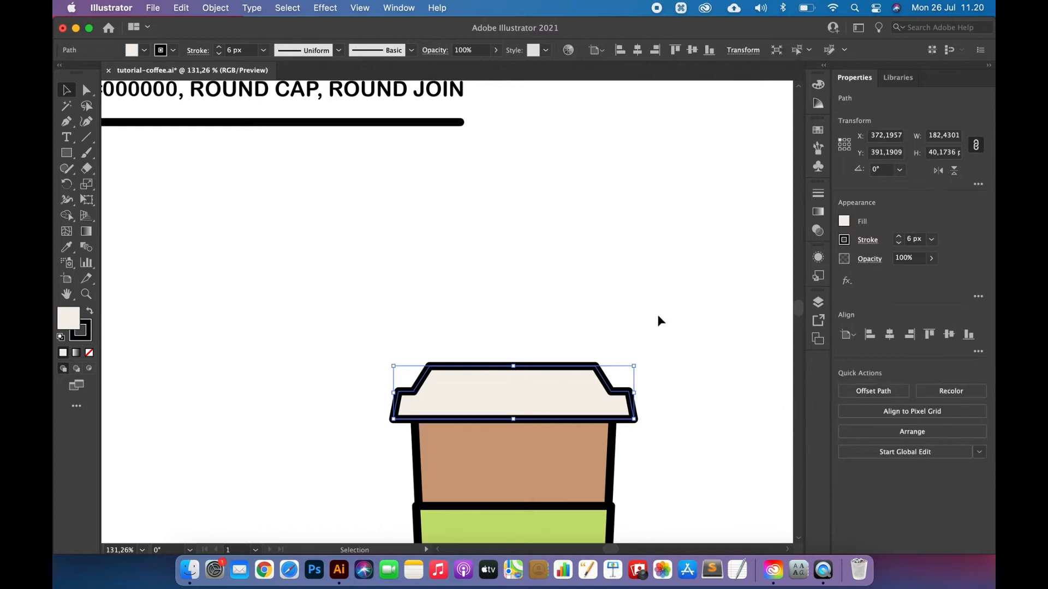
click(658, 318)
Duplicate the brown cup body in place and move the copy 210 px to the right, clear of the cup.
scroll(658, 316, down, 4)
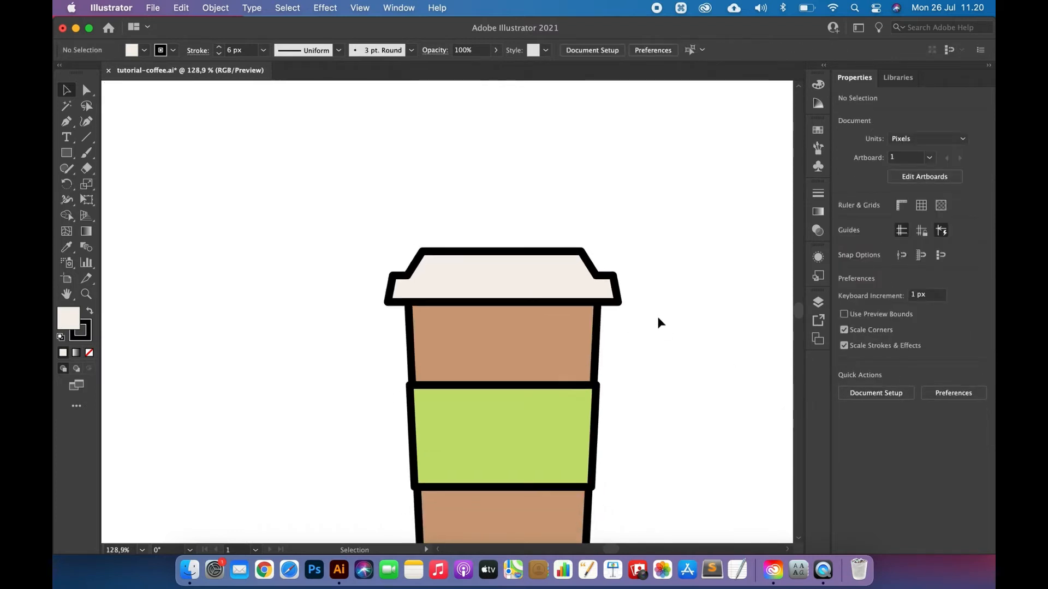
scroll(657, 316, down, 3)
scroll(657, 316, down, 1)
scroll(657, 317, right, 2)
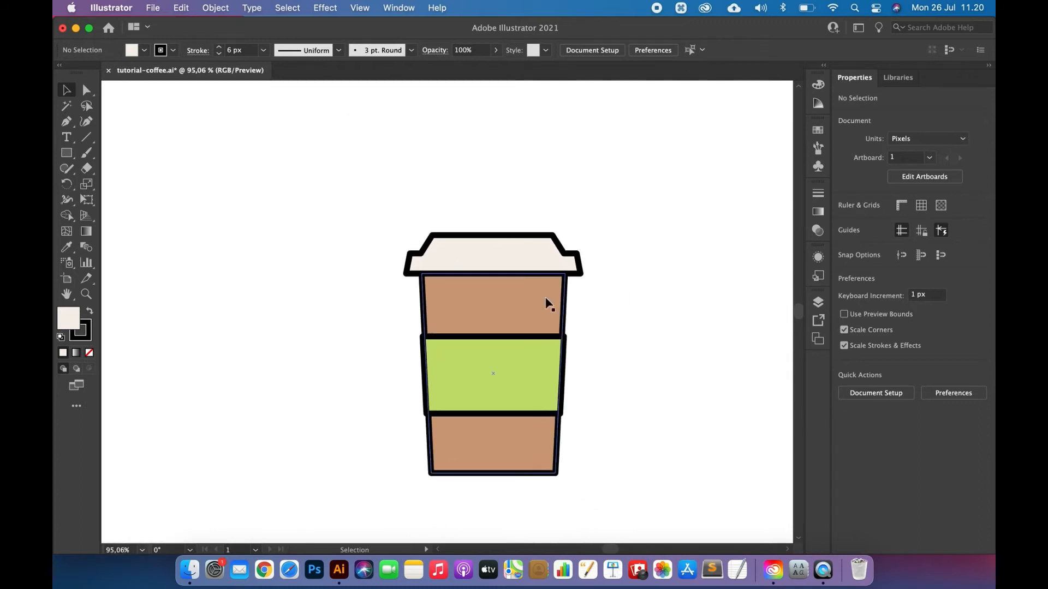
click(535, 299)
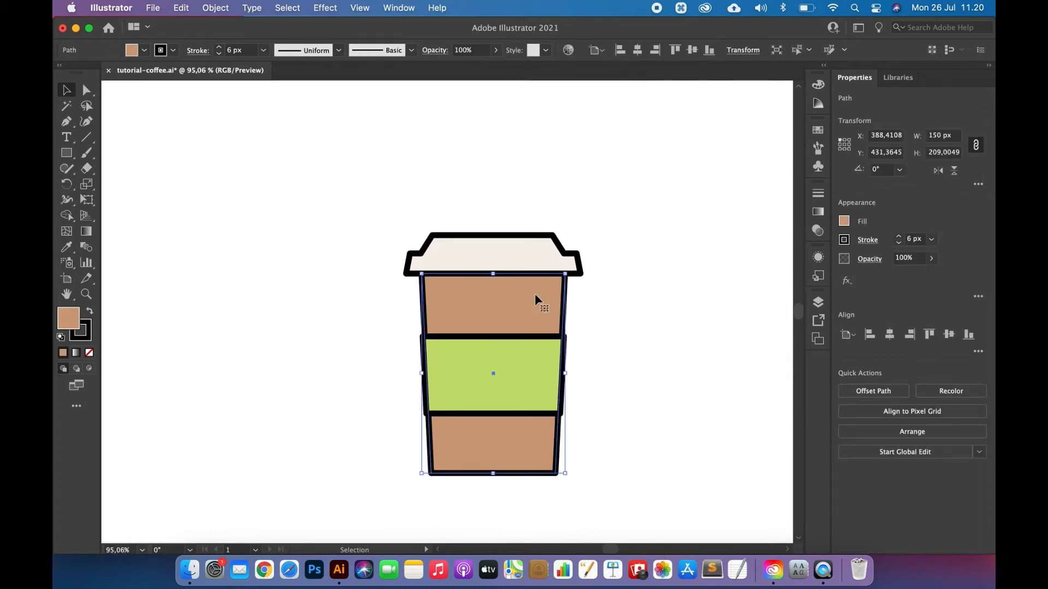
key(super)
key(super+c)
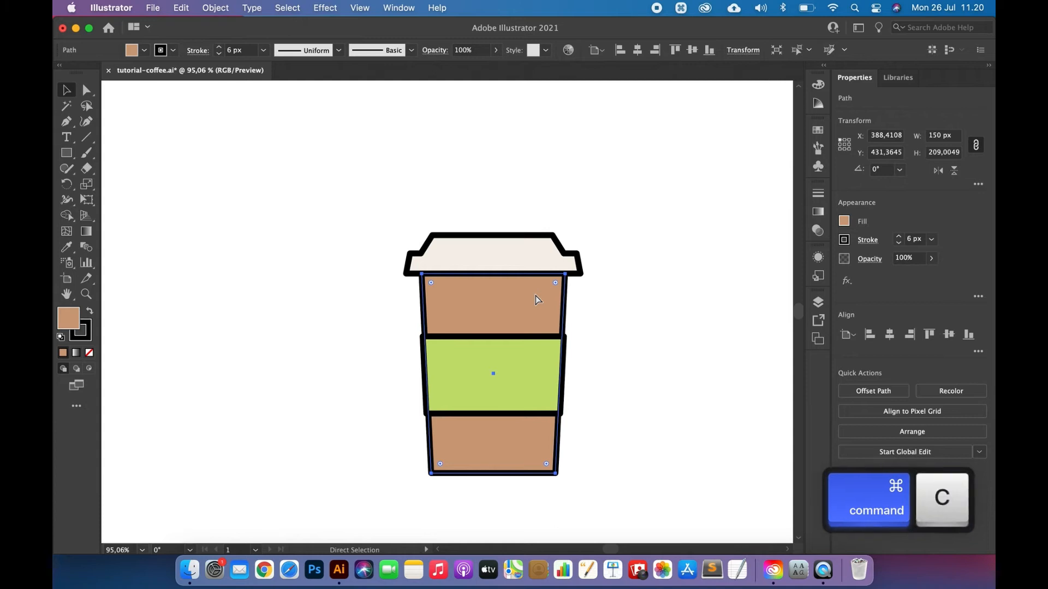
key(super+f)
key(shift+Right)
key(shift+Right)
key(shift+Right)
key(shift+Right)
key(shift+Right)
key(shift+Right)
key(shift+Right)
key(shift+Right)
key(shift+Right)
key(shift+Right)
key(shift+Right)
key(shift+Right)
key(shift+Right)
key(shift+Right)
key(shift+Right)
key(shift+Right)
key(shift+Right)
key(shift+Right)
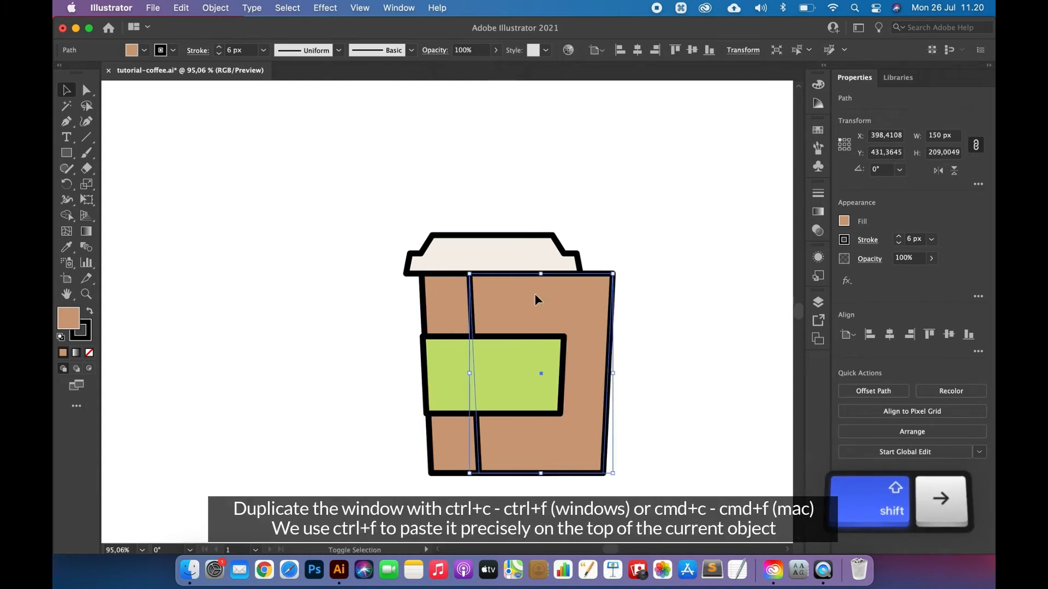
key(shift+Right)
key(shift+Right)
key(shift+Right)
key(shift+Right)
key(shift+Right)
key(shift+Right)
key(shift+Right)
key(shift+Right)
key(shift+Right)
key(shift+Right)
key(shift+Right)
key(shift+Right)
key(shift+Right)
key(shift+Right)
key(shift+Right)
key(shift+Right)
key(shift+Right)
key(shift+Right)
key(shift+Right)
key(shift+Right)
scroll(535, 295, down, 2)
scroll(534, 295, right, 2)
Paste another copy of the cup body in front and offset it 30 px right and 30 px down from the first copy.
key(super)
key(super+f)
key(shift+Right)
key(shift+Right)
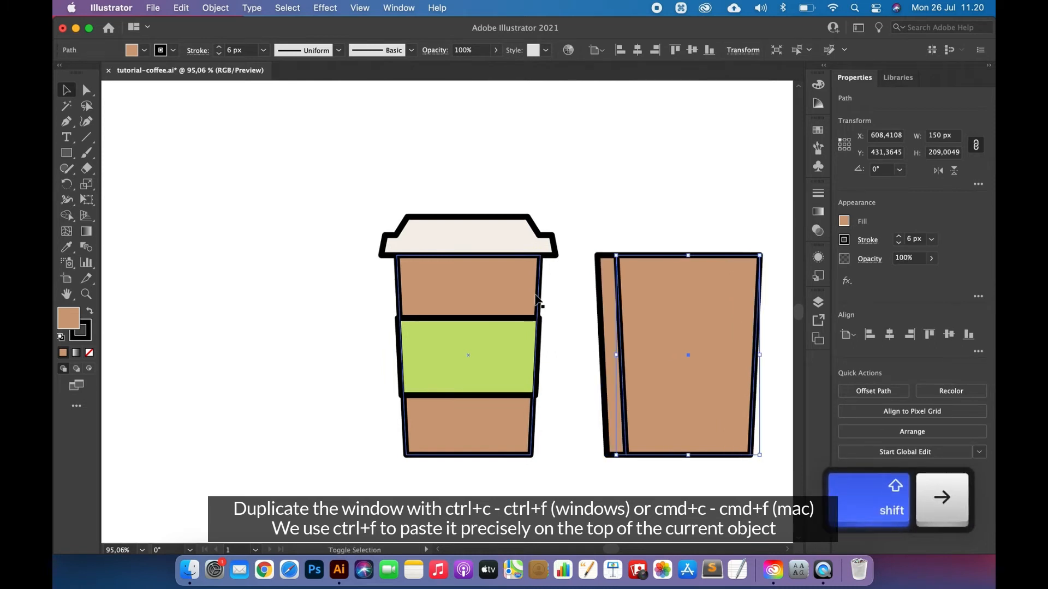
key(shift+Down)
key(shift+Down)
key(shift+Down)
key(shift+Down)
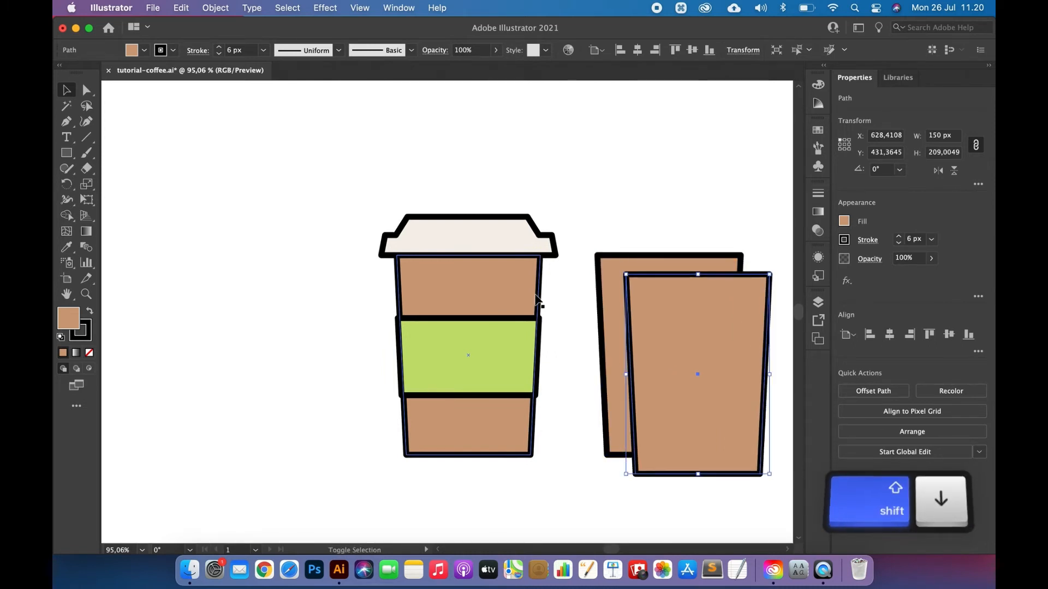
Subtract the front copy from the one behind with Pathfinder Minus Front and move the remaining L-shaped piece 210 px left onto the cup body.
shift+click(662, 276)
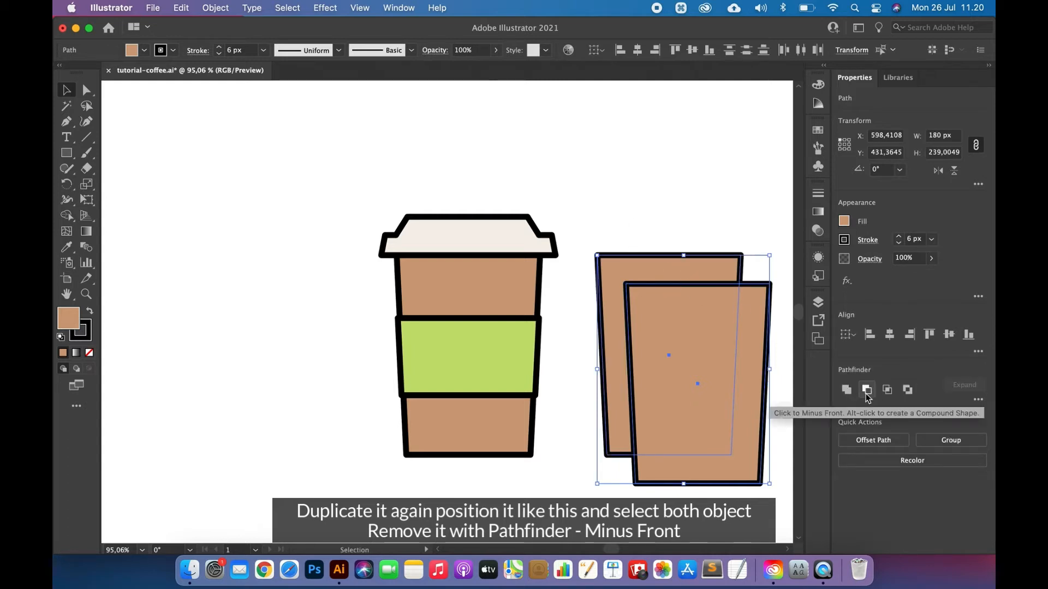
click(865, 393)
key(shift+Left)
key(shift+Left)
key(shift+Left)
key(shift+Left)
key(shift+Left)
key(shift+Left)
key(shift+Left)
key(shift+Left)
key(shift+Left)
key(shift+Left)
key(shift+Left)
key(shift+Left)
key(shift+Left)
key(shift+Left)
key(shift+Left)
key(shift+Left)
key(shift+Left)
key(shift+Left)
key(shift+Left)
key(shift+Left)
key(shift+Left)
key(shift+Left)
key(shift+Left)
key(shift+Left)
key(shift+Left)
key(shift+Left)
key(shift+Left)
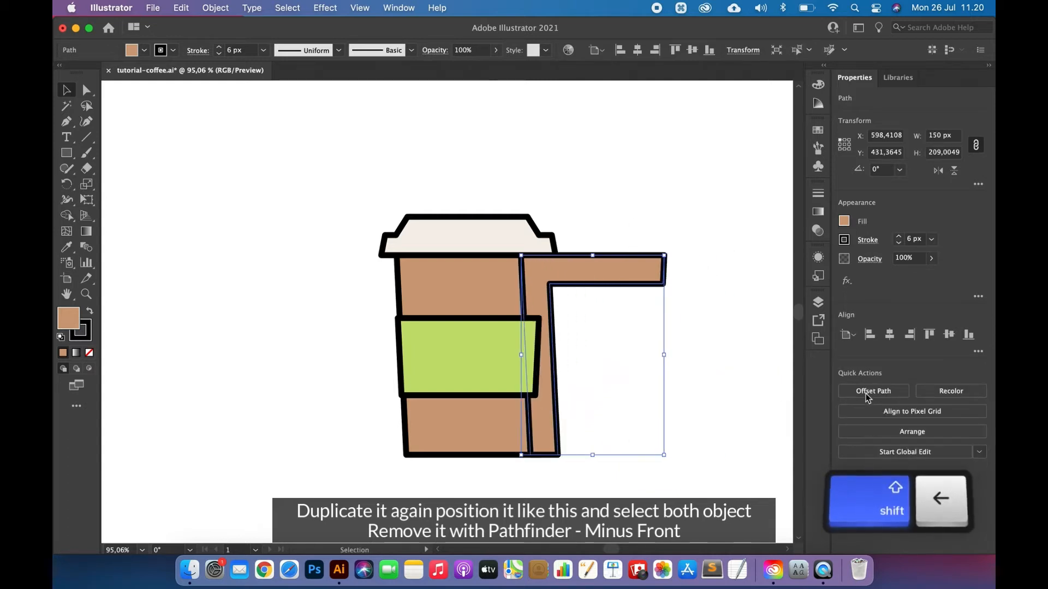
key(shift+Left)
key(shift+Left)
key(shift+Left)
key(shift+Left)
key(shift+Left)
key(shift+Left)
key(shift+Left)
key(shift+Left)
key(shift+Left)
key(shift+Left)
key(shift+Left)
key(shift+Left)
key(shift+Left)
key(shift+Left)
key(shift+Left)
key(shift+Left)
key(shift+Left)
key(shift+Left)
key(shift+Left)
key(shift+Left)
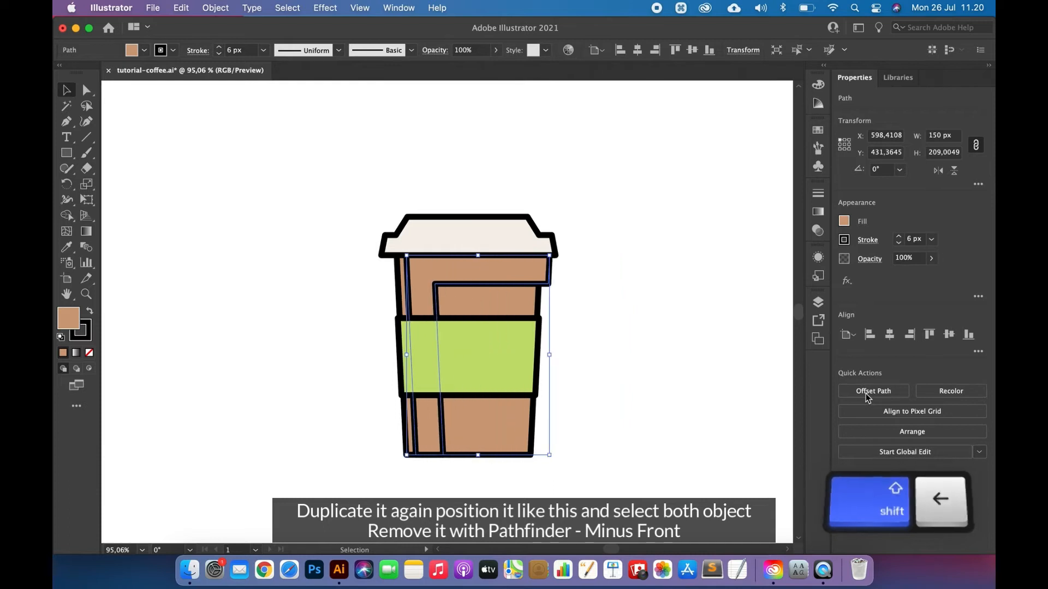
Recolor the L-shaped piece on the cup body with the darker brown swatch, leaving it without a stroke.
key(i)
scroll(510, 204, up, 5)
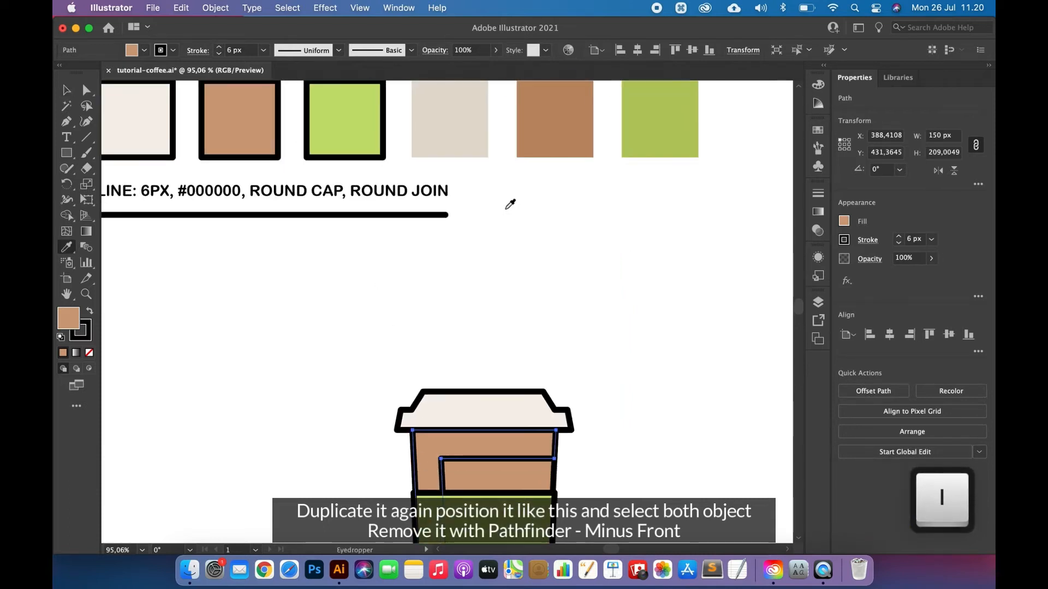
click(567, 118)
scroll(564, 221, down, 4)
click(66, 90)
click(233, 230)
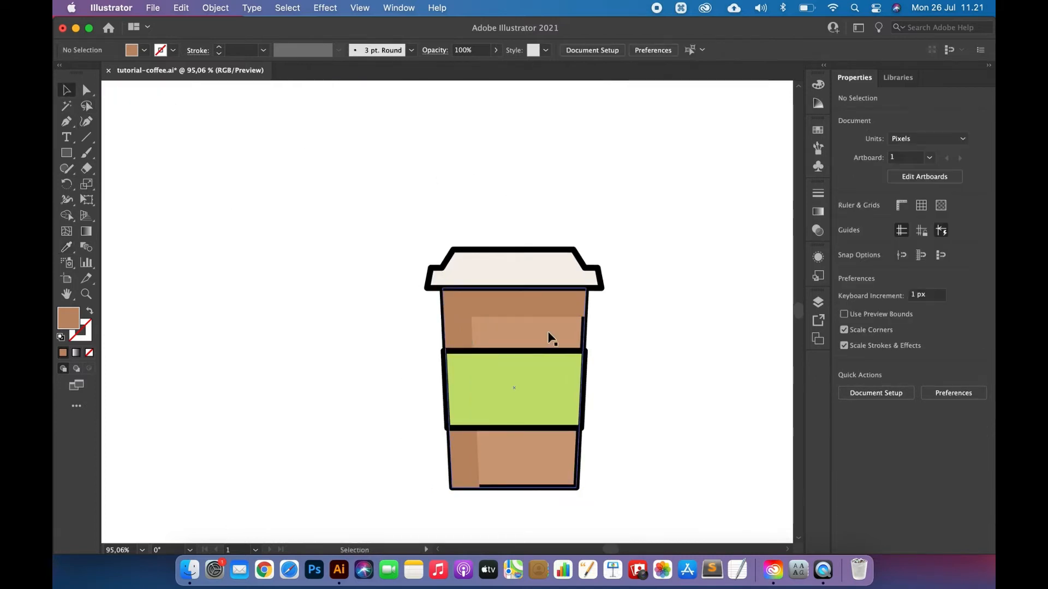
Round the inner corner of the L-shaped shadow to a radius of about 17 px.
scroll(548, 336, up, 2)
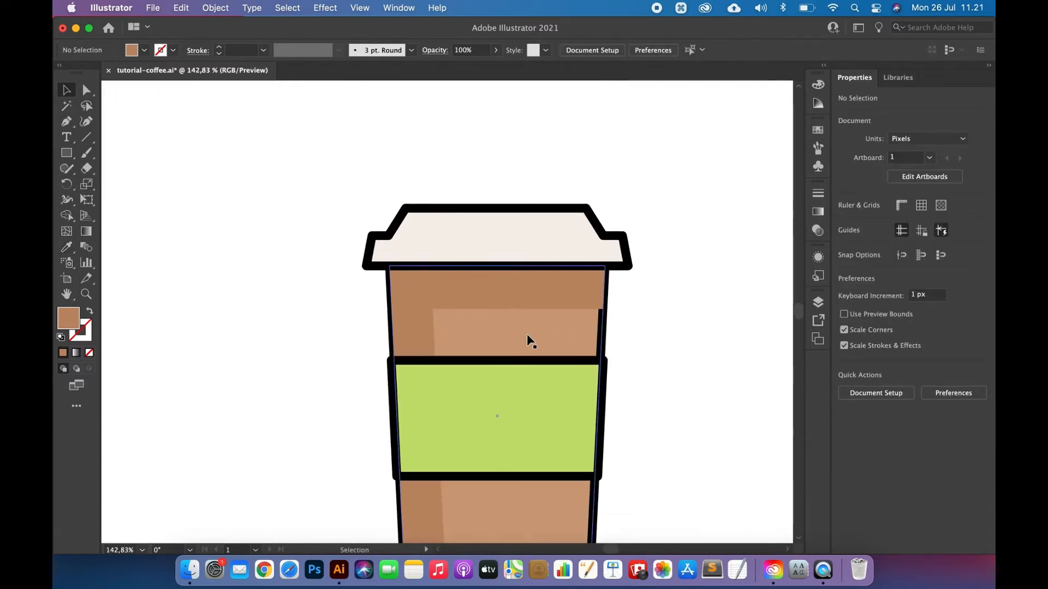
click(480, 305)
click(87, 91)
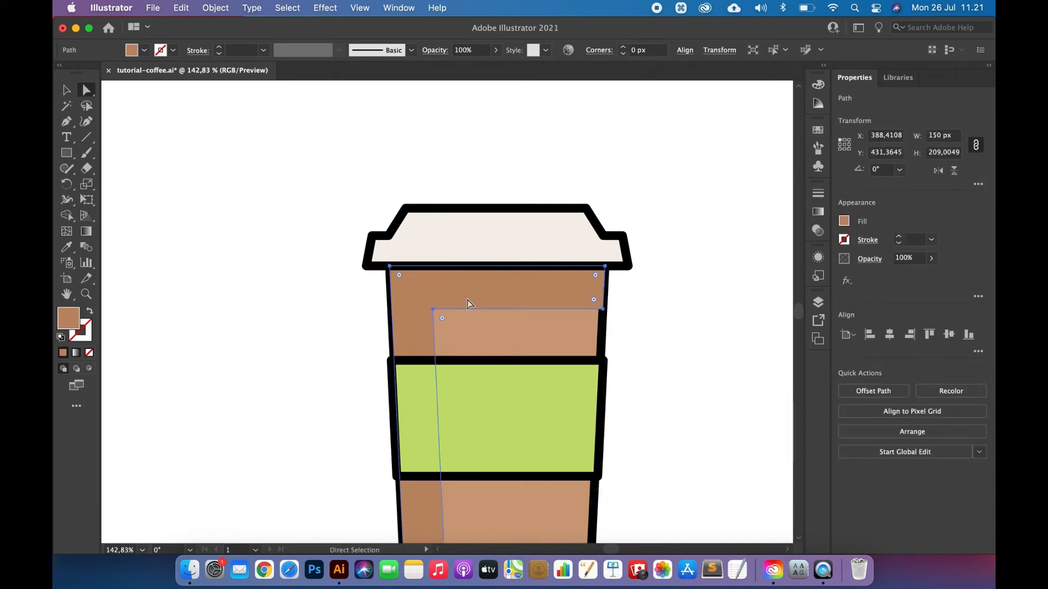
click(433, 311)
drag(445, 318, 460, 333)
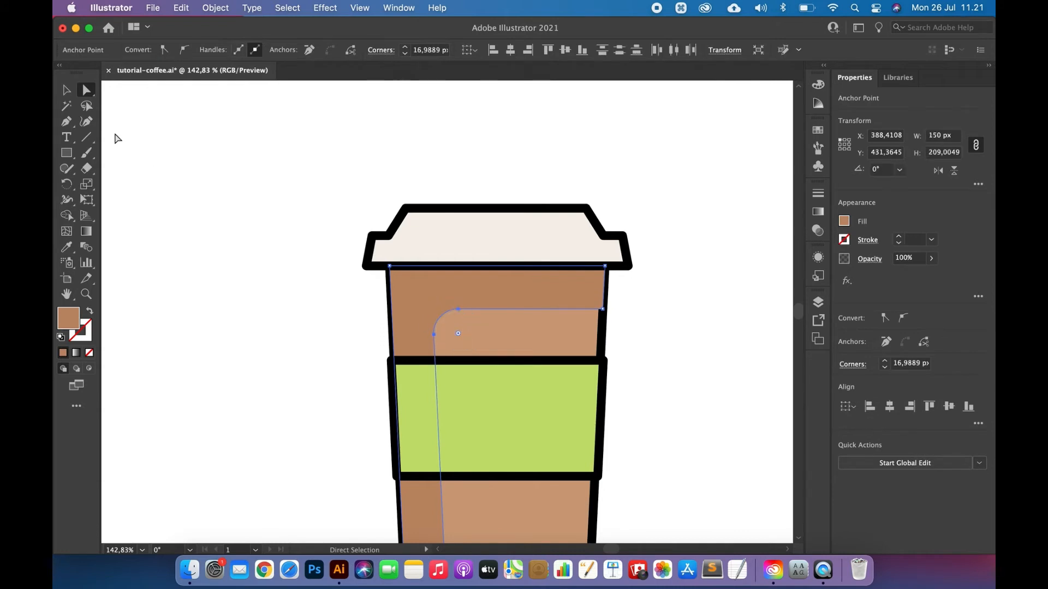
click(65, 89)
click(179, 188)
Move the brown cup body 50 px to the right, out from under its shadow.
scroll(394, 272, up, 5)
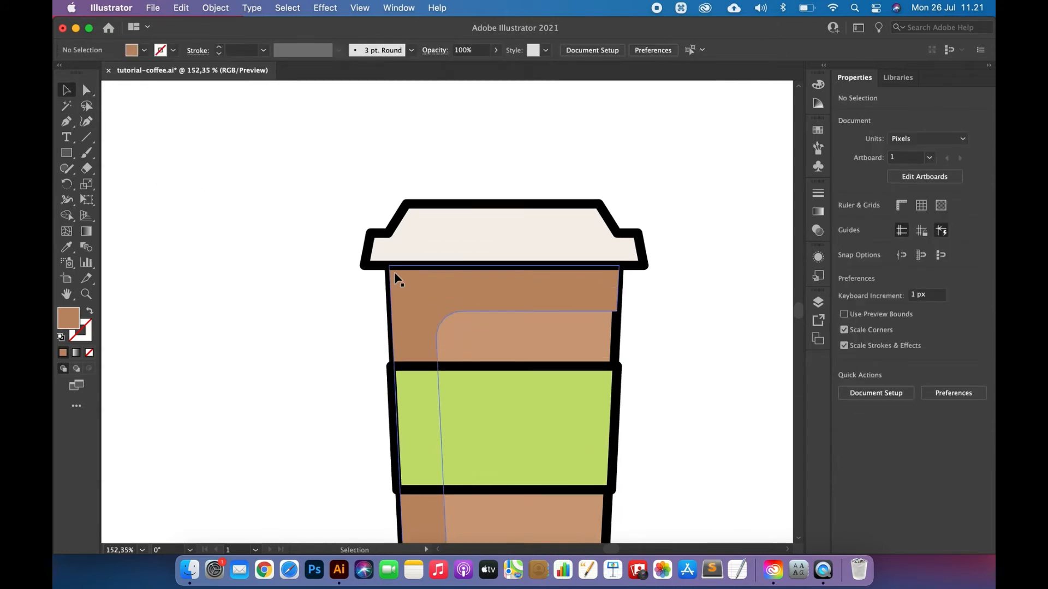
scroll(426, 292, right, 5)
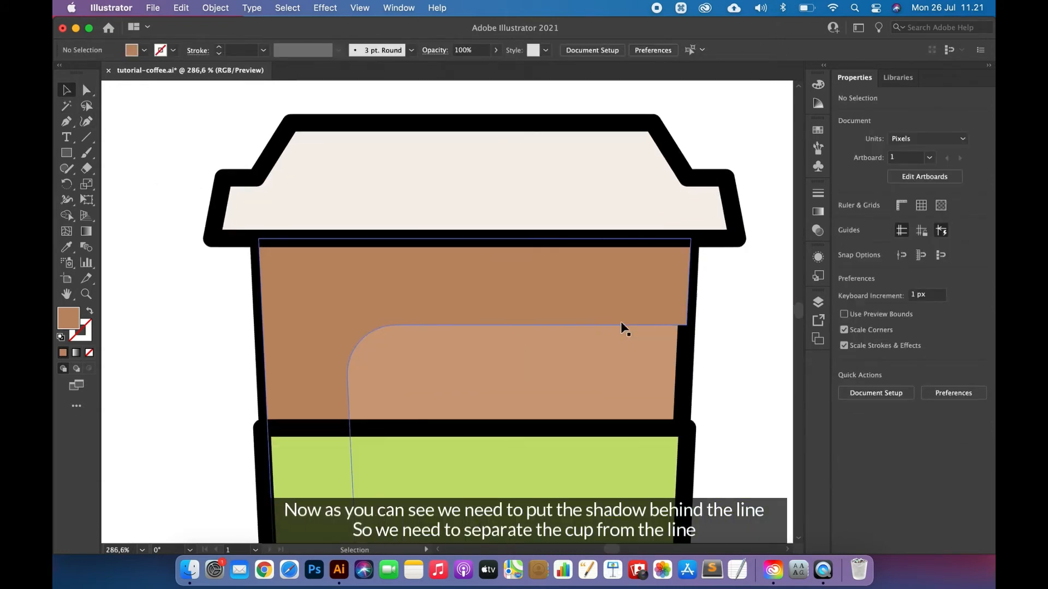
click(687, 353)
scroll(687, 353, right, 3)
key(shift+Right)
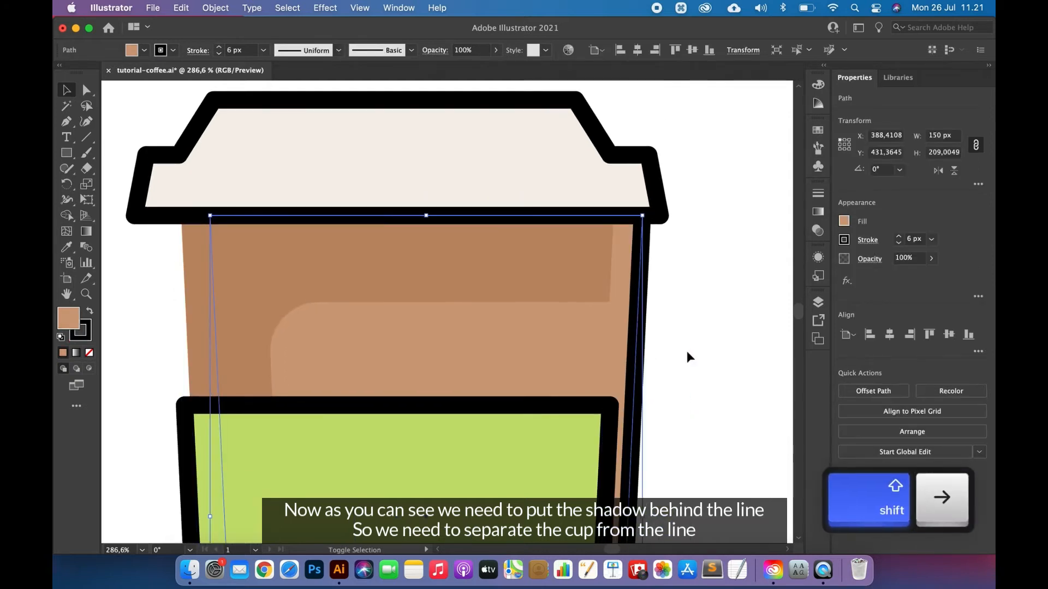
key(shift+Right)
key(shift+Right)
key(shift+Right)
key(shift+Right)
key(shift+Right)
scroll(686, 351, right, 3)
scroll(686, 351, down, 1)
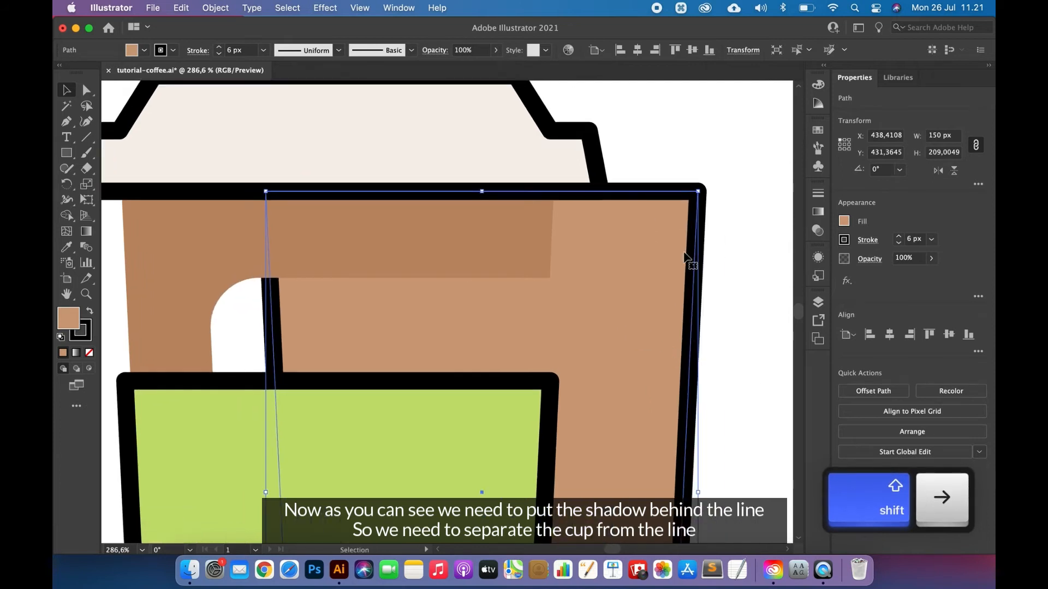
Paste a copy of the cup body in front and offset it 20 px right and 20 px down.
key(super+c)
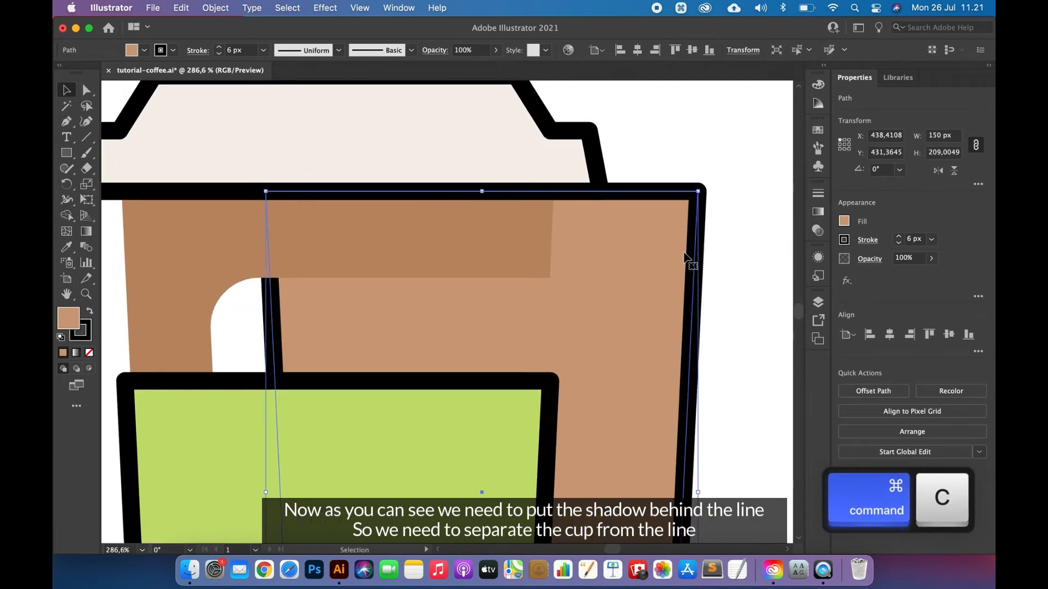
key(super+f)
key(shift+Down)
key(shift+Down)
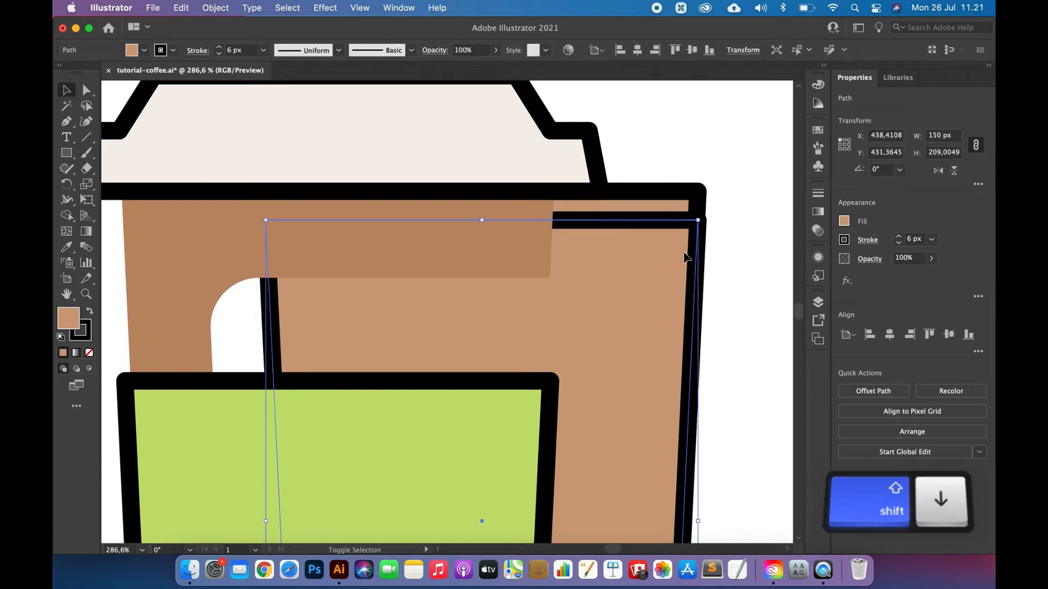
key(shift+Down)
key(shift+Down)
key(shift+Right)
key(shift+Right)
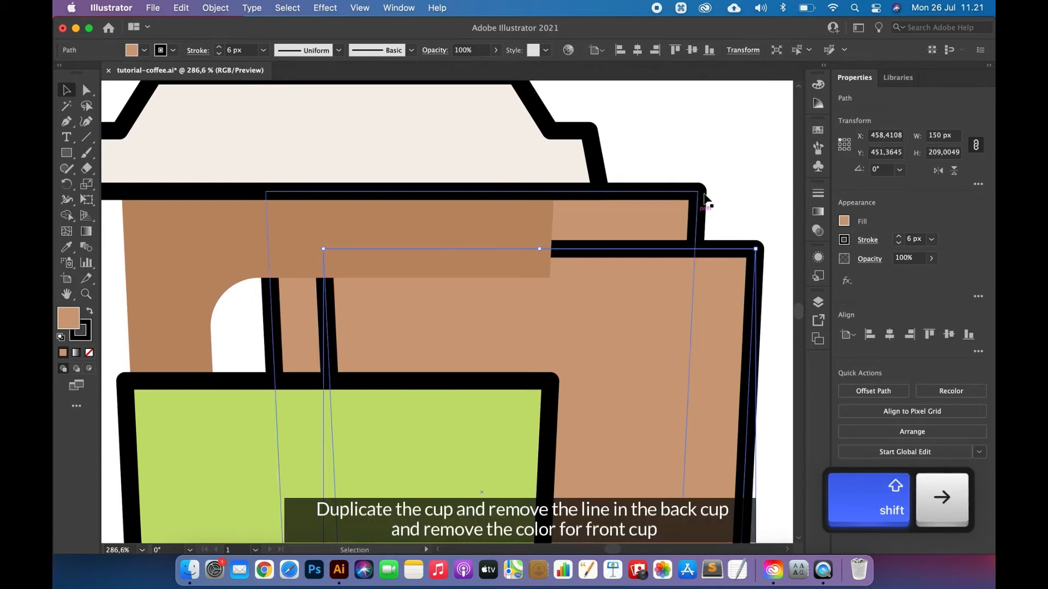
click(722, 149)
Remove the stroke from the back cup body and the fill from the front copy.
click(650, 235)
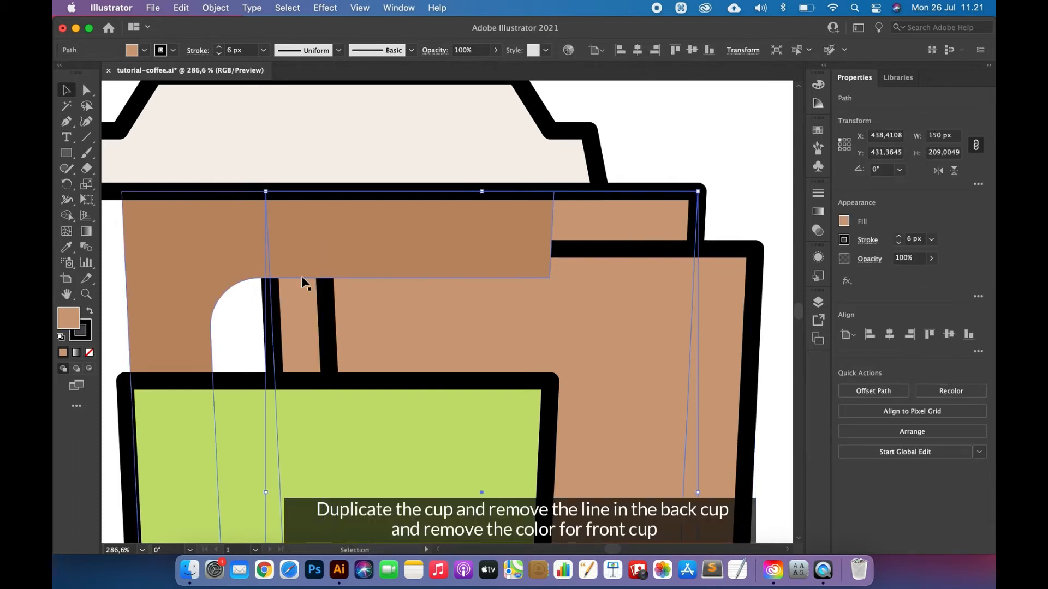
click(86, 339)
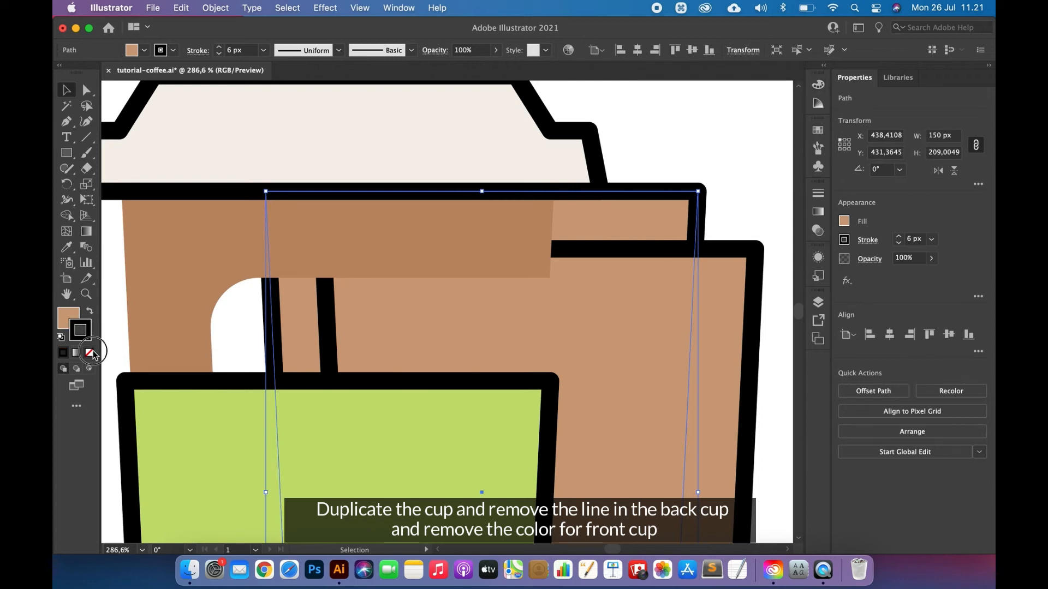
click(89, 352)
click(597, 290)
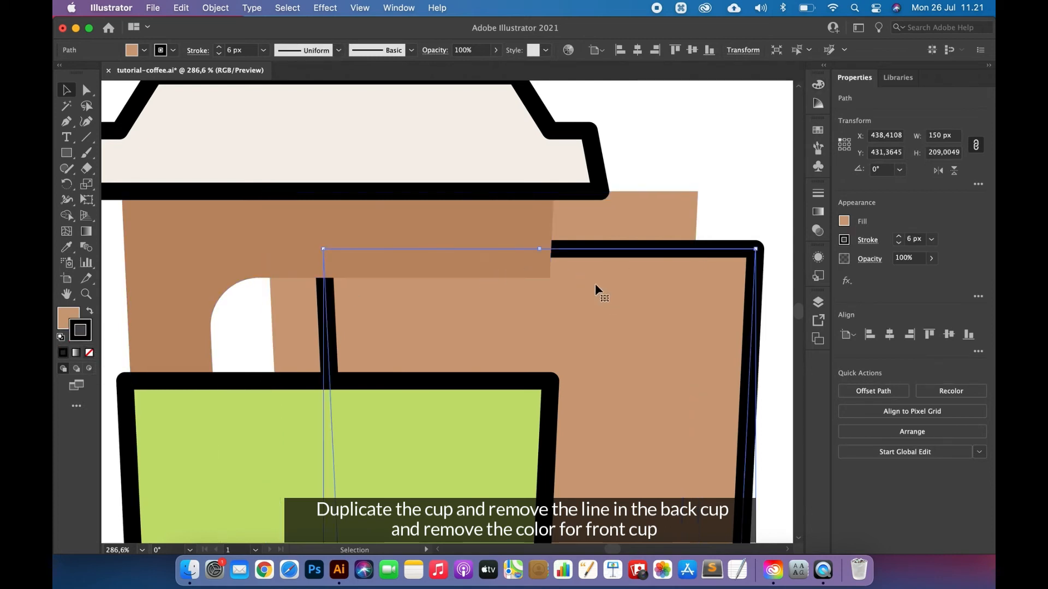
click(69, 315)
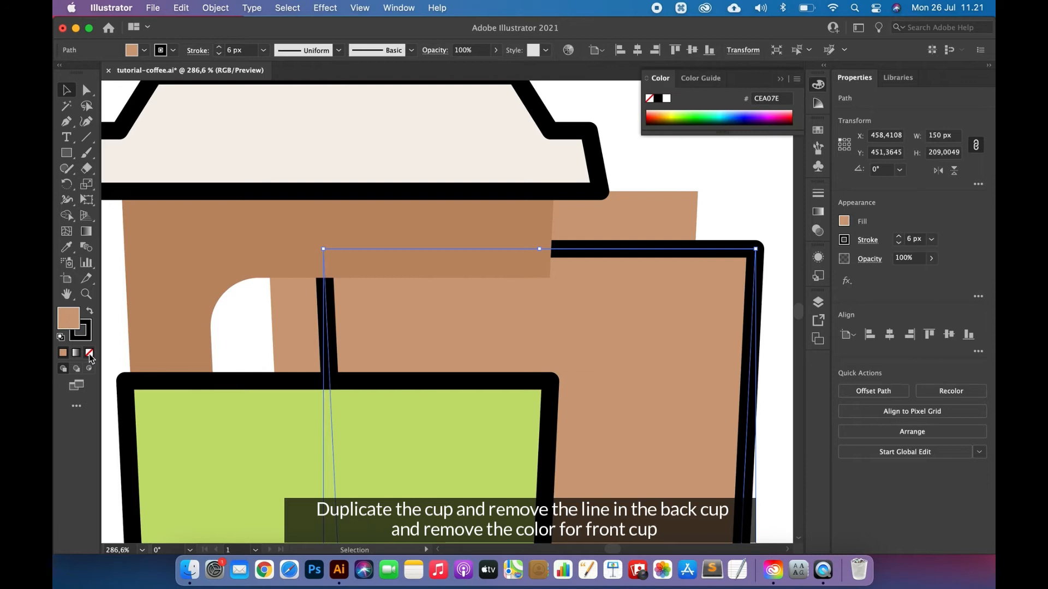
click(89, 354)
click(685, 167)
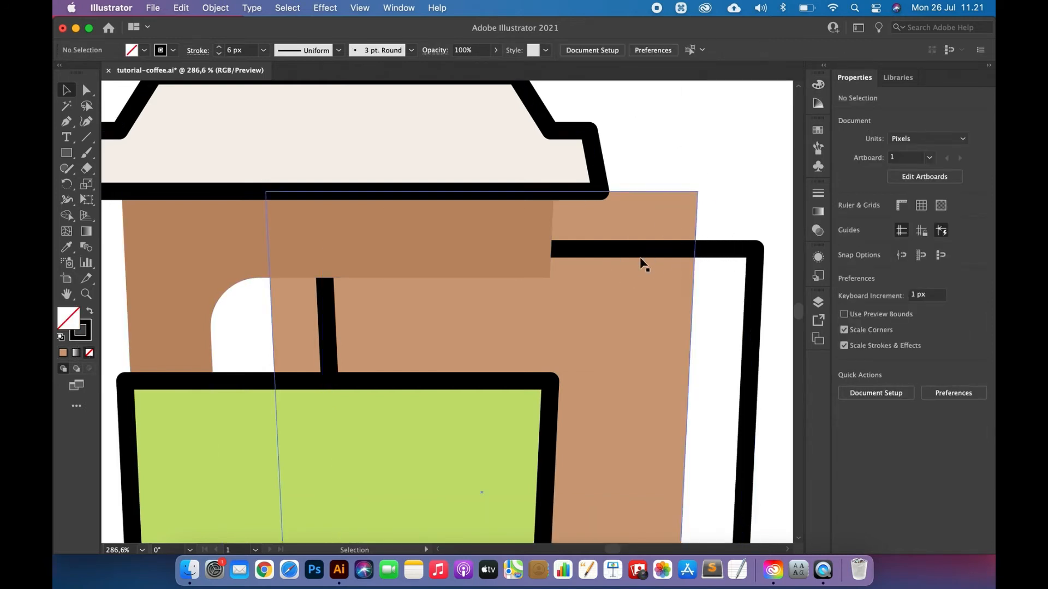
Move the strokeless brown cup body 50 px left, back under the lid and shadow.
click(640, 220)
key(shift+Left)
key(shift+Left)
key(shift+Left)
key(shift+Left)
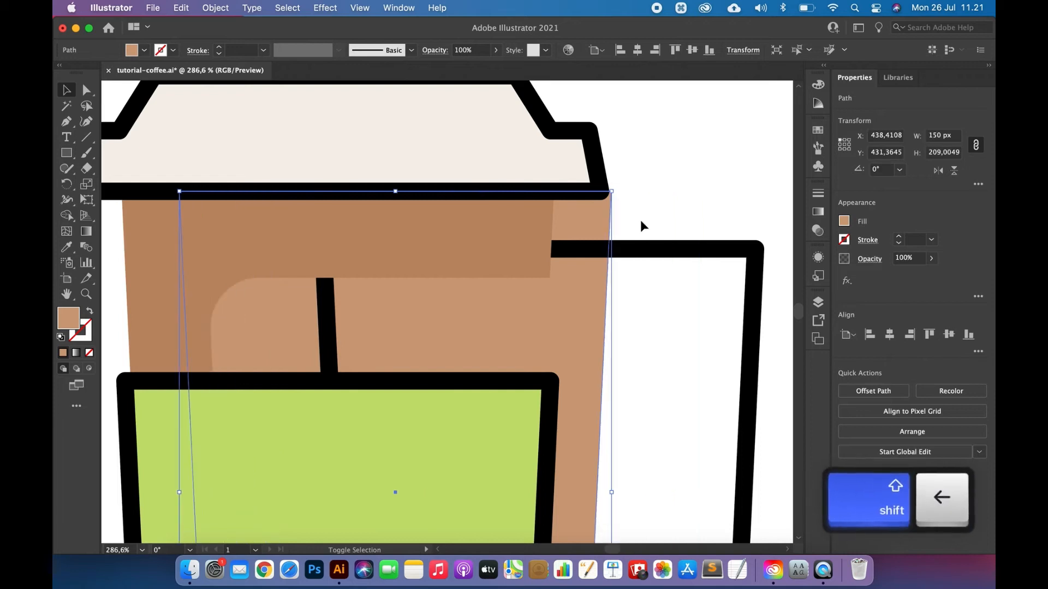
scroll(640, 220, left, 3)
scroll(640, 220, down, 1)
key(shift+Left)
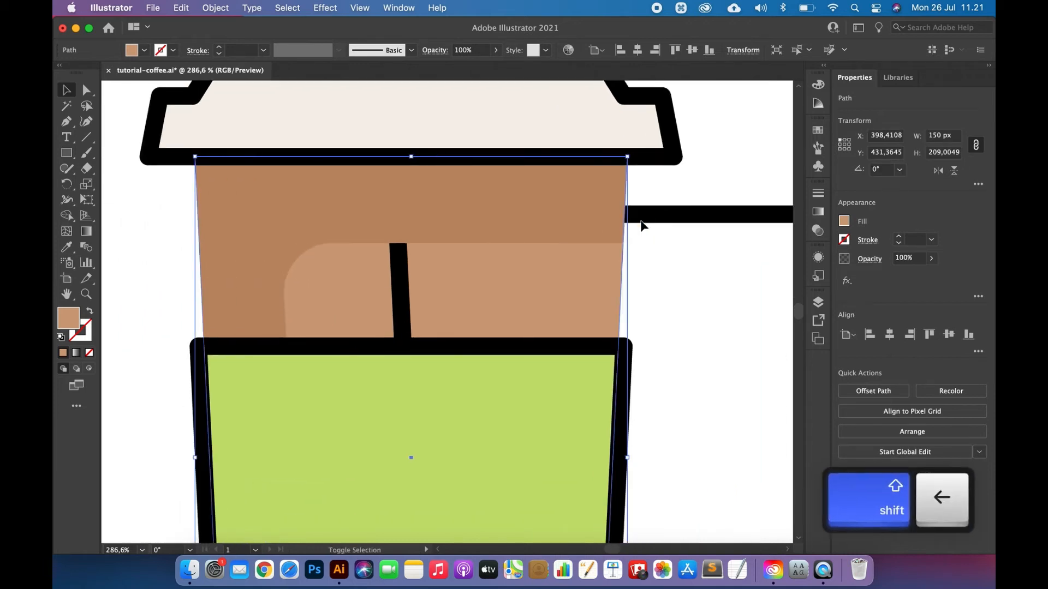
Move the unfilled cup outline 70 px left and 20 px up to line up with the brown body.
click(686, 217)
key(shift+Left)
key(shift+Left)
key(shift+Left)
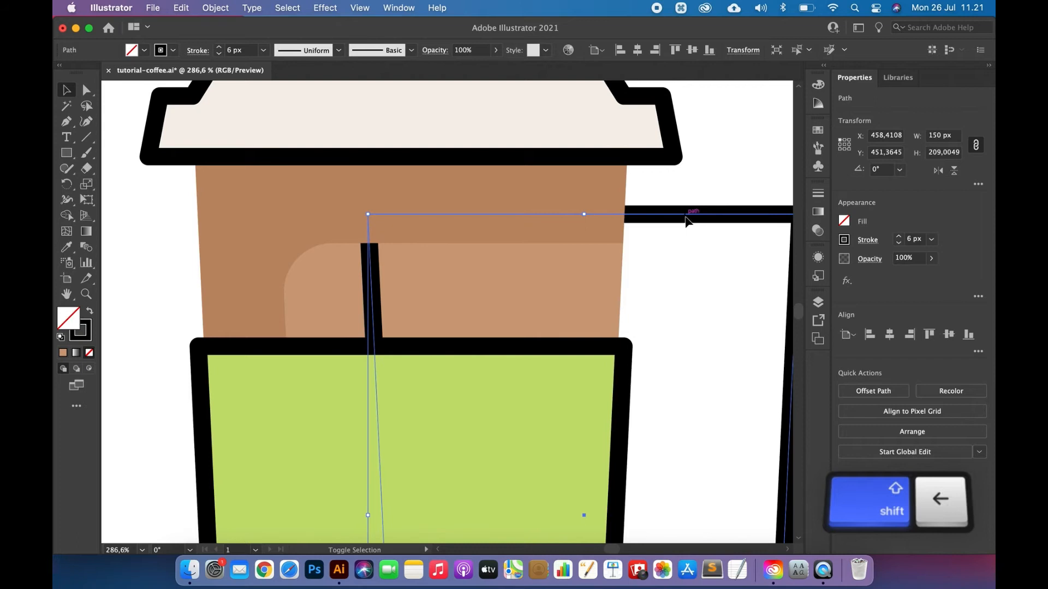
key(shift+Left)
key(shift+Left)
key(shift+Left)
key(shift+Left)
key(shift+Up)
key(shift+Up)
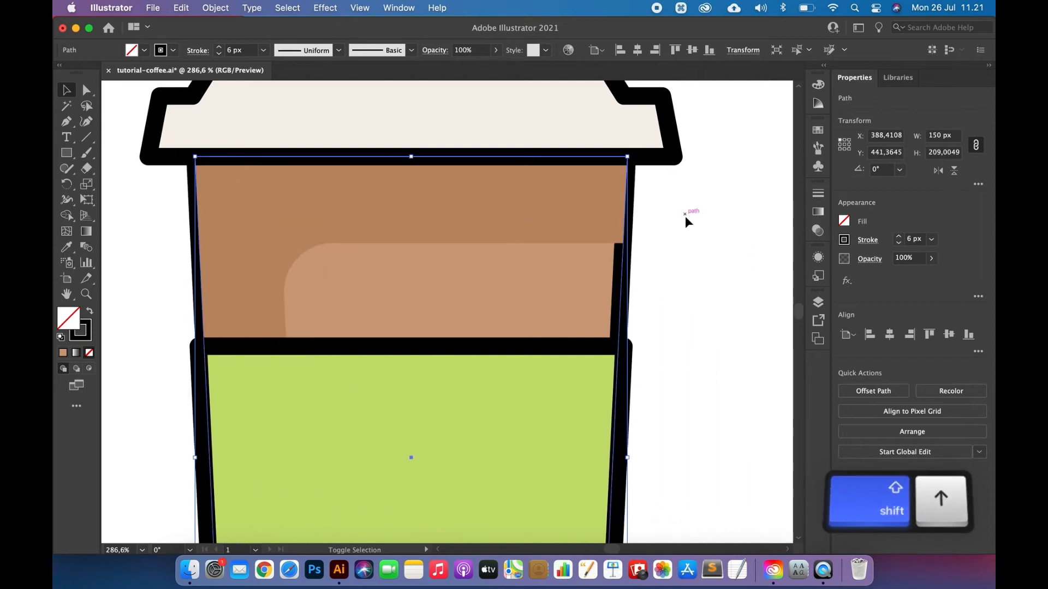
key(shift+Down)
key(shift+Right)
key(shift+Right)
key(shift+Left)
key(shift+Left)
key(shift+Up)
Bring the cup outline forward so it sits in front of the brown shadow.
key(super)
key(super+bracketright)
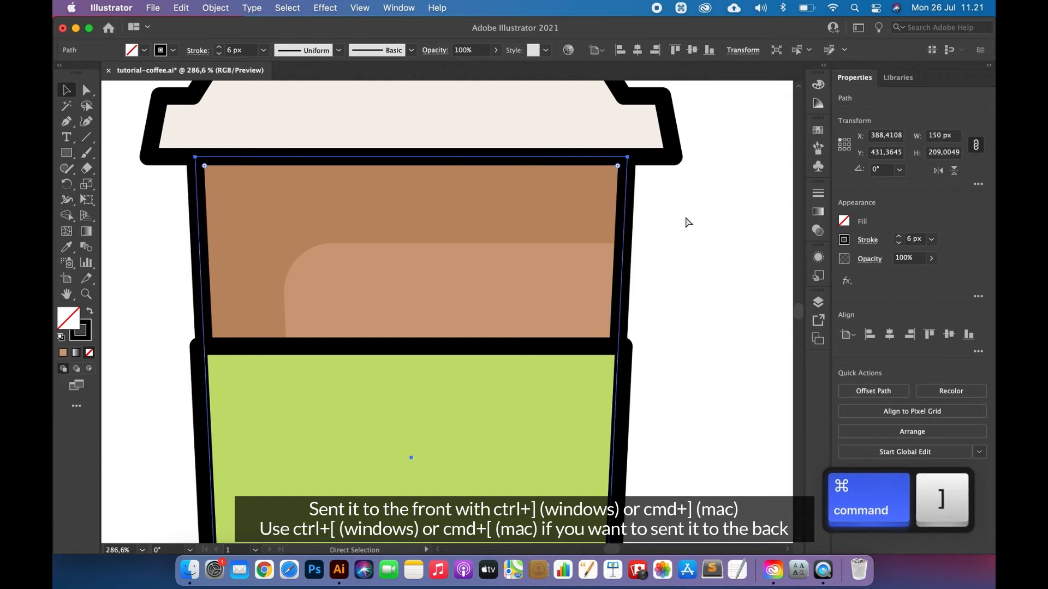
key(super+bracketleft)
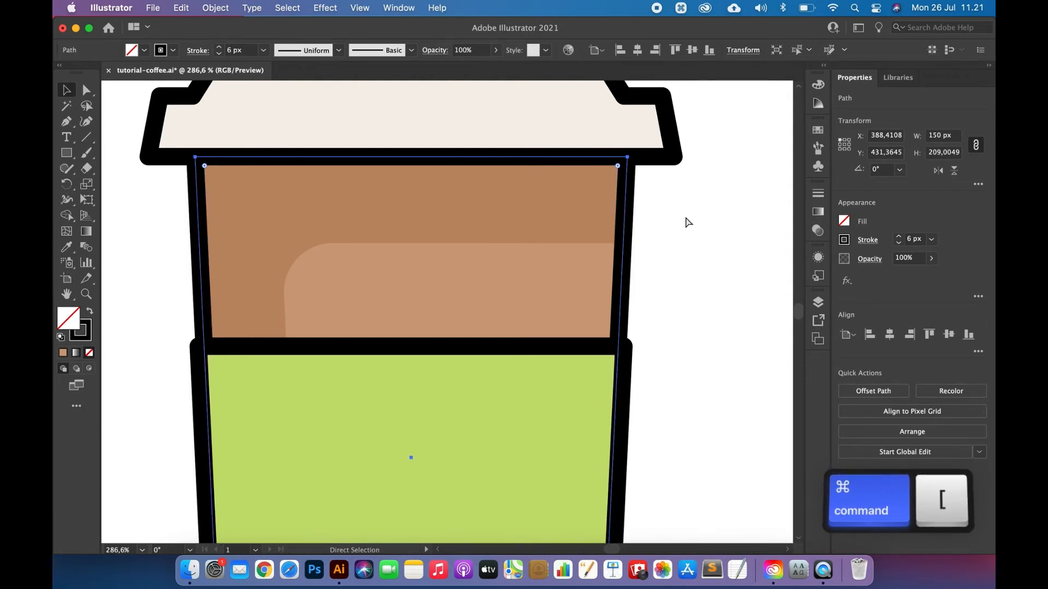
click(713, 254)
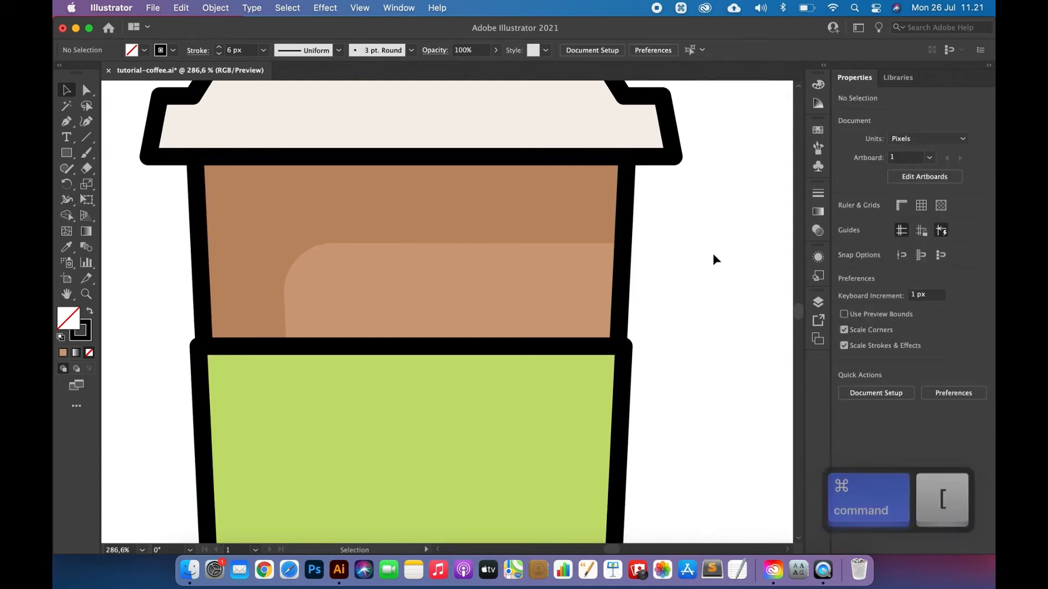
Nudge the brown fill and the black outline sideways by 10 px and back to check they are separate shapes.
shift+click(617, 262)
key(shift+Left)
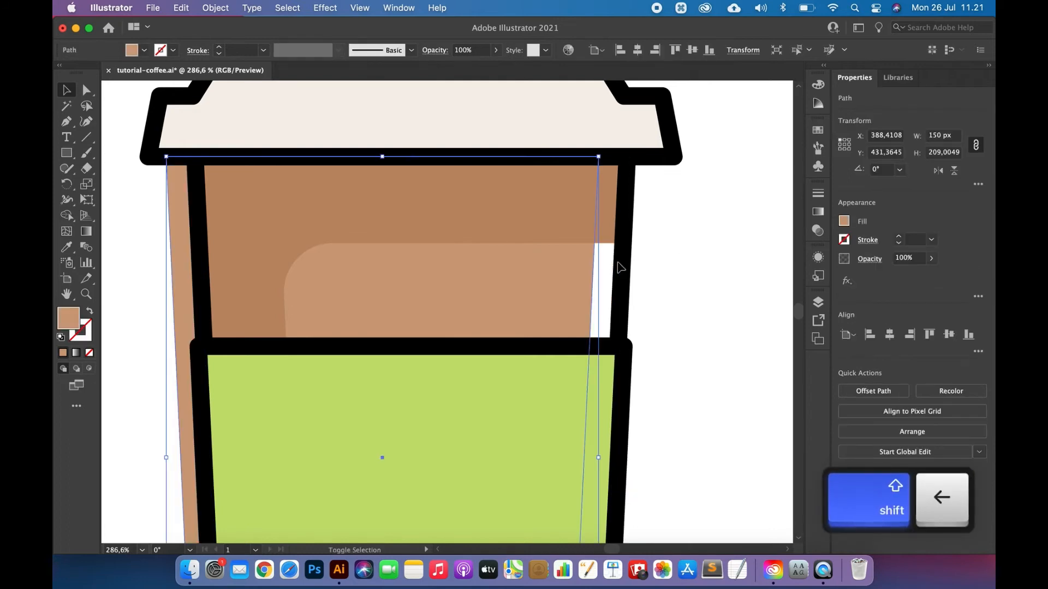
key(shift+Right)
click(666, 237)
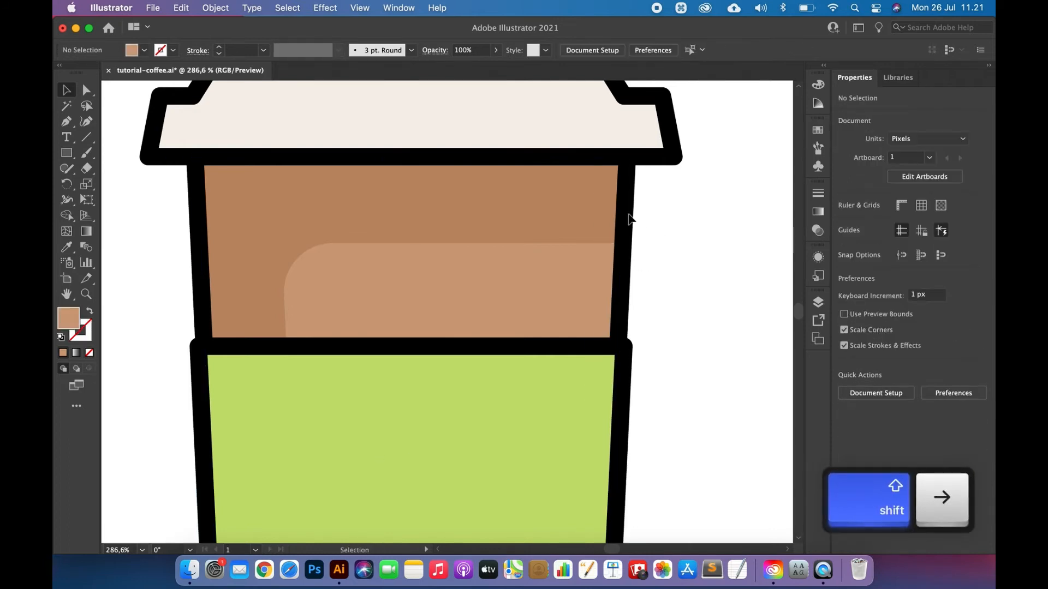
click(626, 213)
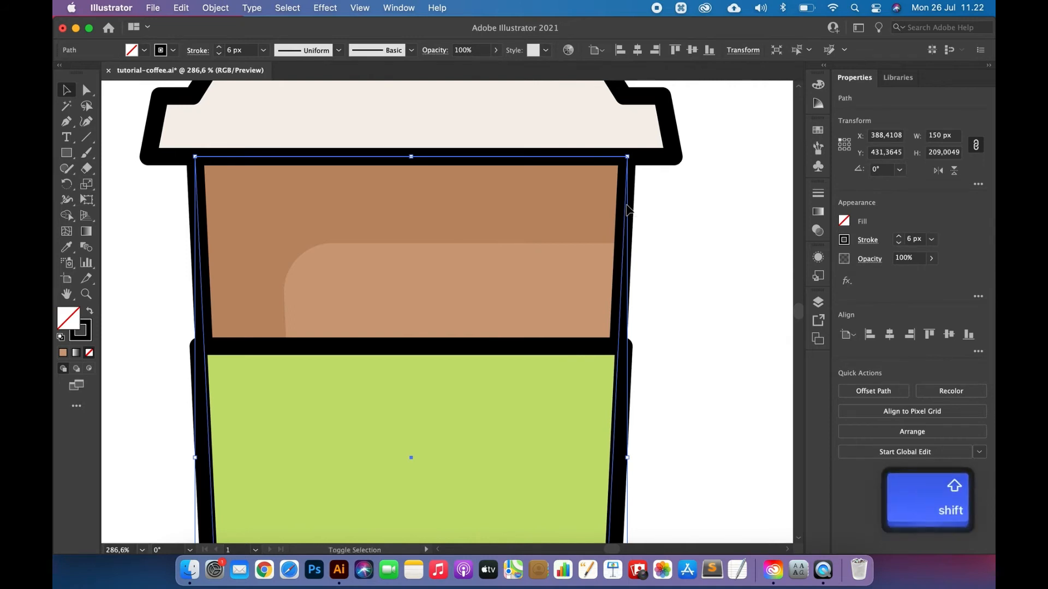
key(shift+Right)
key(shift+Left)
click(685, 268)
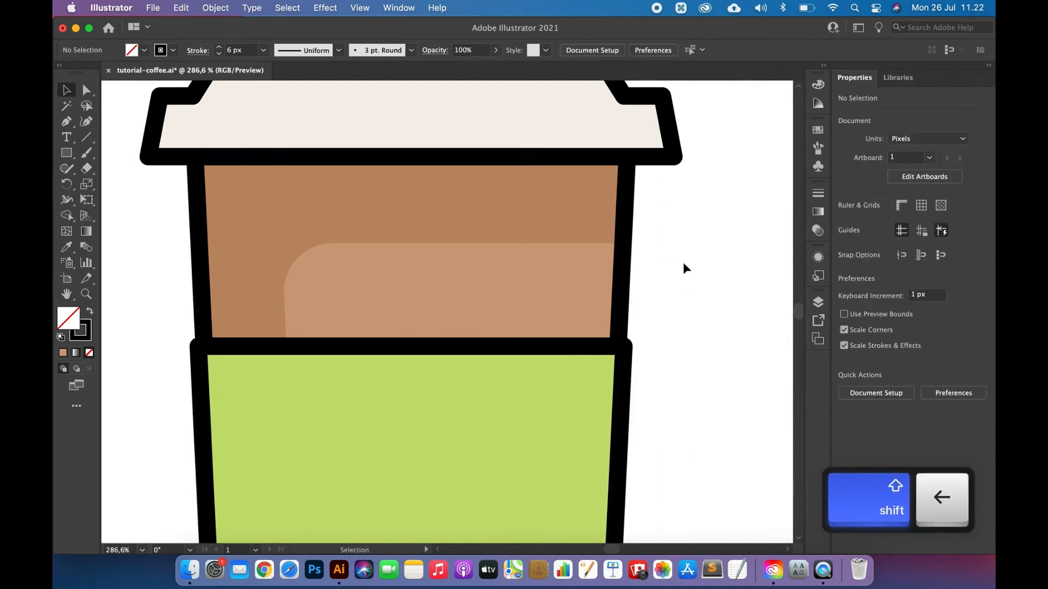
Duplicate the green sleeve in place and move the copy 160 px to the right, clear of the cup.
key(super+minus)
key(super+minus)
scroll(683, 262, down, 2)
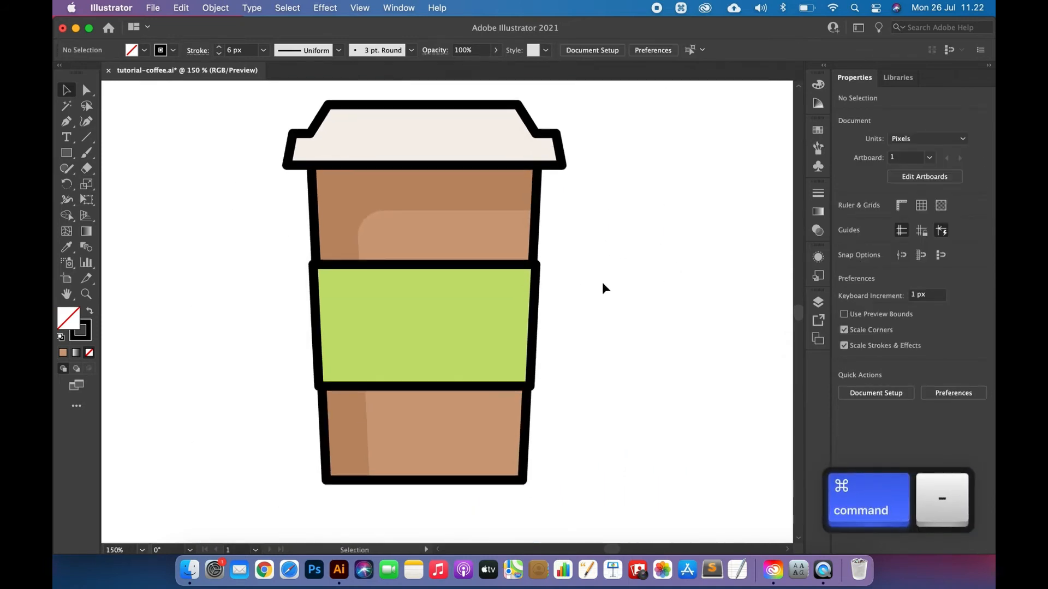
click(434, 323)
key(super+c)
key(super+f)
key(shift+Right)
key(shift+Right)
key(shift+Right)
key(shift+Right)
key(shift+Right)
key(shift+Right)
key(shift+Right)
key(shift+Right)
key(shift+Right)
key(shift+Right)
key(shift+Right)
key(shift+Right)
key(shift+Right)
key(shift+Right)
key(shift+Right)
key(shift+Right)
key(shift+Right)
key(shift+Right)
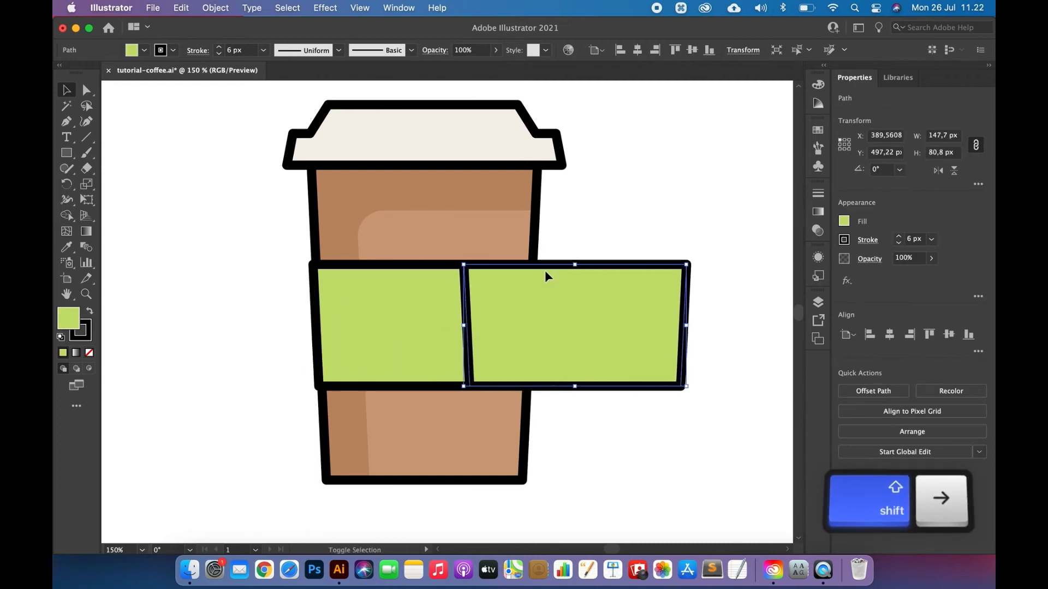
key(shift+Right)
key(shift+Right)
key(shift+Right)
key(shift+Right)
key(shift+Right)
key(shift+Right)
key(shift+Right)
key(shift+Right)
key(shift+Right)
key(shift+Right)
scroll(545, 270, right, 3)
Paste another copy of the green sleeve in front and offset it 30 px right from the first copy.
key(super+c)
key(super+f)
key(shift+Right)
key(shift+Right)
key(shift+Right)
key(shift+Right)
key(shift+Right)
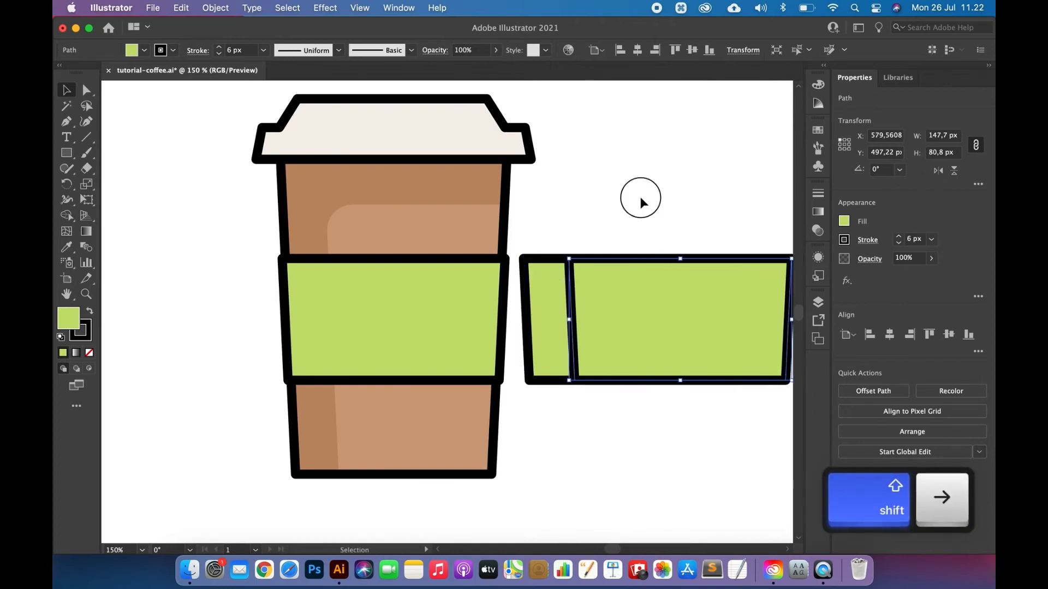
Subtract the front sleeve copy with Pathfinder Minus Front and move the remaining strip 160 px left onto the sleeve's left edge.
drag(640, 197, 648, 325)
click(869, 389)
key(shift+Left)
key(shift+Left)
key(shift+Left)
key(shift+Left)
key(shift+Left)
key(shift+Left)
key(shift+Left)
key(shift+Left)
key(shift+Left)
key(shift+Left)
key(shift+Left)
key(shift+Left)
key(shift+Left)
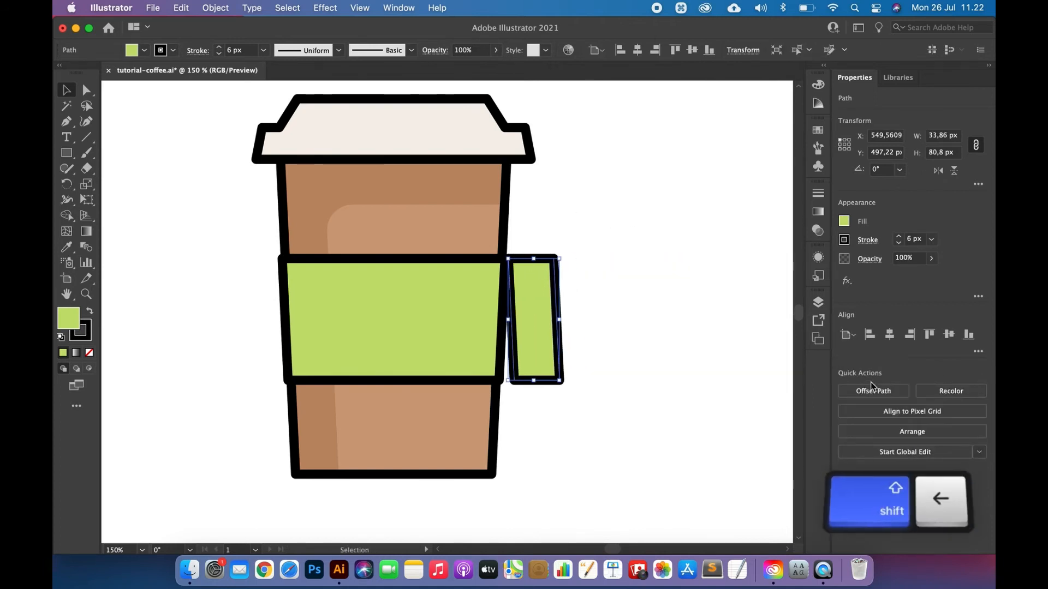
key(shift+Left)
key(shift+Left)
key(shift+Left)
key(shift+Left)
key(shift+Left)
key(shift+Left)
key(shift+Left)
key(shift+Left)
key(shift+Left)
key(shift+Left)
key(shift+Left)
key(shift+Left)
key(shift+Left)
key(shift+Left)
key(shift+Left)
key(shift+Left)
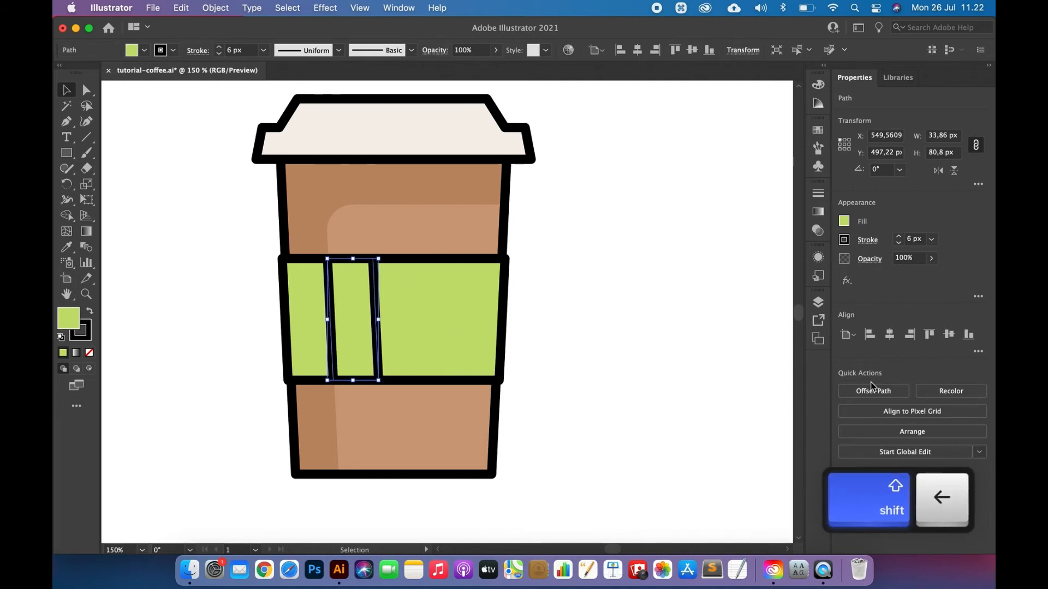
Recolor the strip on the sleeve with the darker green swatch, leaving it without a stroke.
scroll(670, 372, down, 2)
scroll(670, 372, up, 5)
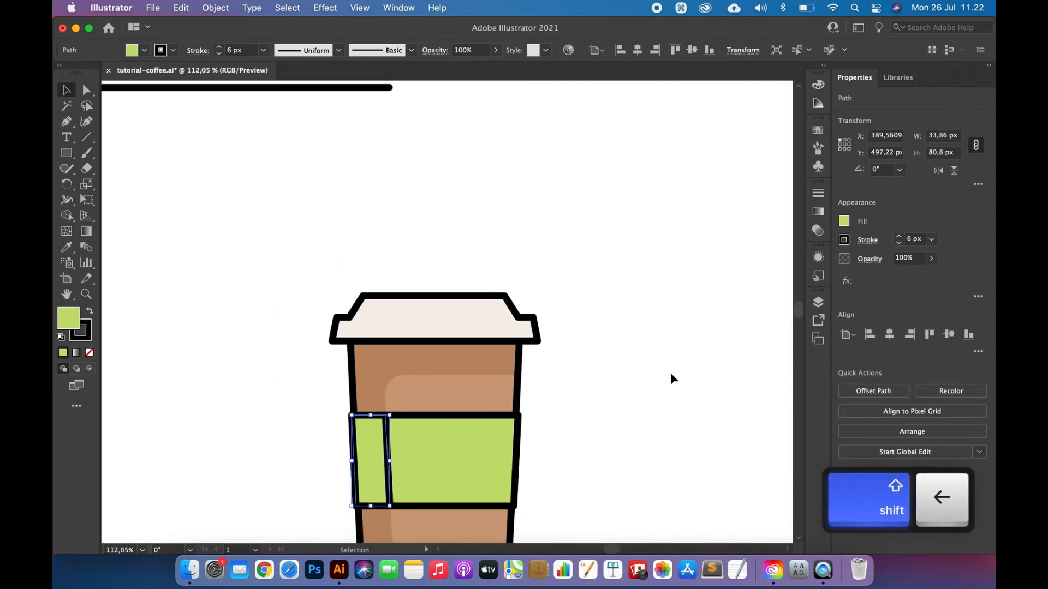
key(i)
click(634, 117)
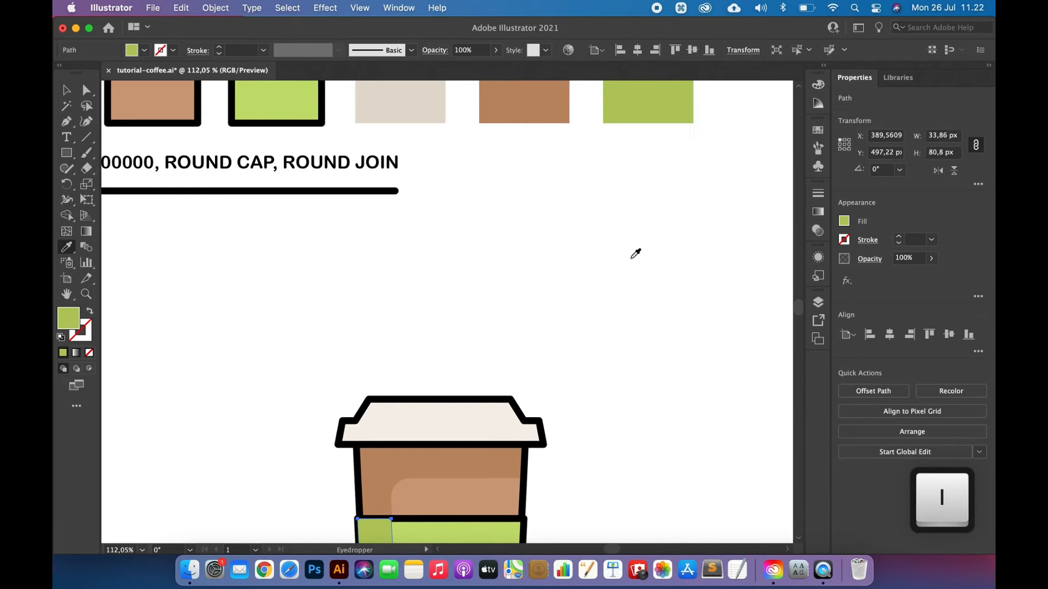
Paste a copy of the green sleeve in front and remove its fill, keeping the 6 px black stroke.
scroll(631, 253, down, 3)
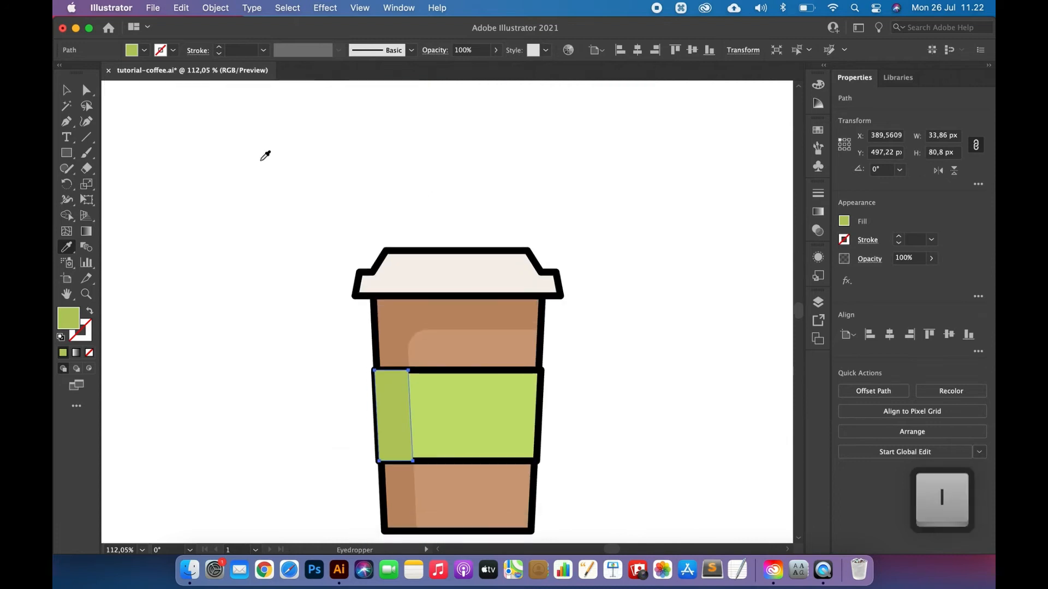
click(509, 412)
key(super+c)
click(82, 333)
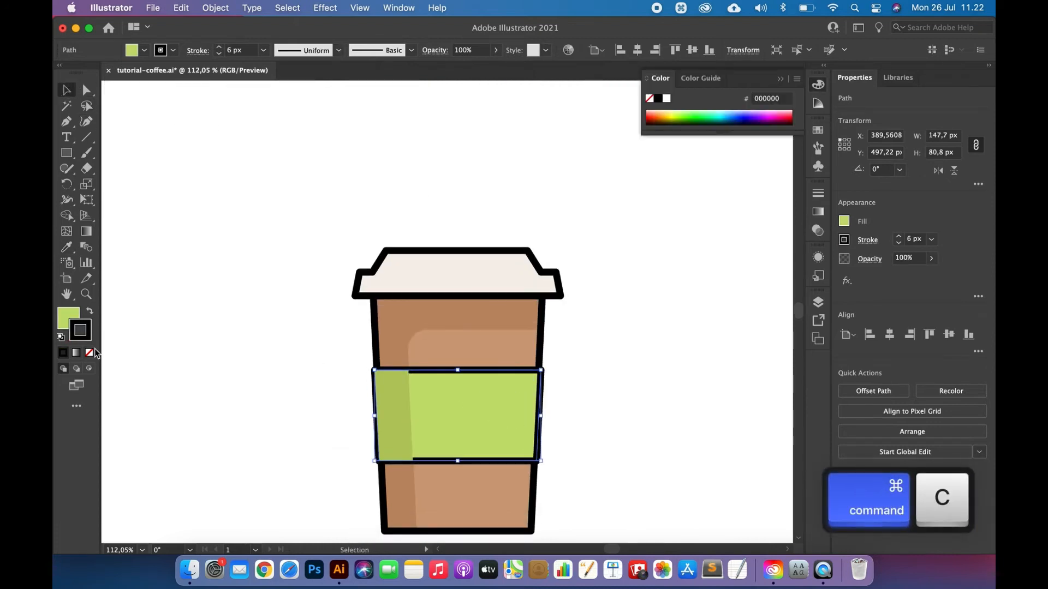
key(super+f)
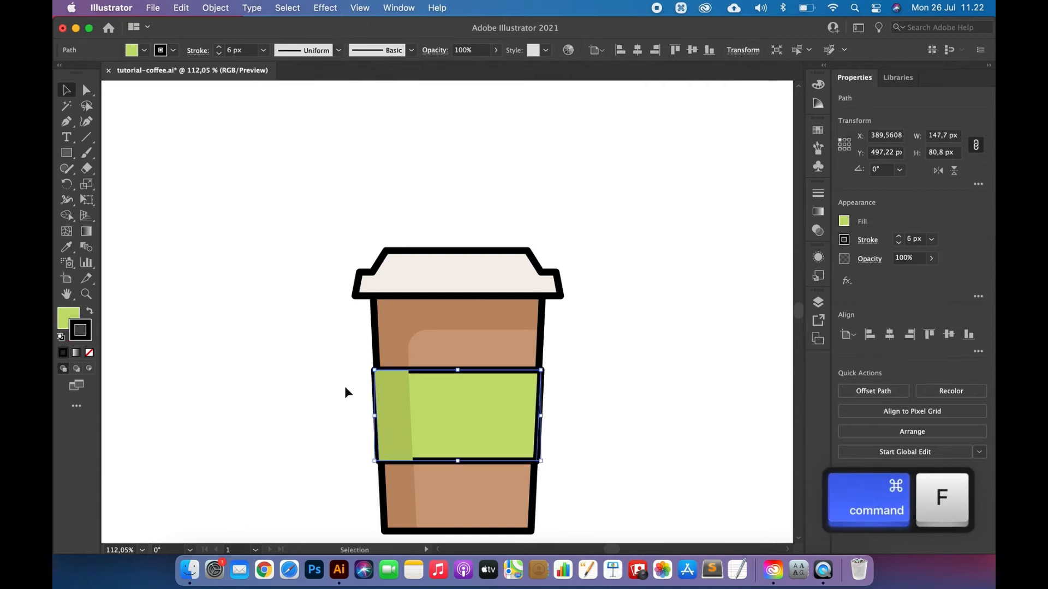
click(69, 319)
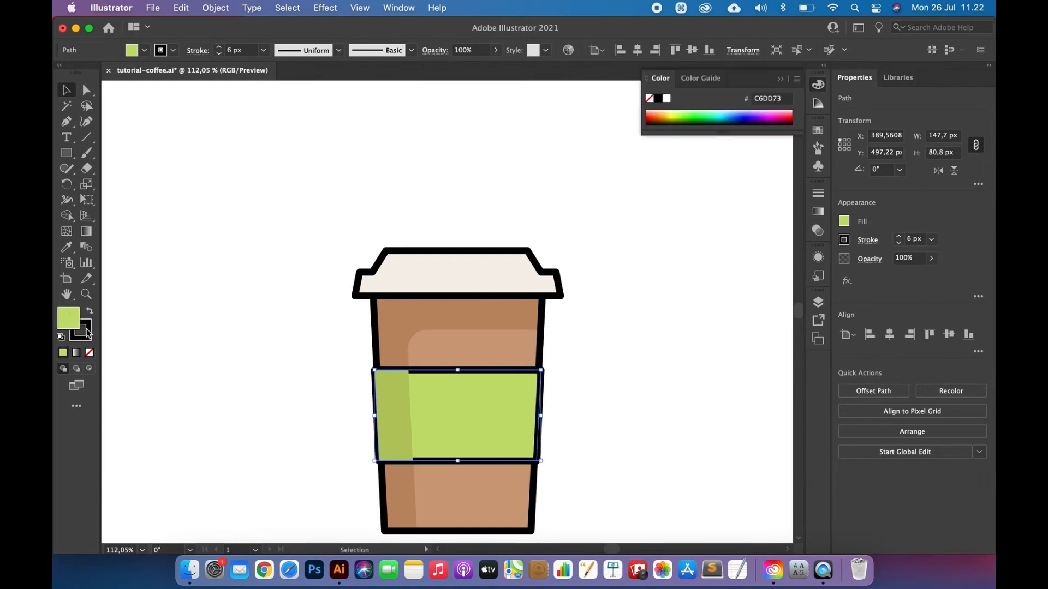
click(89, 353)
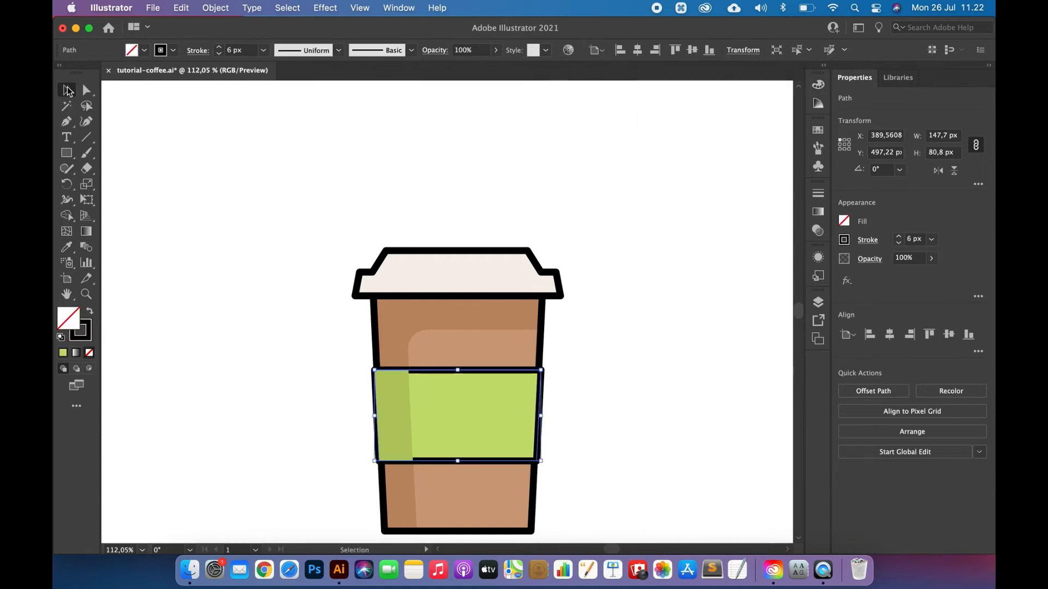
key(shift+Up)
key(shift+Up)
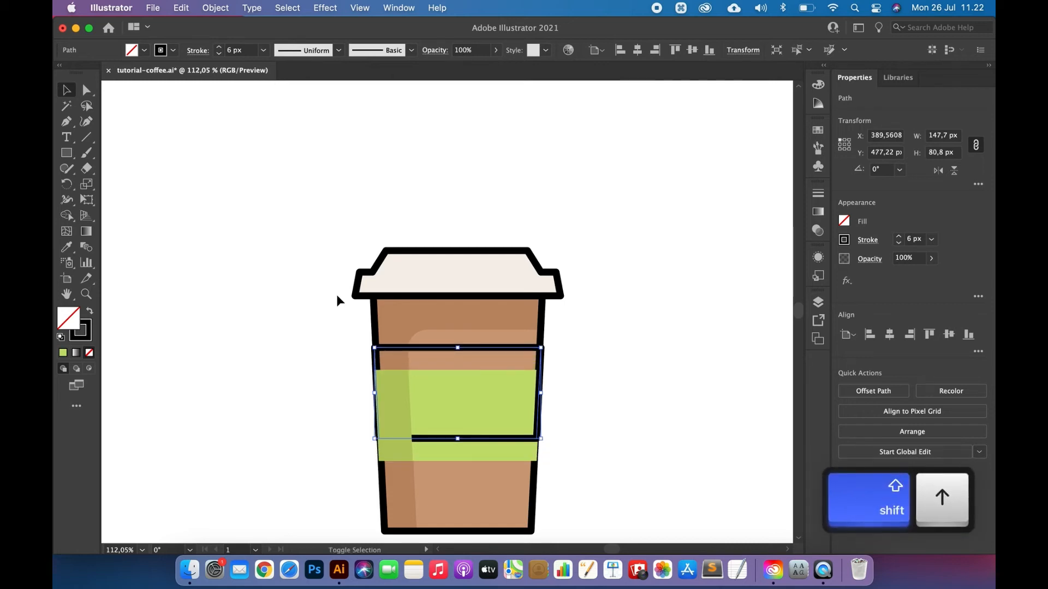
key(shift+Left)
key(shift+Left)
key(shift+Right)
key(shift+Down)
key(shift+Down)
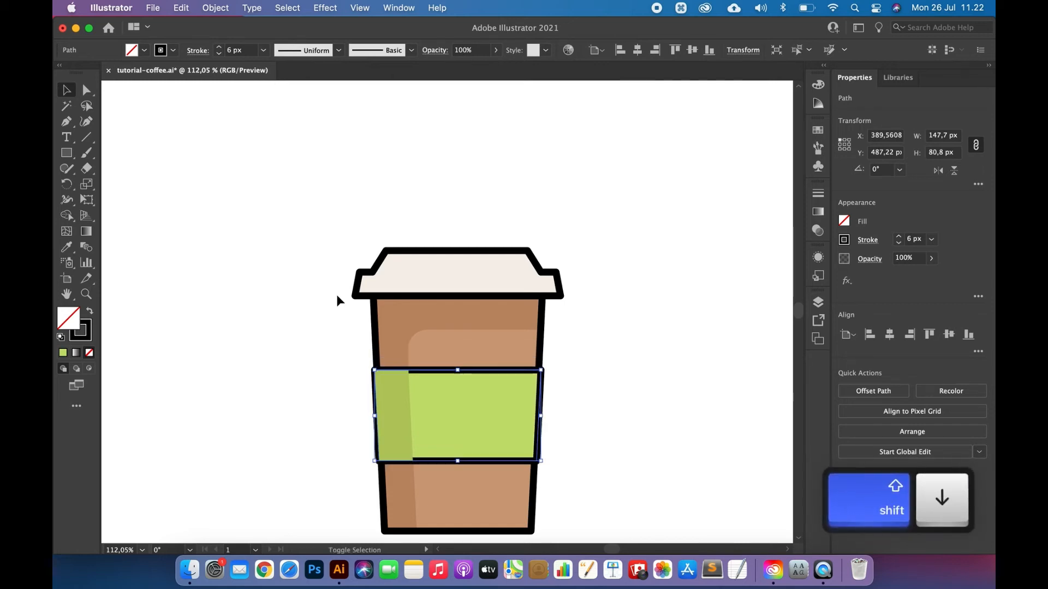
Bring the unfilled sleeve outline forward above the darker green strip and deselect it.
key(super+bracketright)
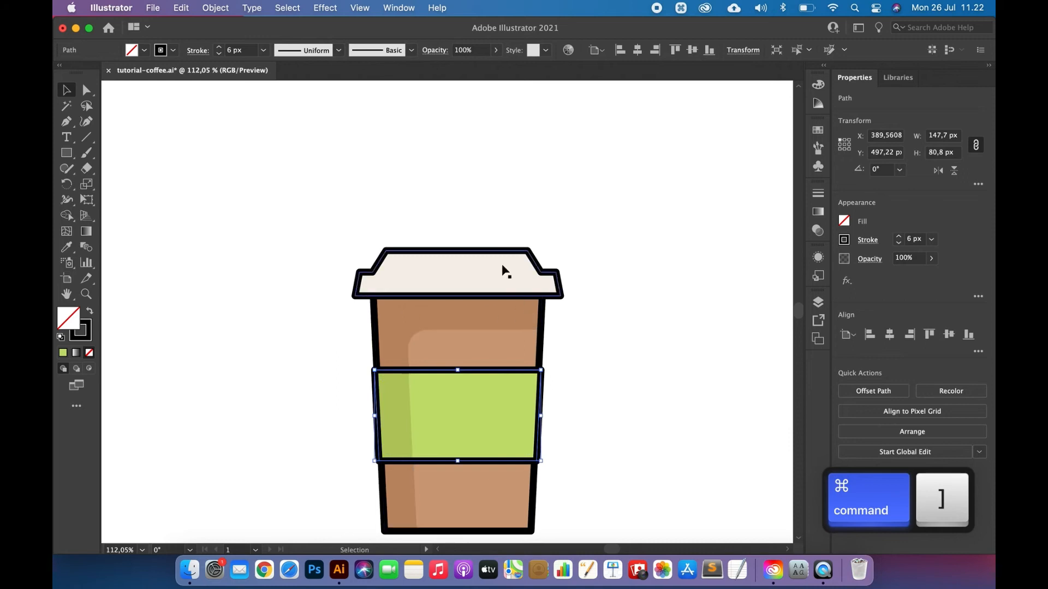
click(470, 186)
Duplicate the off-white lid in place and move the copy 70 px up, clear of the cup.
click(458, 281)
key(super+c)
key(super+f)
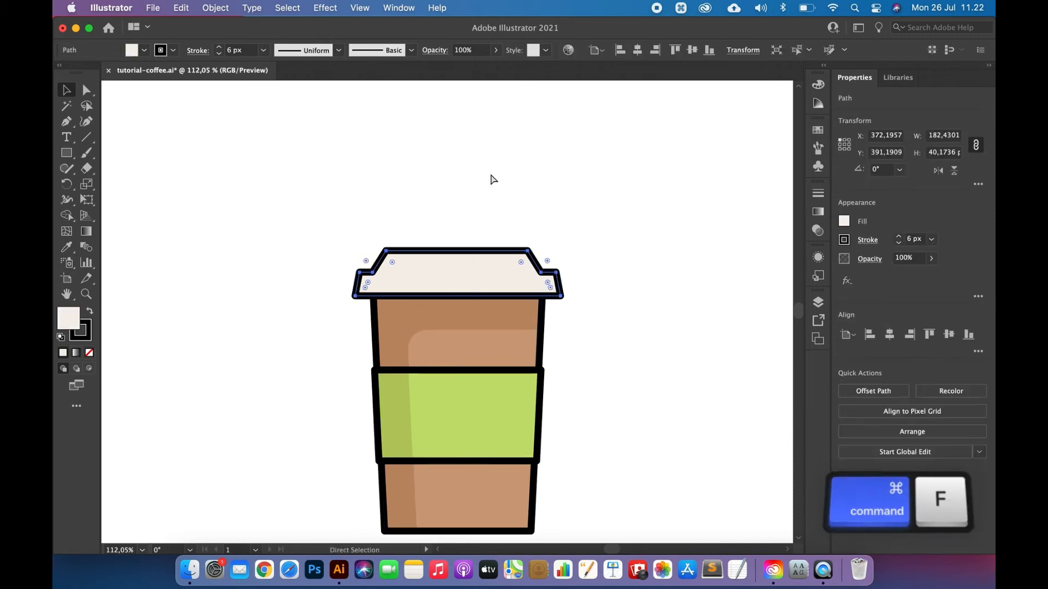
key(shift+Right)
key(shift+Right)
key(shift+Left)
key(shift+Left)
key(shift+Up)
key(shift+Up)
key(shift+Up)
key(shift+Up)
key(shift+Up)
key(shift+Up)
key(shift+Up)
key(shift+Up)
key(shift+Up)
key(shift+Up)
key(shift+Up)
key(shift+Up)
key(shift+Up)
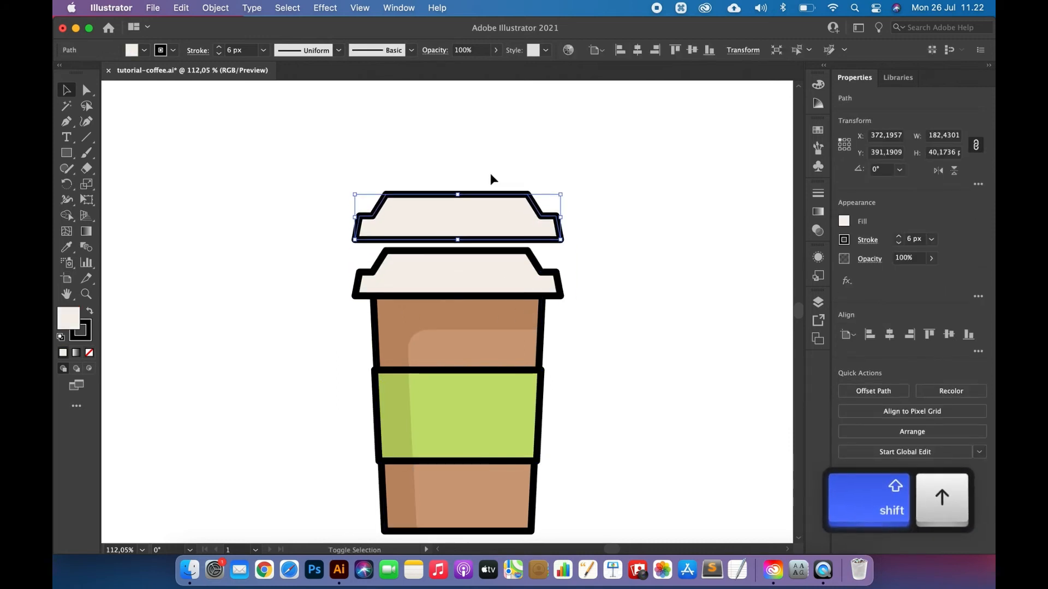
Paste another copy of the raised lid in front and offset it 30 px to the right.
key(super+c)
key(super+f)
key(shift+Right)
key(shift+Right)
key(shift+Right)
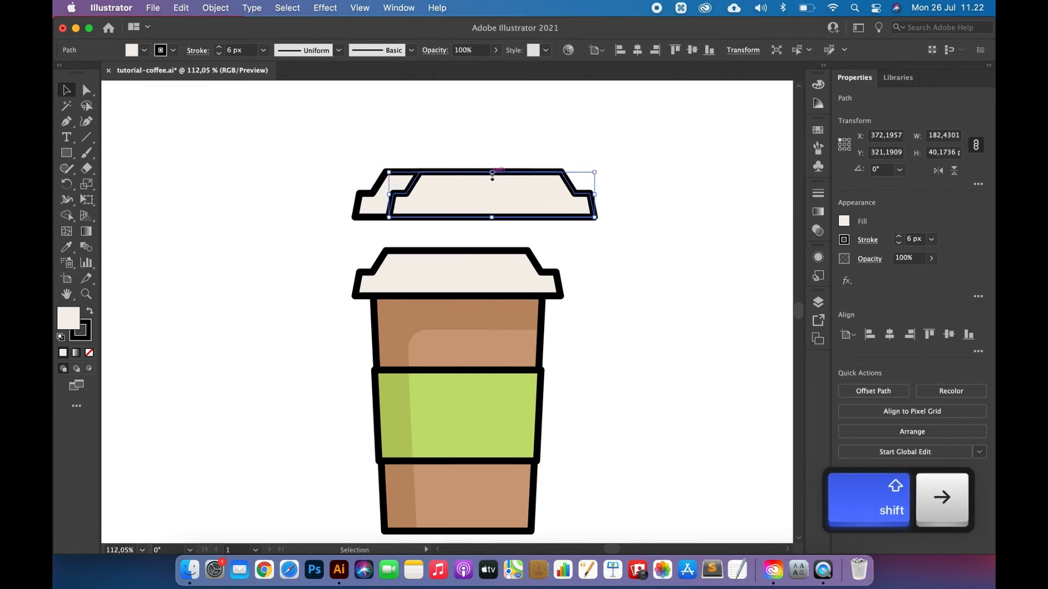
Subtract the front lid copy with Pathfinder Minus Front and move the remaining piece 70 px down onto the lid's left edge.
shift+click(413, 219)
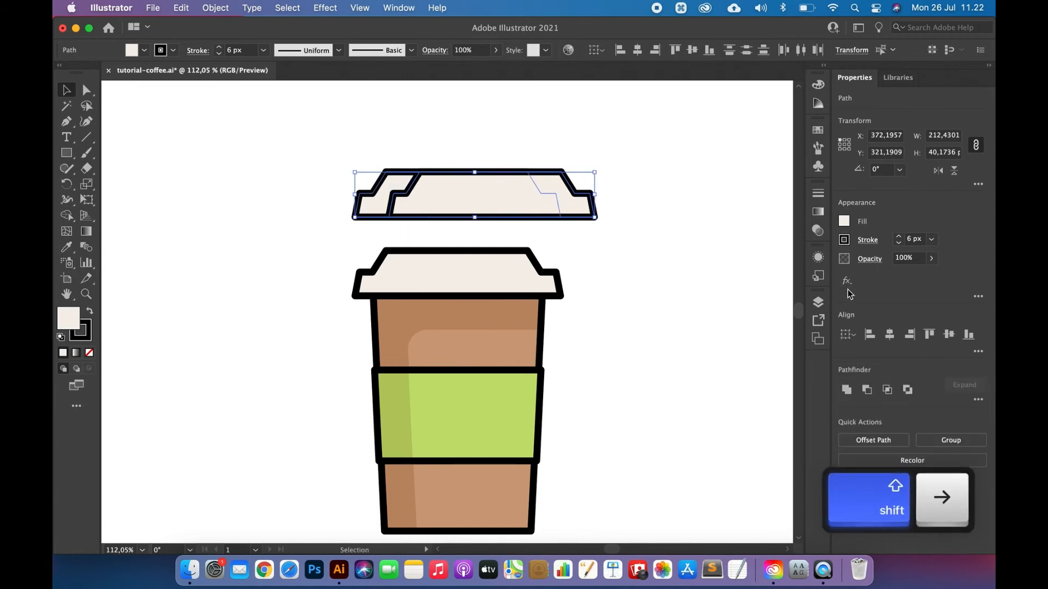
click(866, 390)
key(shift+Down)
key(shift+Down)
key(shift+Down)
key(shift+Down)
key(shift+Down)
key(shift+Down)
key(shift+Down)
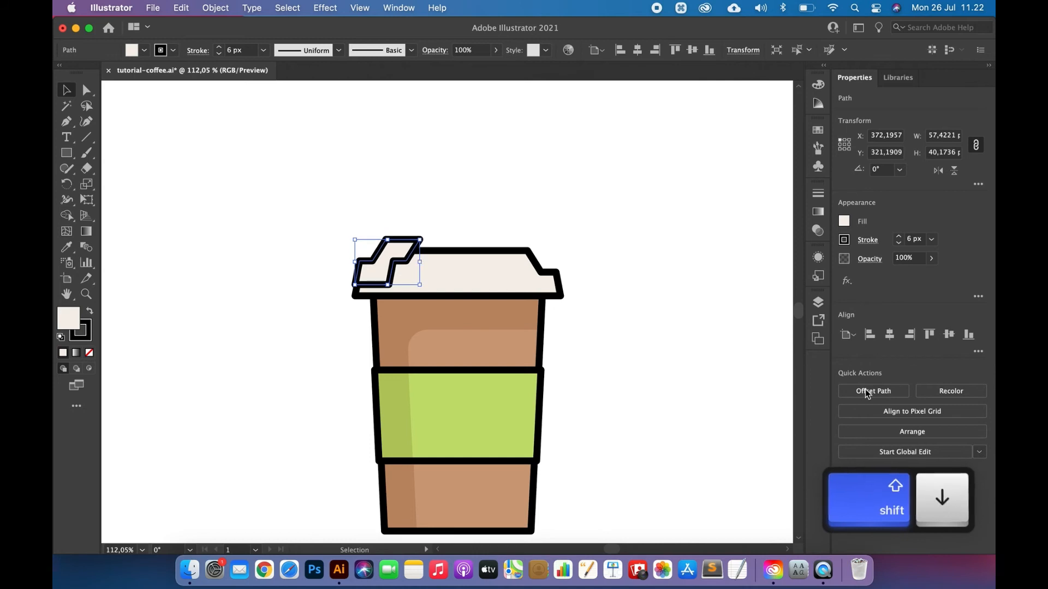
Recolor the piece on the lid's left side with the #E2DBCF swatch, leaving it without a stroke.
scroll(579, 269, up, 10)
key(i)
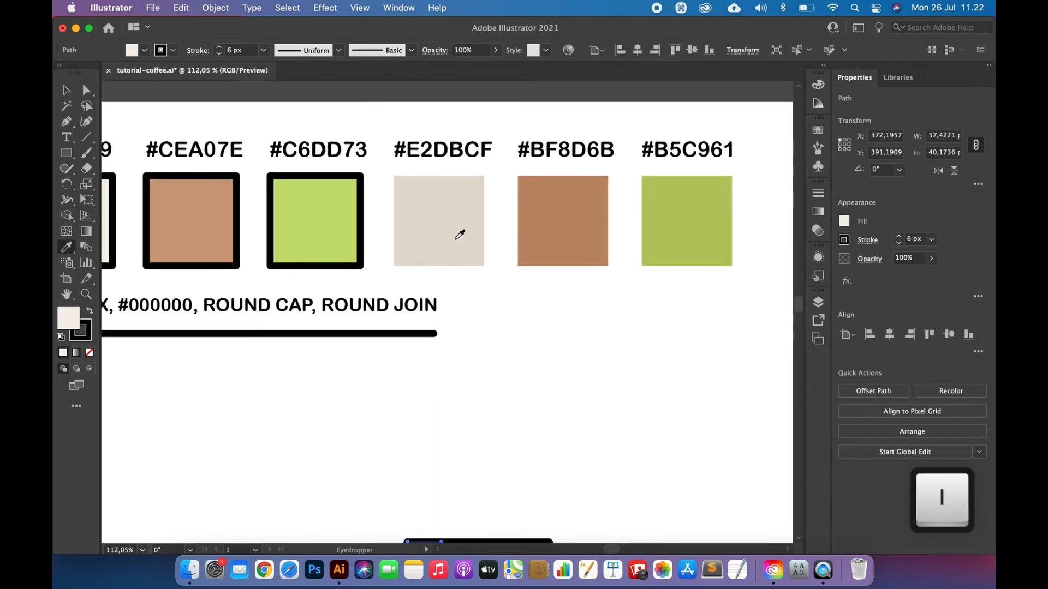
click(451, 236)
scroll(257, 159, down, 8)
click(66, 92)
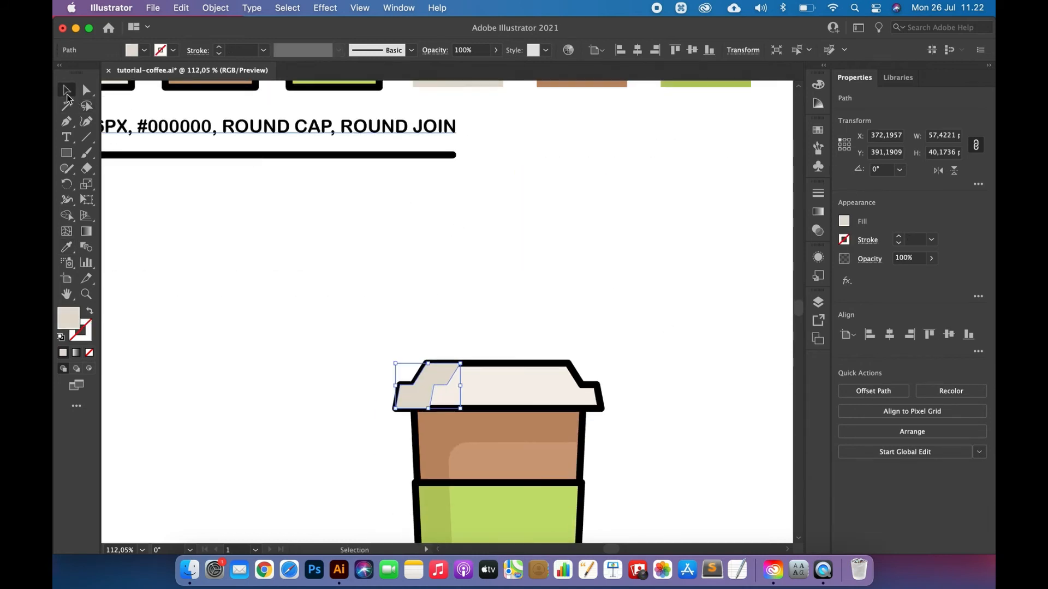
Copy the outlined lid, remove the original's stroke and paste the outlined copy in front of it.
super+click(528, 376)
key(super+c)
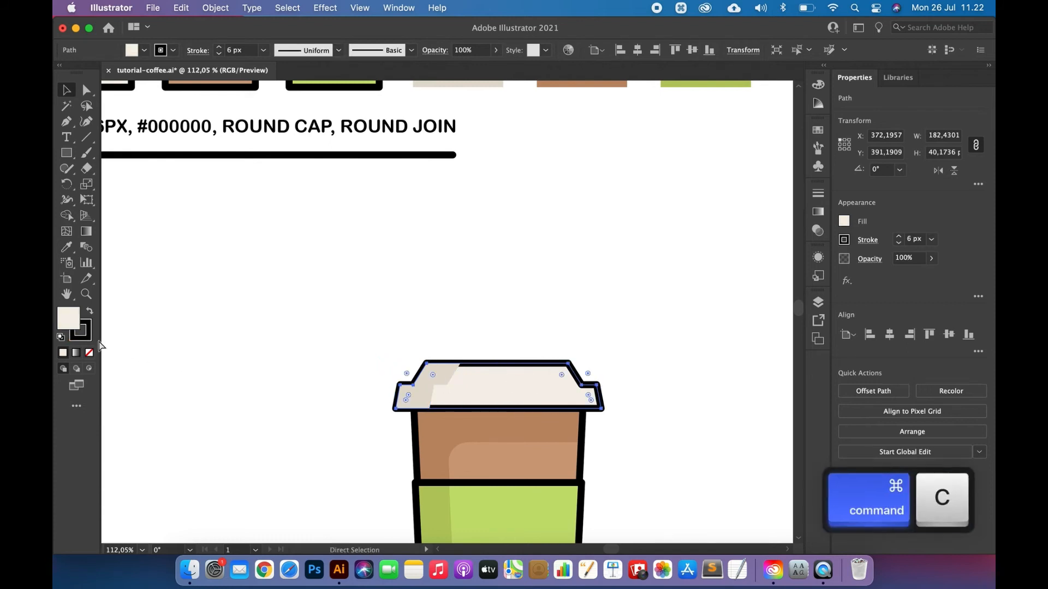
click(89, 353)
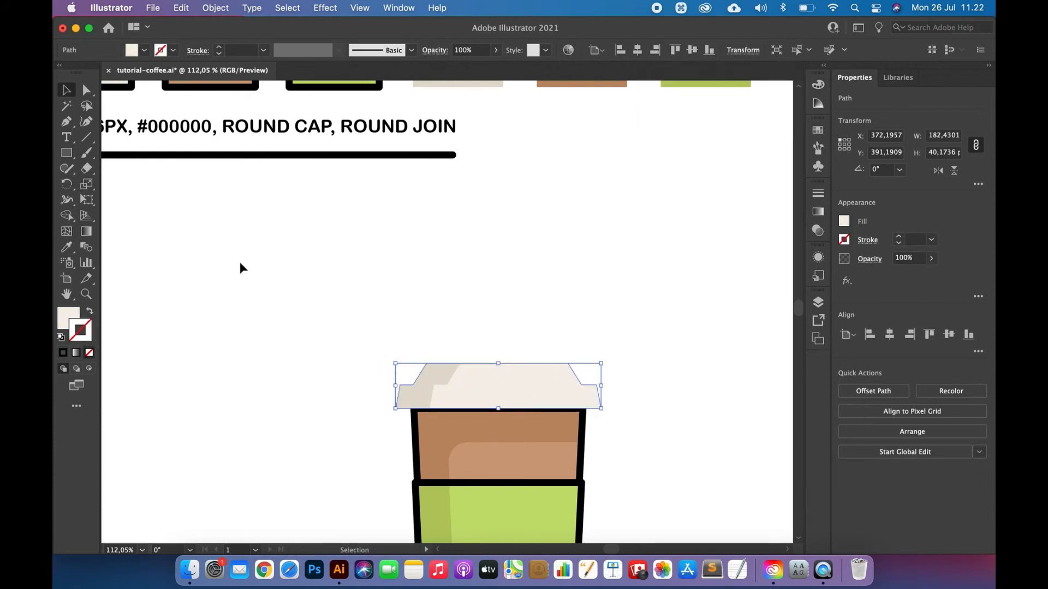
scroll(319, 257, down, 2)
key(super+f)
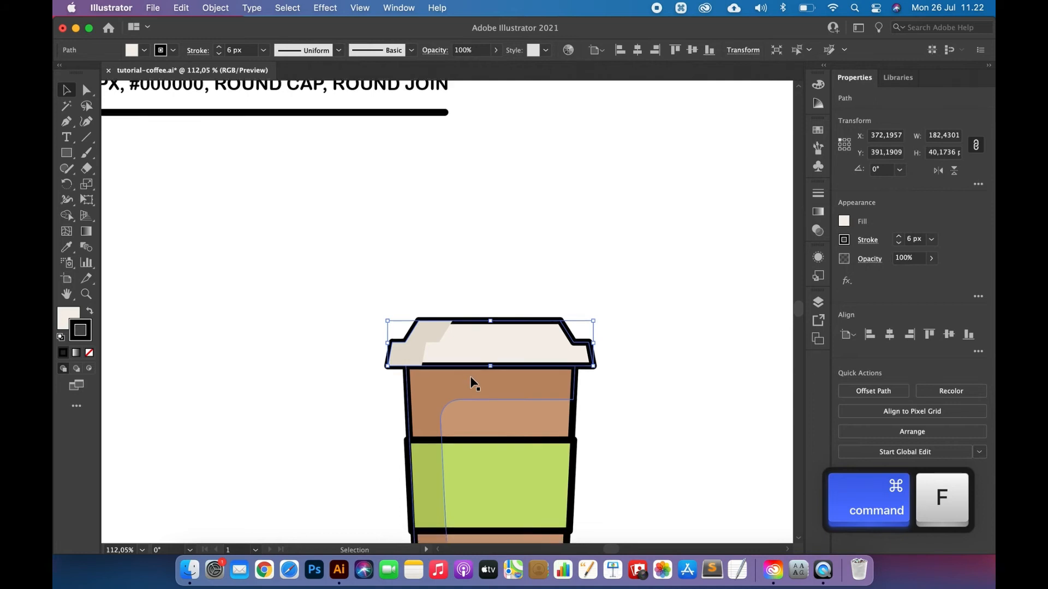
Remove the fill from the outlined lid copy and bring it forward above the lid's shading.
scroll(472, 379, up, 2)
key(i)
click(69, 318)
click(90, 353)
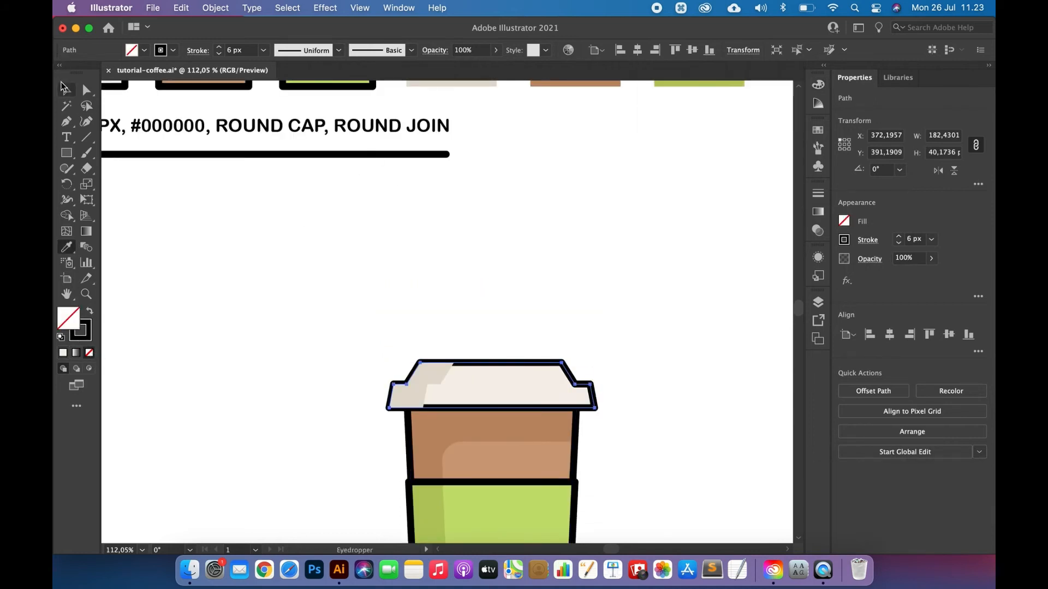
key(super+bracketright)
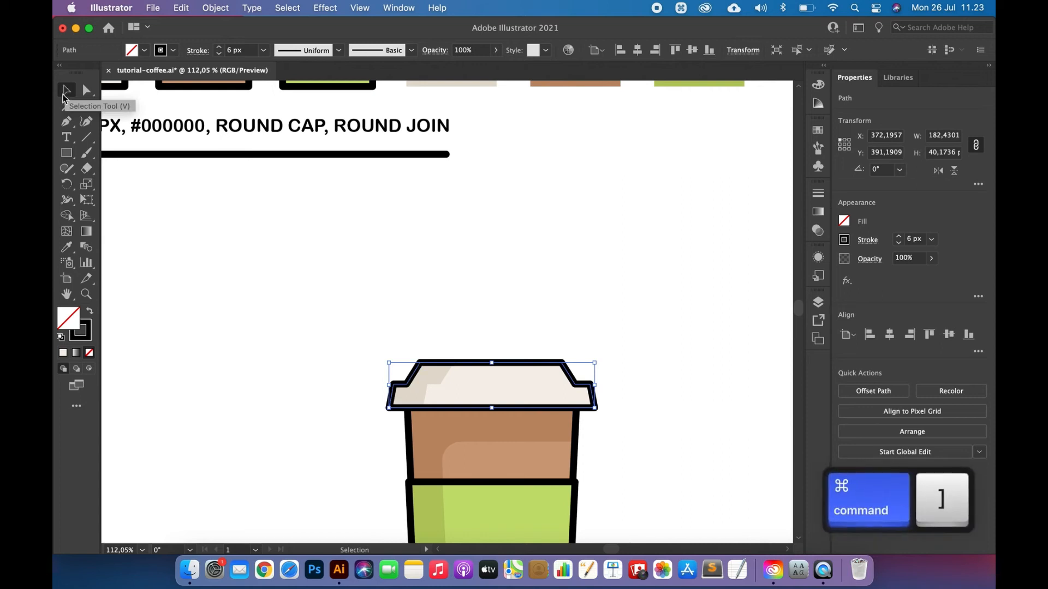
Draw a straight horizontal line about 132 px long across the cup's lower part, from its left edge to its right edge.
scroll(266, 259, down, 3)
scroll(266, 260, right, 2)
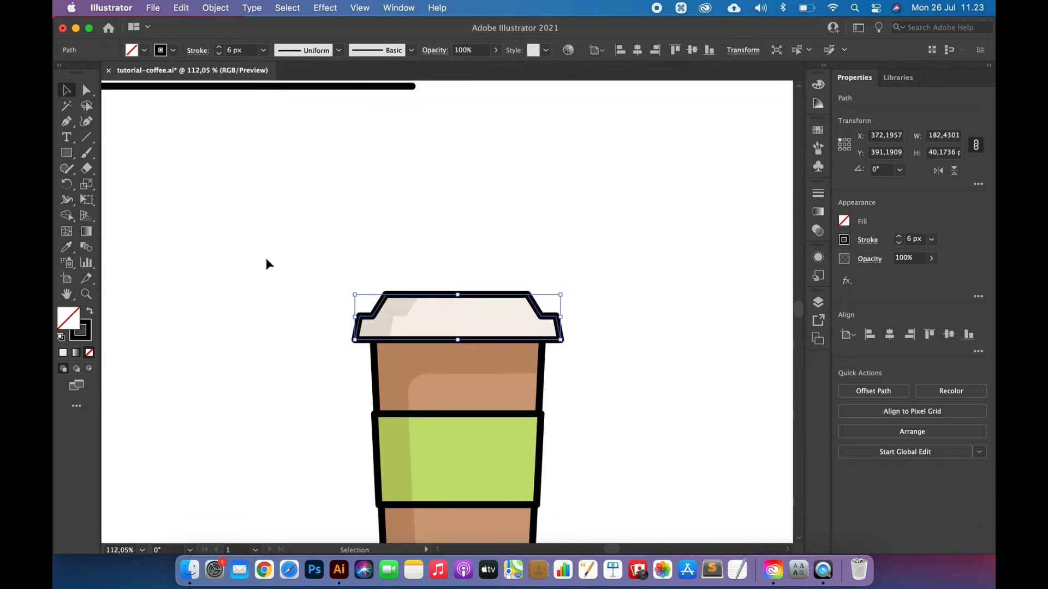
scroll(266, 257, up, 2)
scroll(266, 258, left, 1)
key(i)
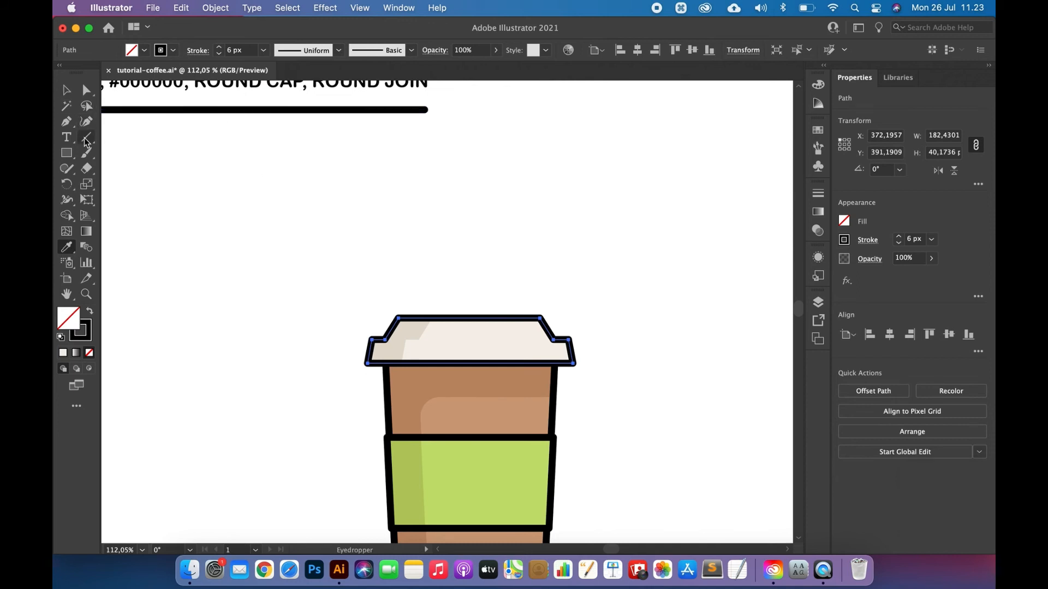
scroll(455, 450, up, 2)
scroll(450, 445, down, 3)
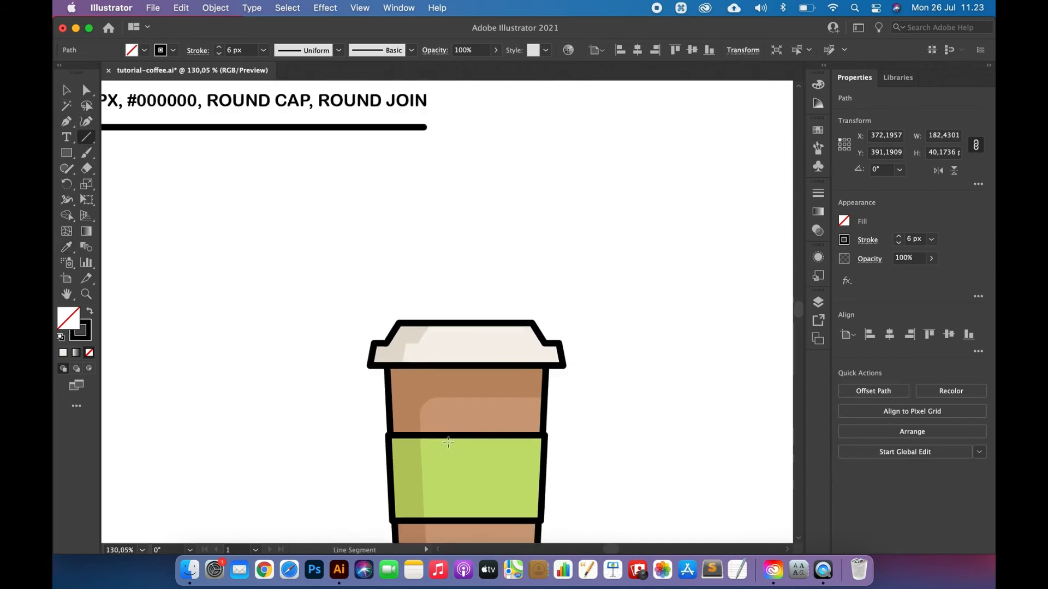
scroll(448, 442, down, 5)
scroll(448, 442, right, 1)
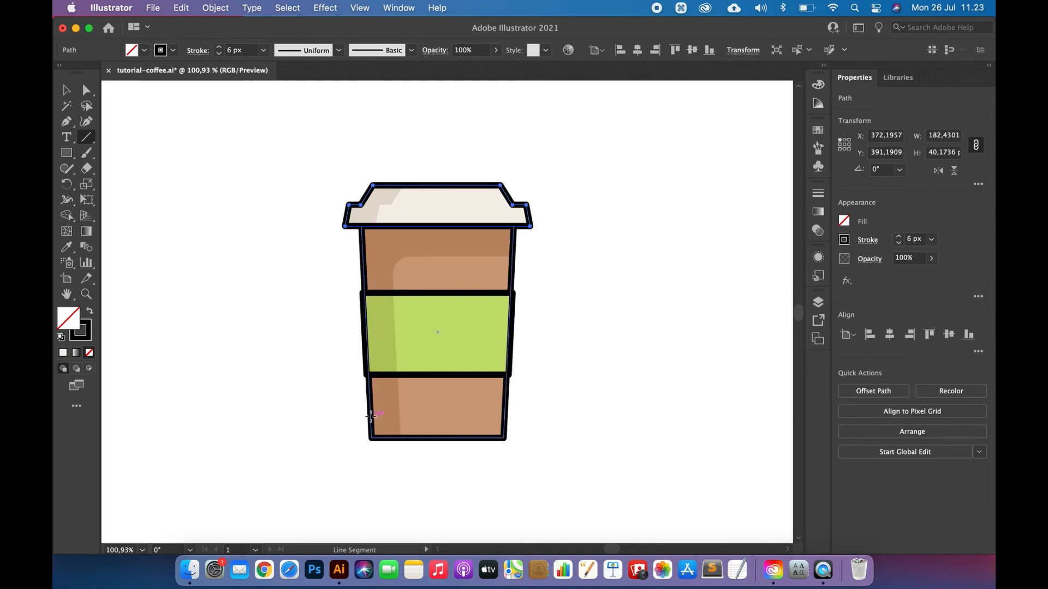
drag(369, 417, 505, 418)
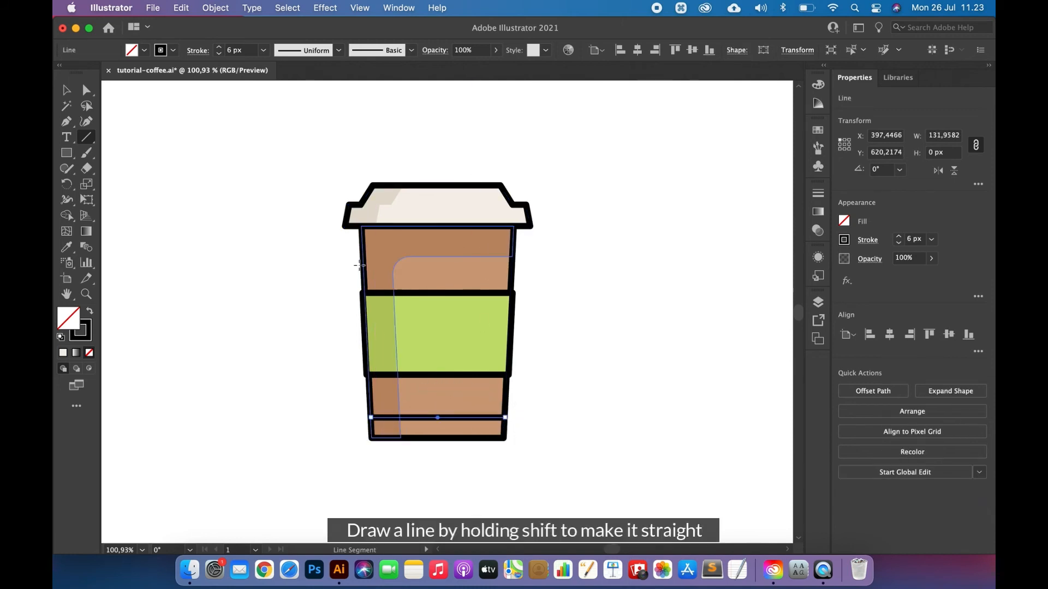
Draw two short horizontal lines on the sleeve's left side, the lower about 31 px long, and one from the lid's left notch past its middle.
mouse_move(384, 328)
mouse_down()
mouse_move(432, 327)
mouse_move(401, 348)
mouse_move(413, 348)
mouse_up()
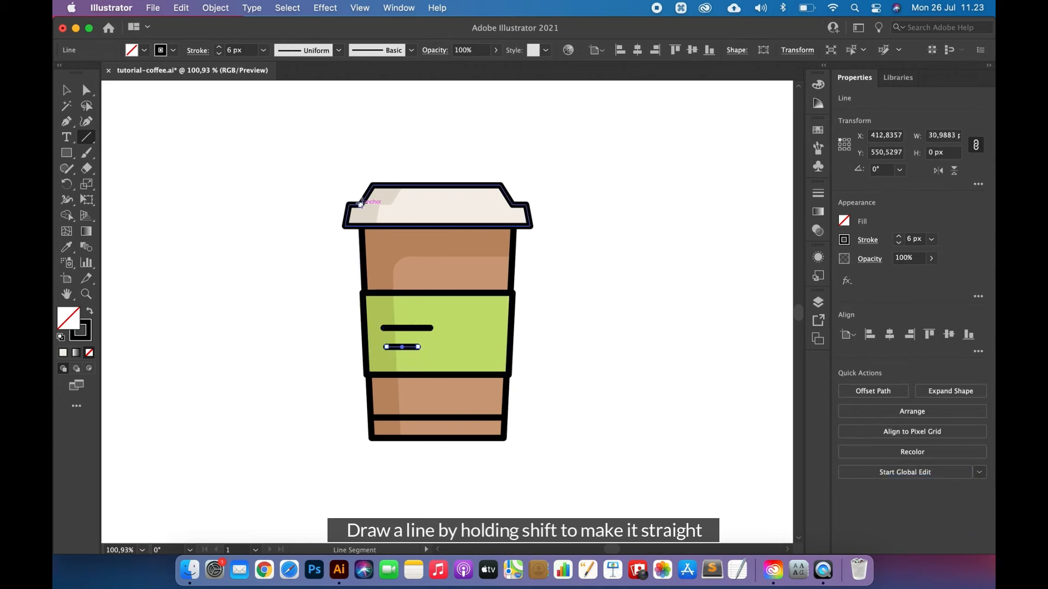
drag(361, 205, 452, 208)
click(69, 90)
click(224, 185)
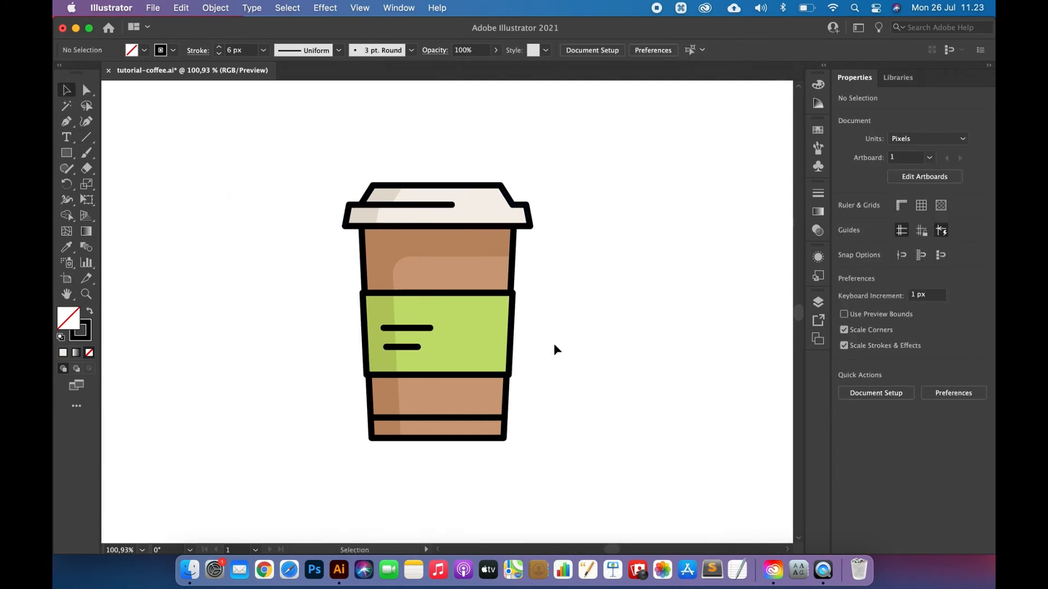
Add three anchor points along the right-hand part of the line across the cup's lower section.
scroll(553, 342, up, 5)
scroll(553, 338, down, 3)
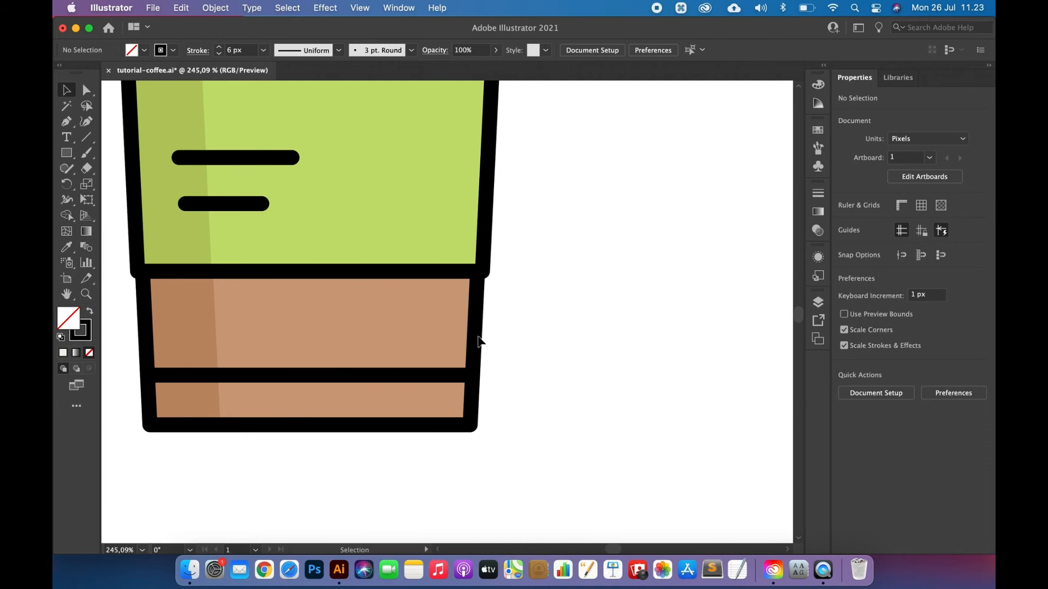
click(424, 376)
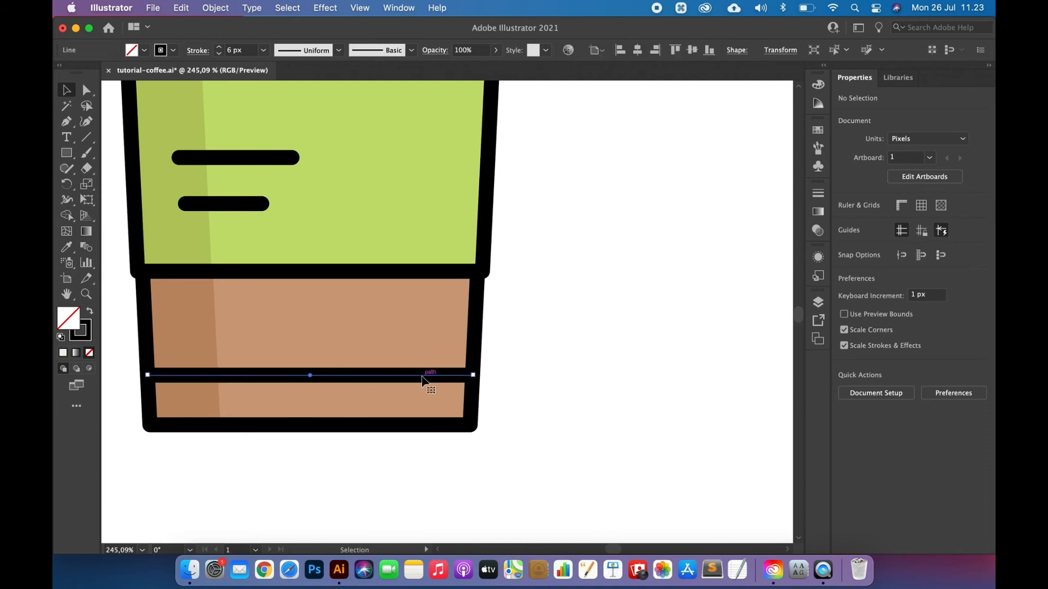
click(66, 121)
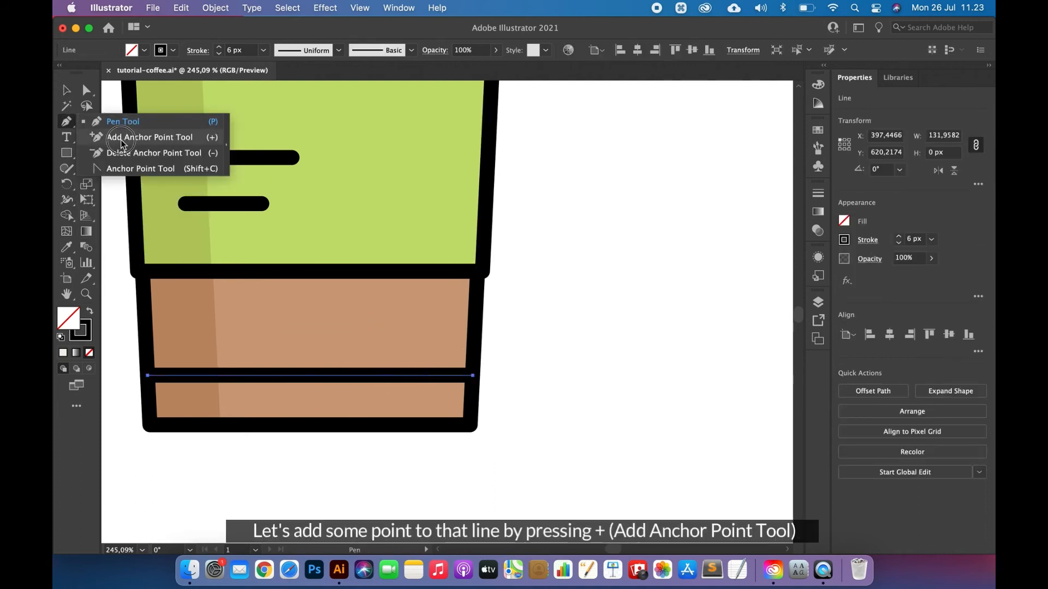
click(115, 143)
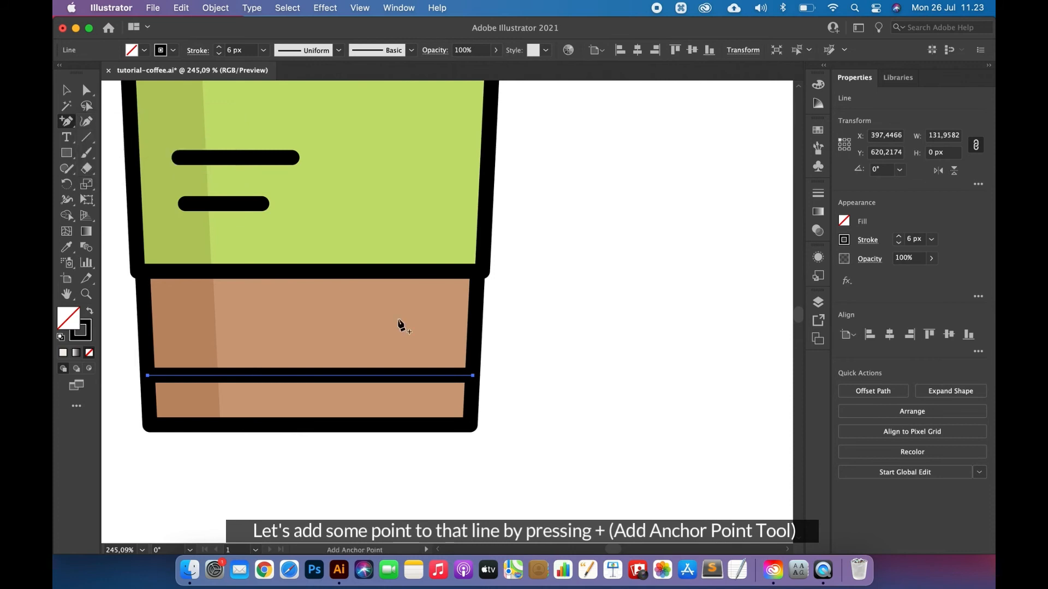
click(409, 376)
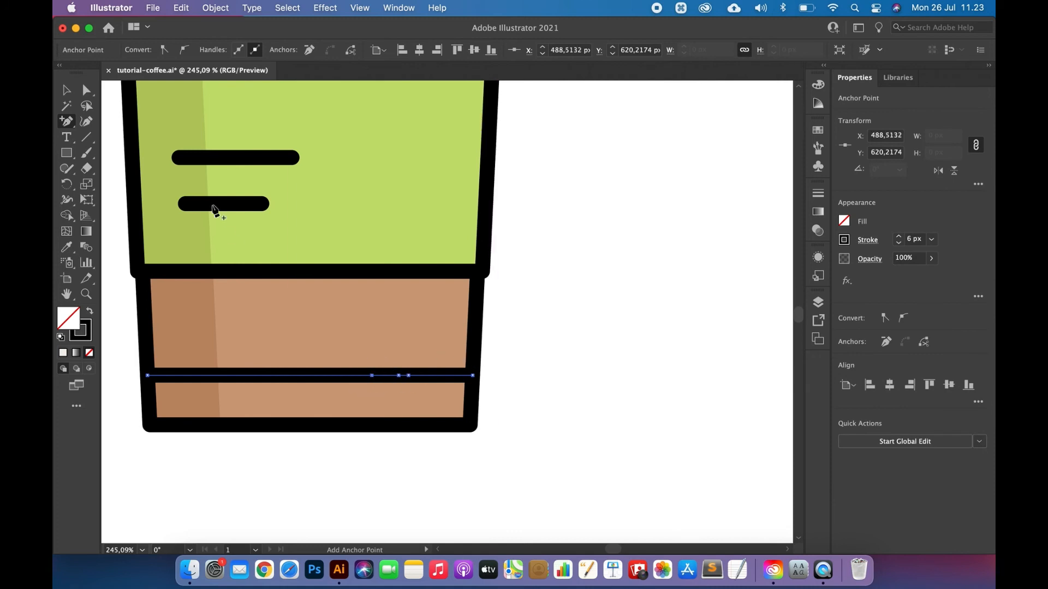
Delete the right end anchor point of the lower cup line with the Direct Selection tool.
click(88, 92)
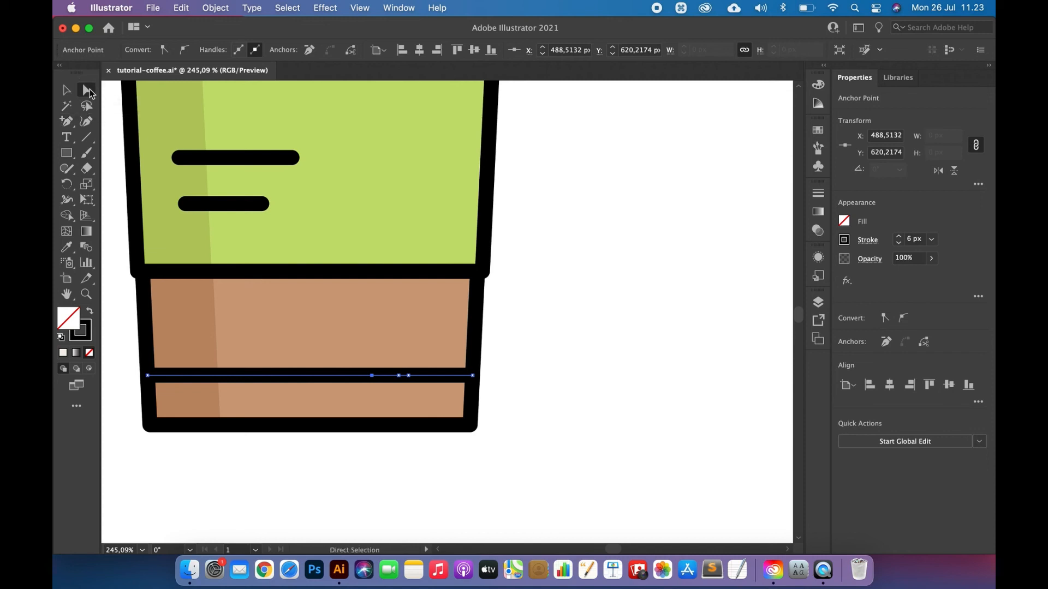
click(473, 376)
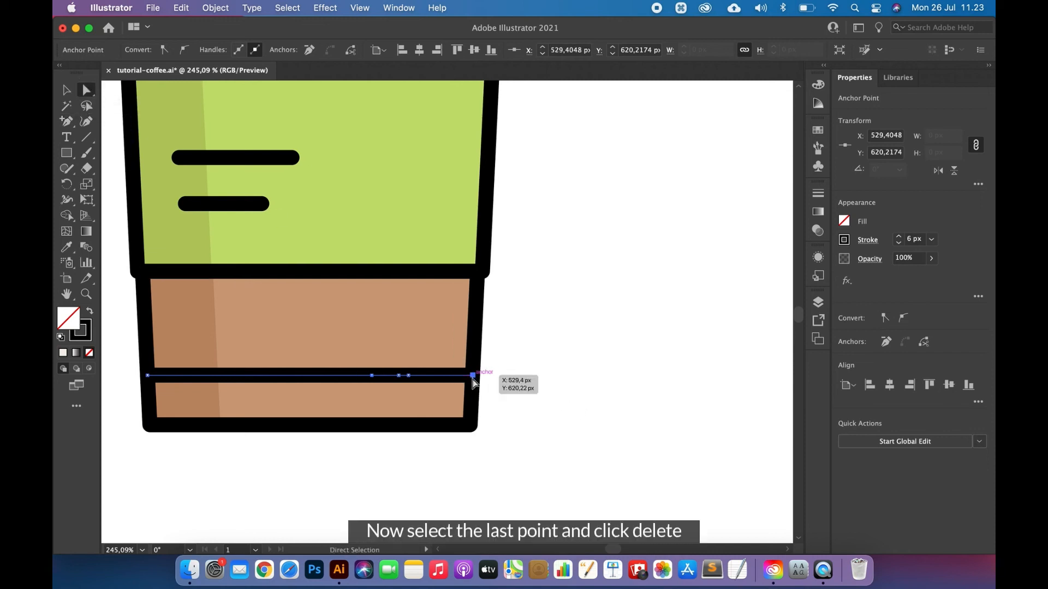
key(BackSpace)
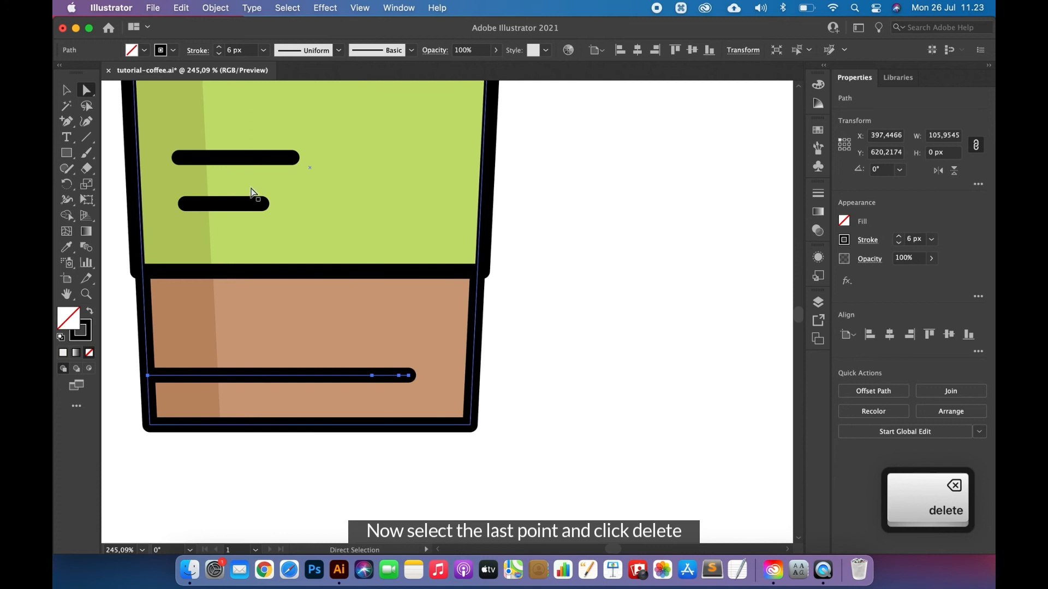
Delete the segment between the two inner anchor points of the lower cup line with the Anchor Point tool, leaving a short separate dash.
drag(66, 121, 130, 175)
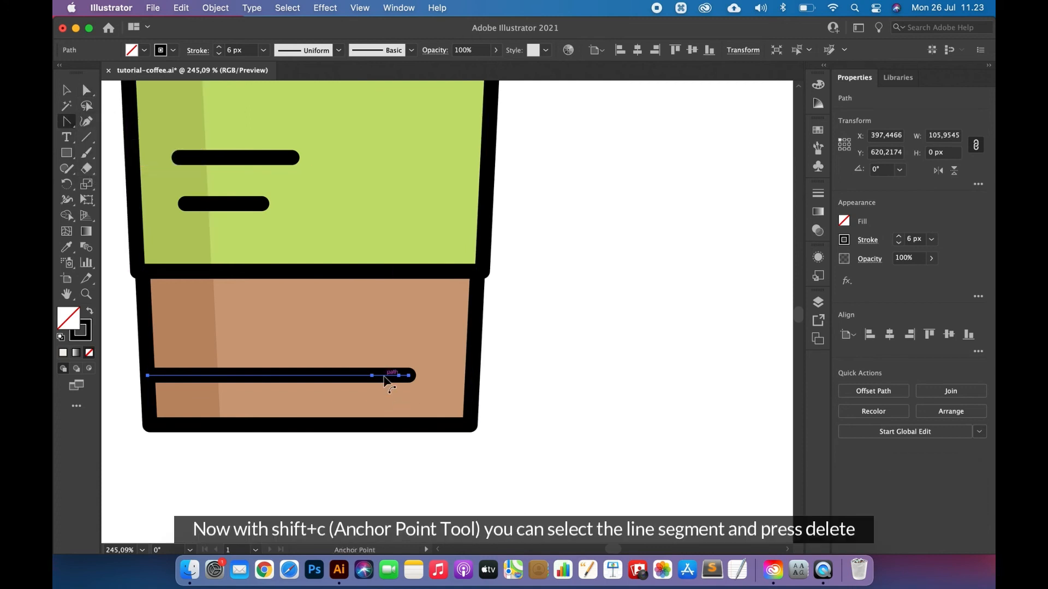
click(384, 376)
key(BackSpace)
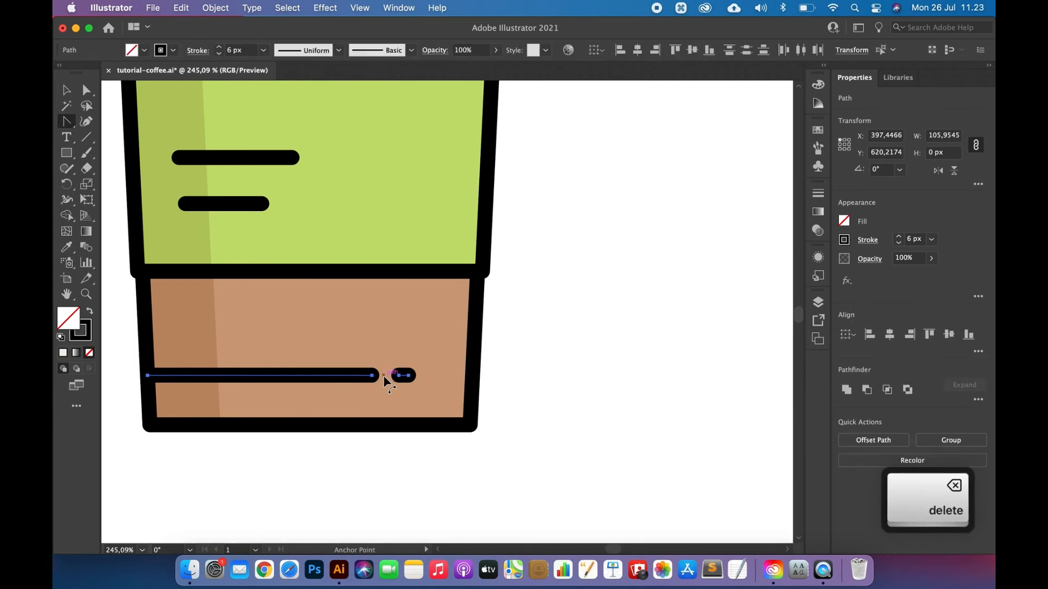
Widen the gap in the lower cup line by nudging the long piece's right end point left to X 486.5132 px.
click(86, 91)
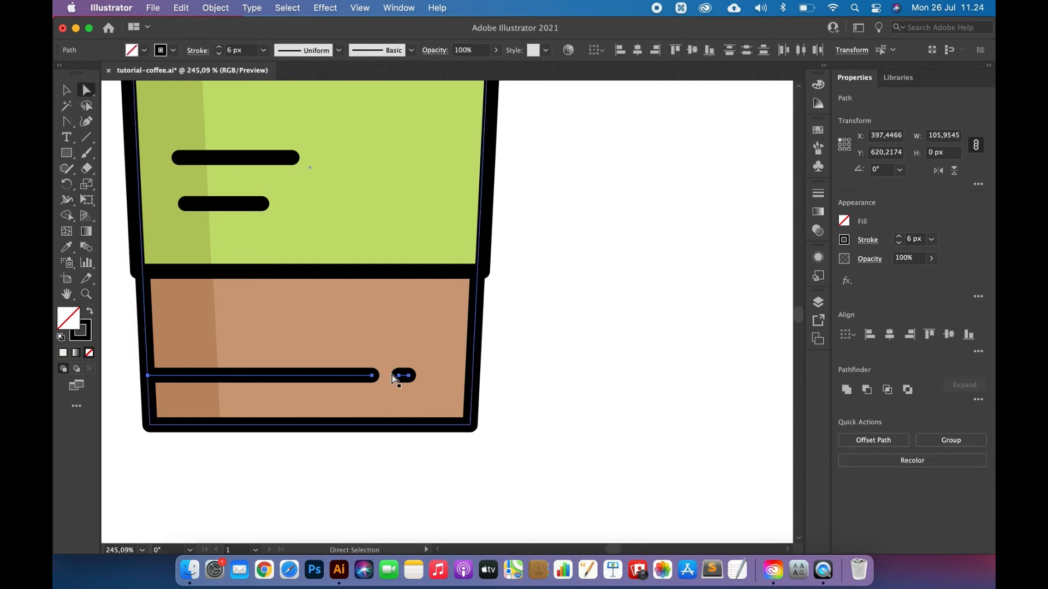
click(372, 375)
key(Left)
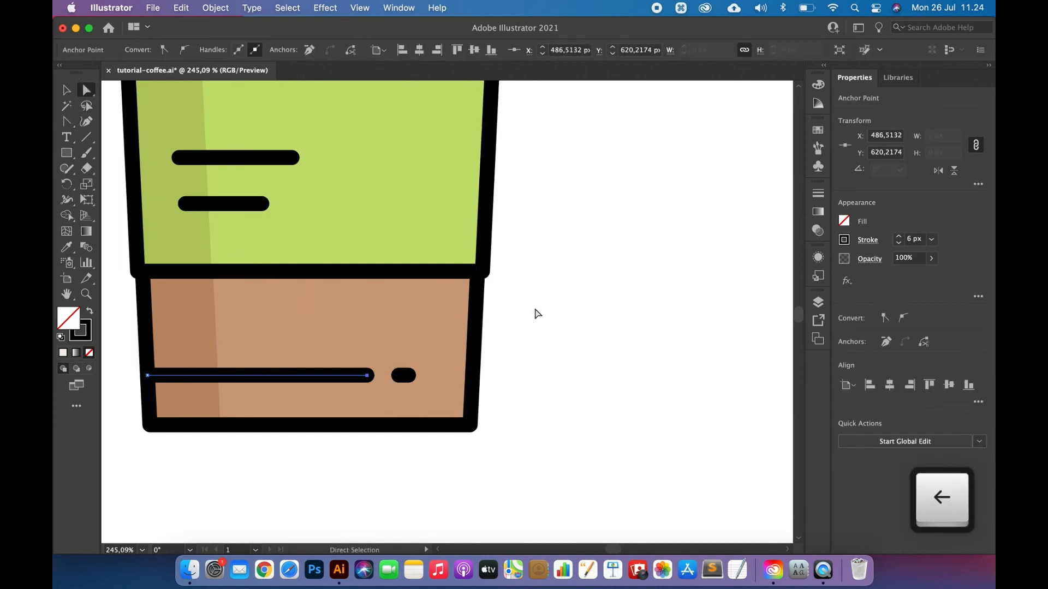
click(534, 311)
Add two anchor points near the right end of the lid line and delete the segment between them to form a dash.
key(super+minus)
key(super+minus)
key(super+minus)
key(super+minus)
scroll(535, 308, up, 6)
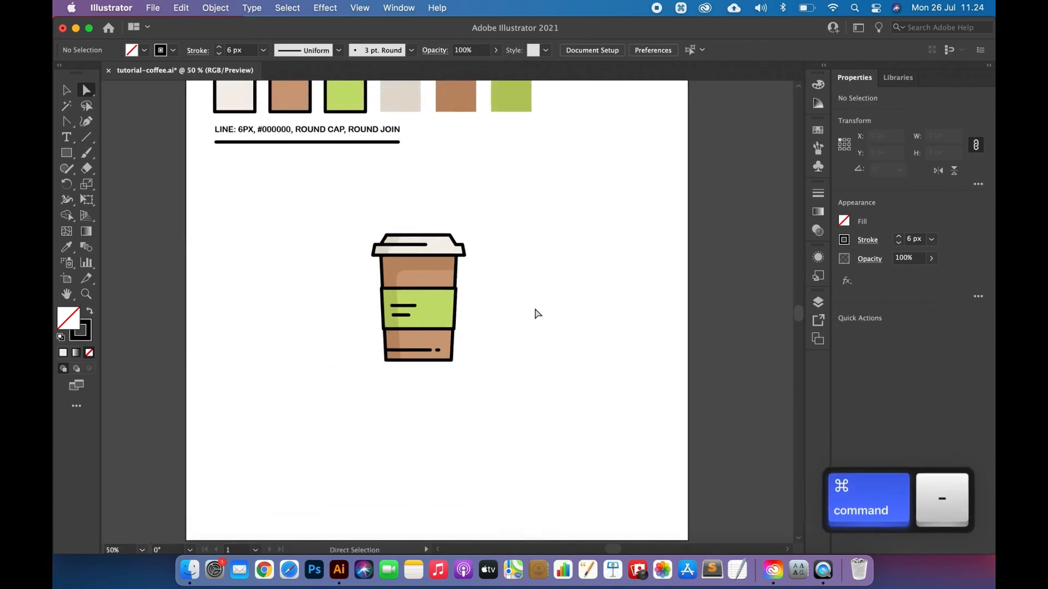
scroll(538, 313, left, 3)
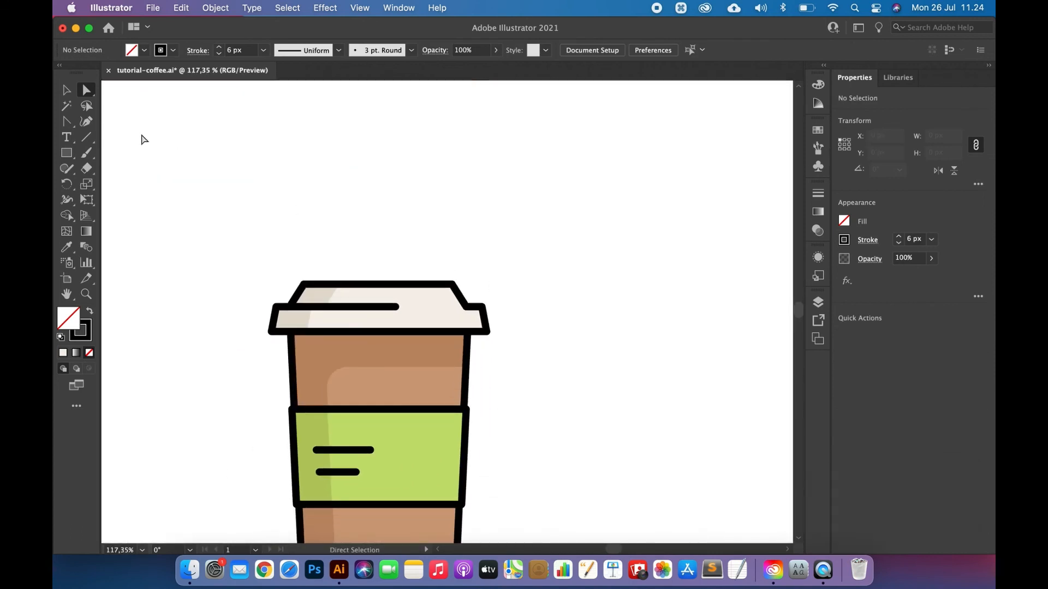
click(66, 123)
drag(66, 123, 128, 121)
scroll(279, 215, up, 5)
key(equal)
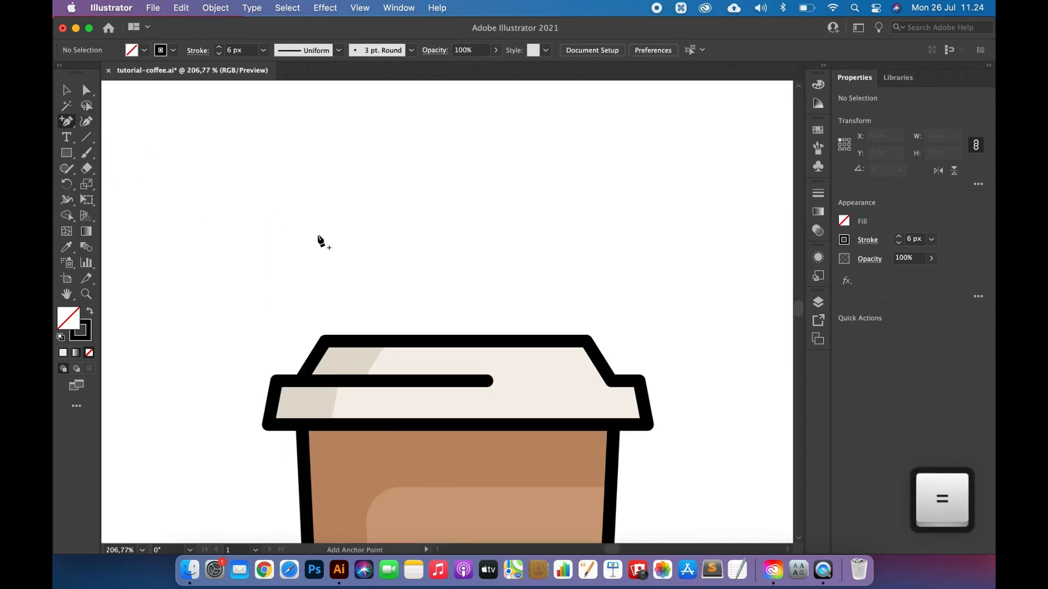
click(474, 382)
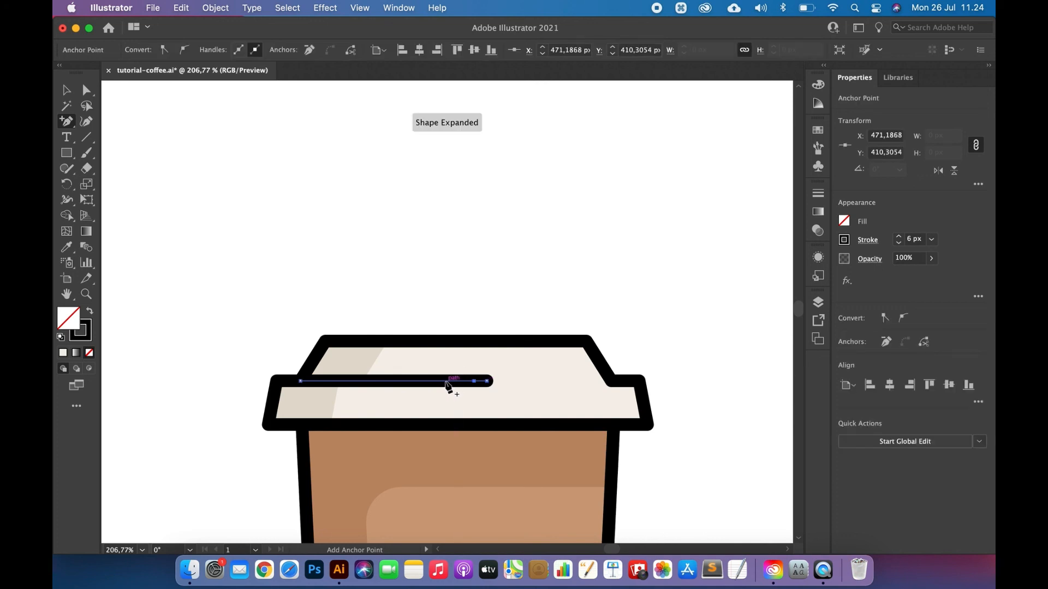
key(shift+c)
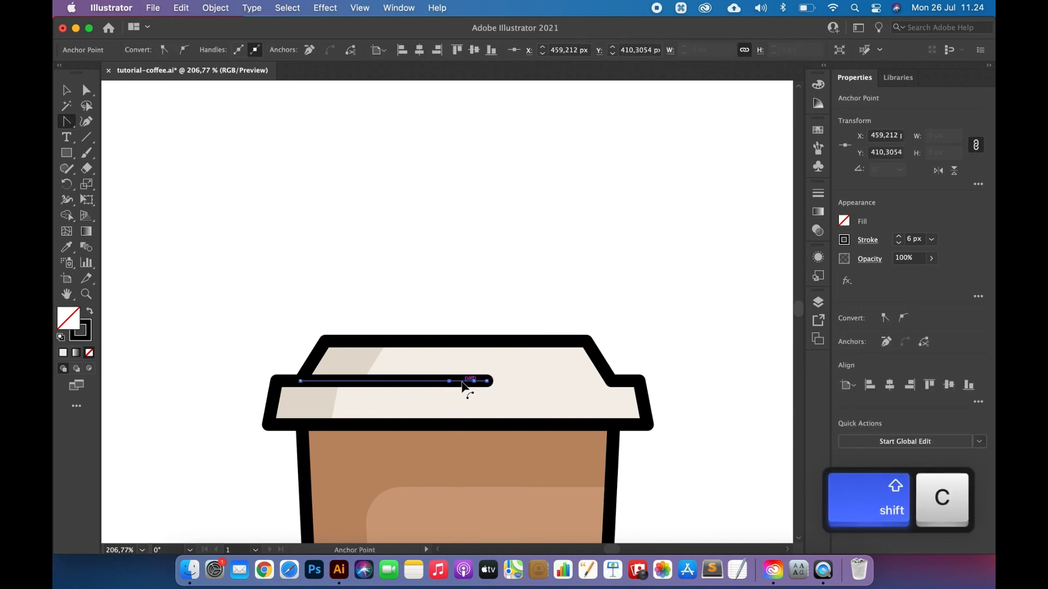
key(BackSpace)
Shorten the lid line's small dash by nudging its left end point to X 472.1868 px with the Direct Selection tool.
click(87, 91)
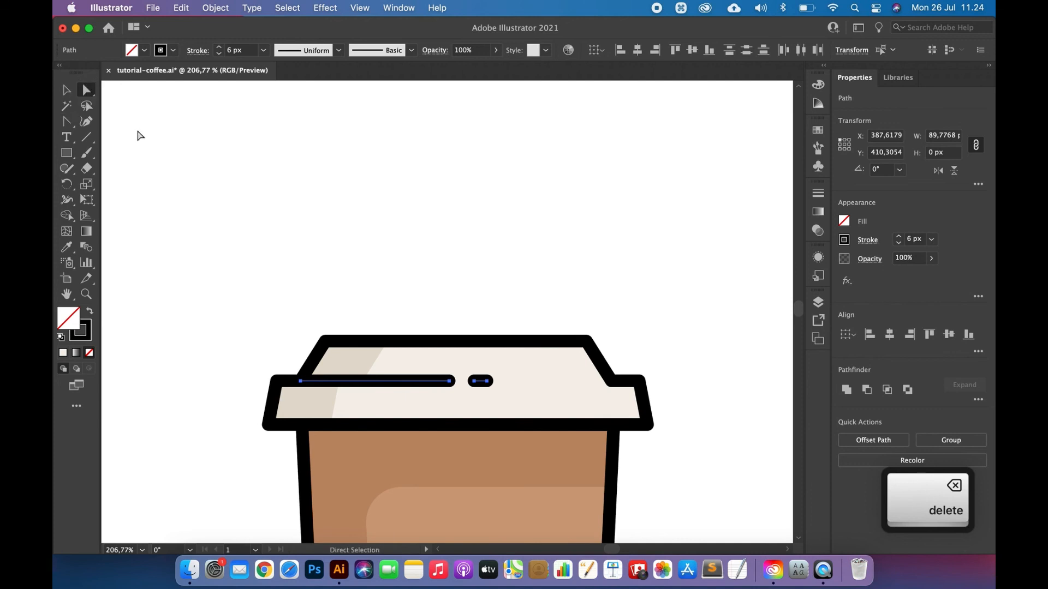
click(473, 381)
key(Right)
key(Left)
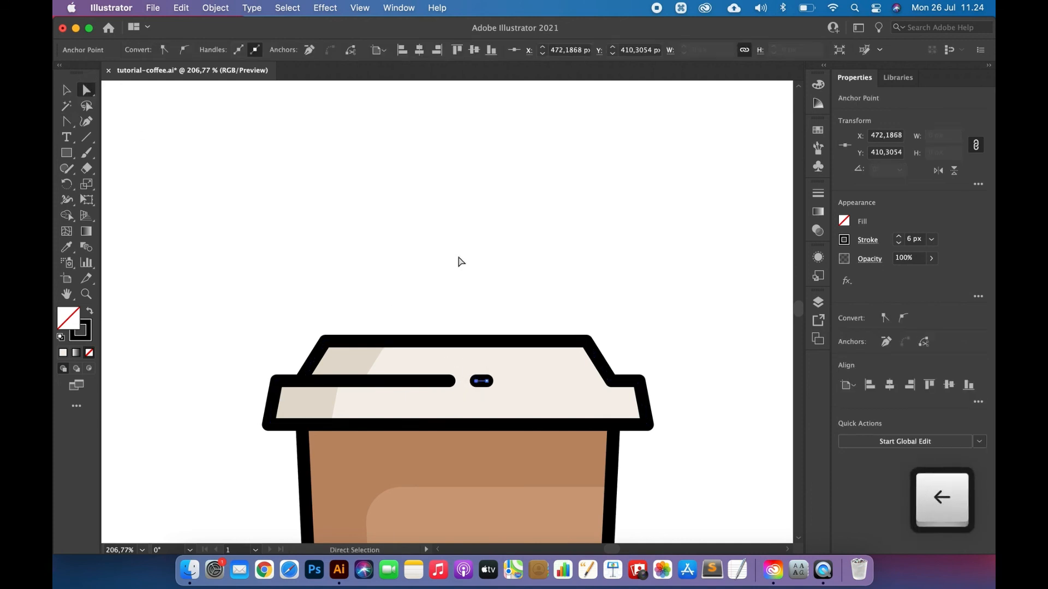
click(467, 202)
Draw two staggered horizontal lines above the lid's right side, the lower about 80 px long and the upper about 55 px.
key(super+minus)
key(super+minus)
key(super+minus)
key(super+minus)
scroll(468, 202, down, 2)
scroll(536, 243, up, 2)
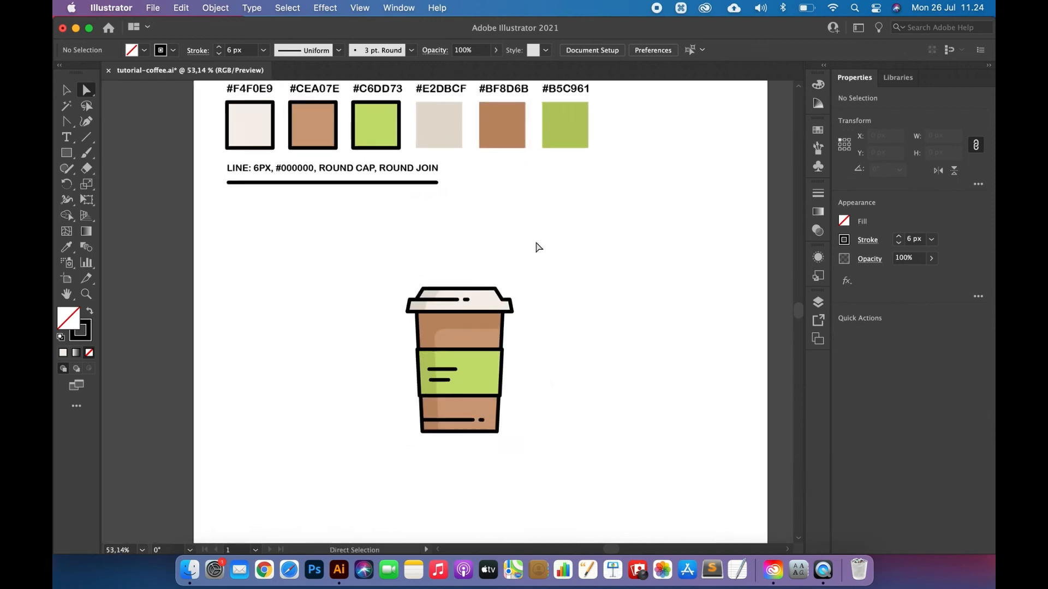
scroll(536, 243, up, 2)
click(88, 137)
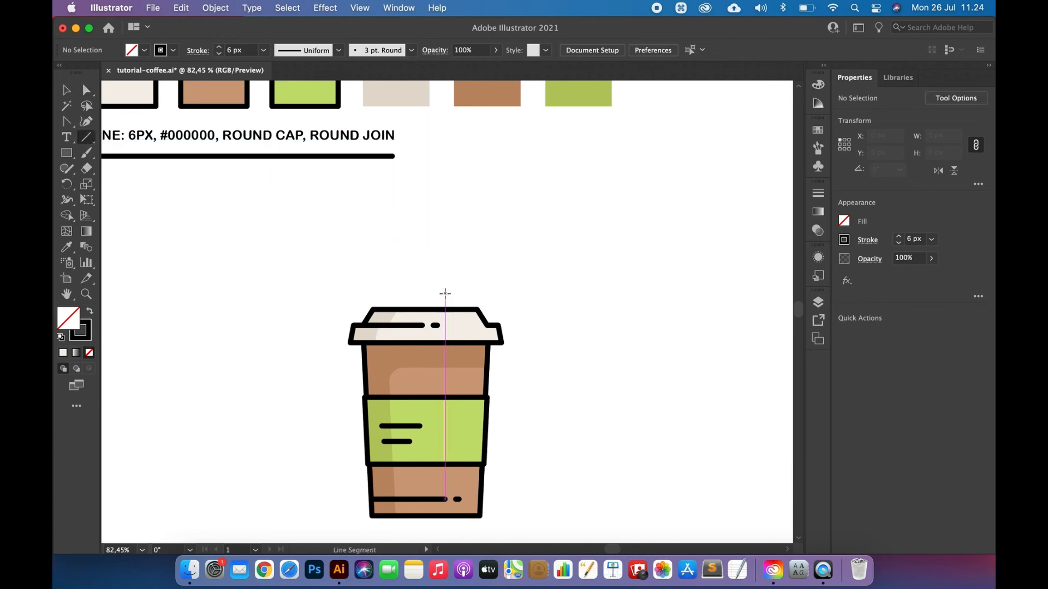
drag(440, 293, 519, 277)
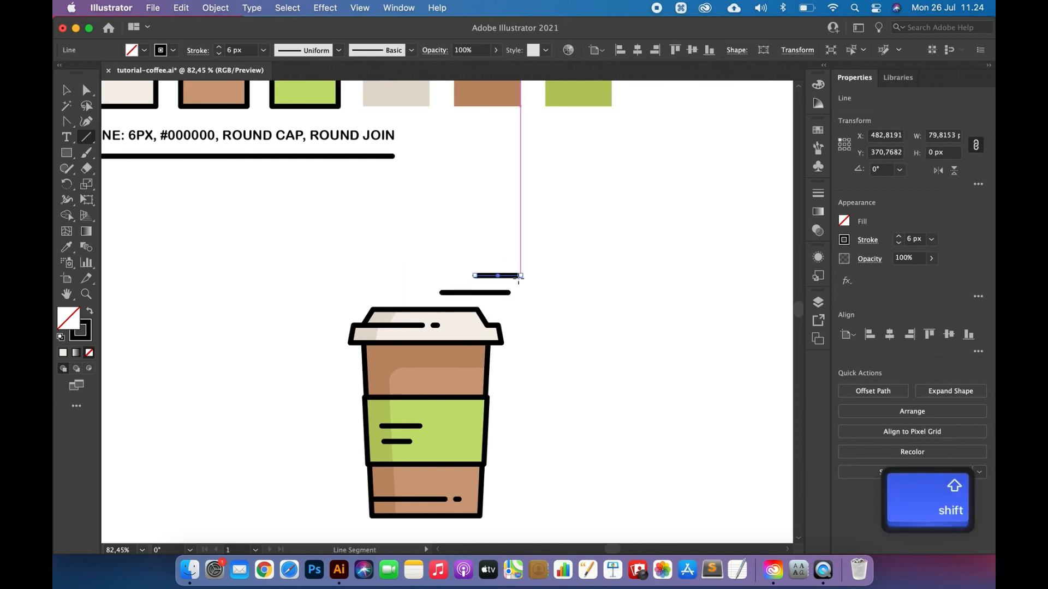
scroll(643, 281, up, 10)
drag(449, 288, 635, 239)
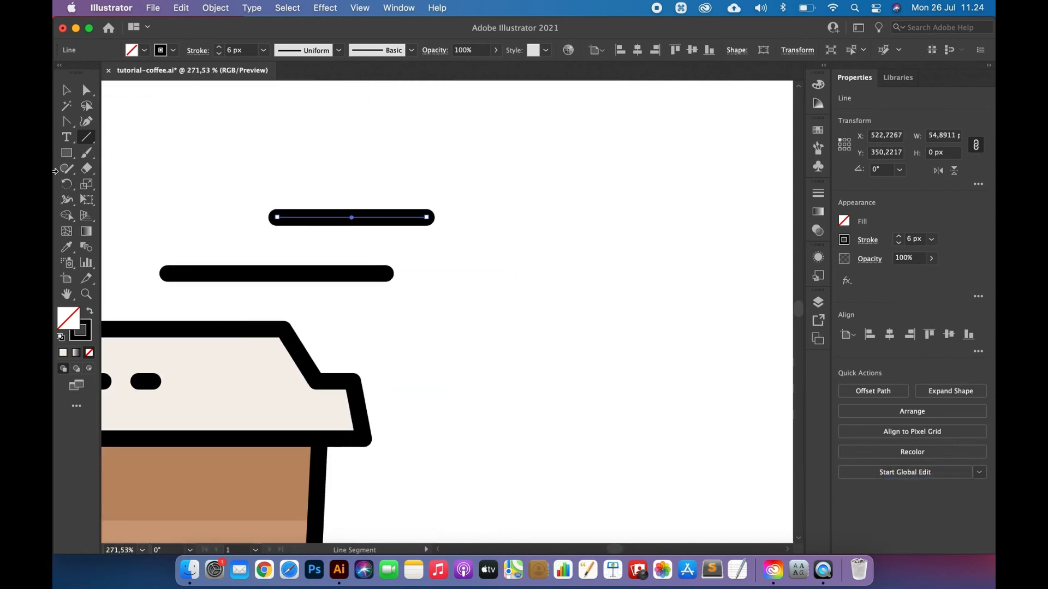
Add two anchor points near the right end of each of the two lines above the lid.
click(72, 122)
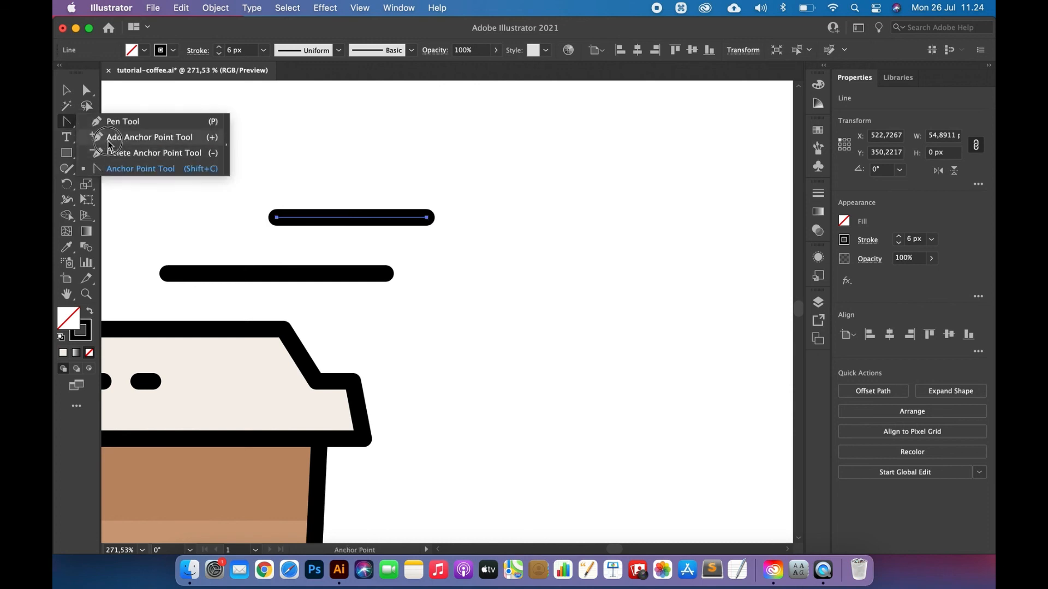
click(112, 133)
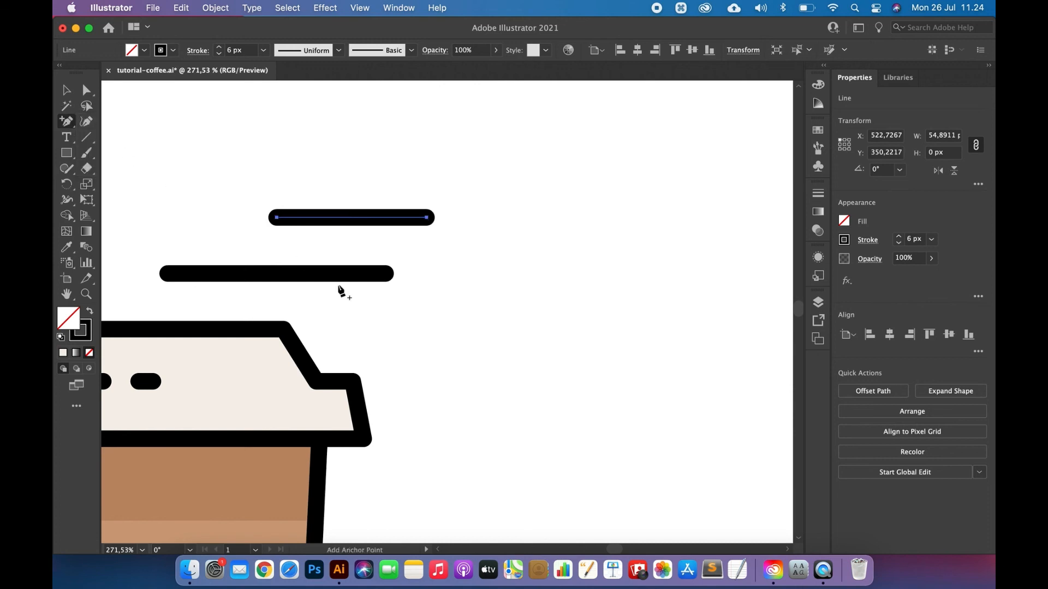
click(402, 217)
click(370, 217)
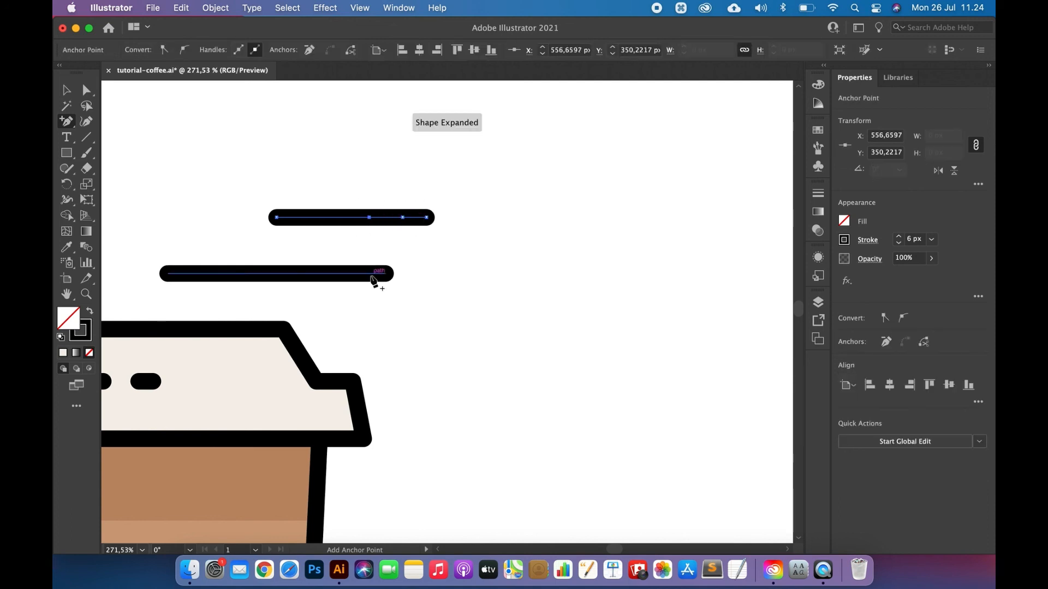
click(377, 274)
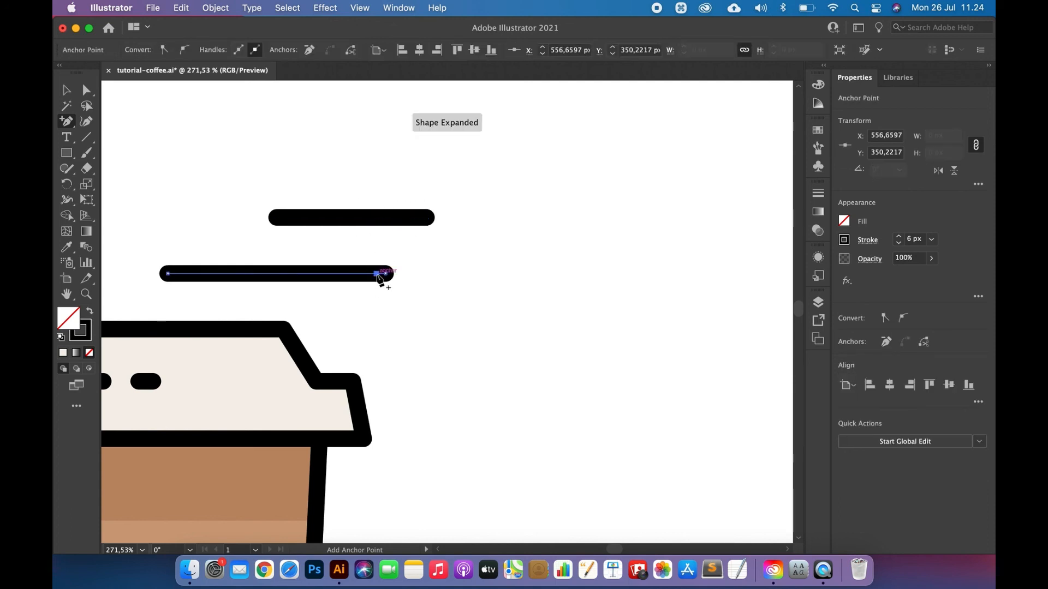
click(348, 274)
Delete the segment between the added anchor points in both lines above the lid with the Anchor Point tool, and deselect.
key(shift+c)
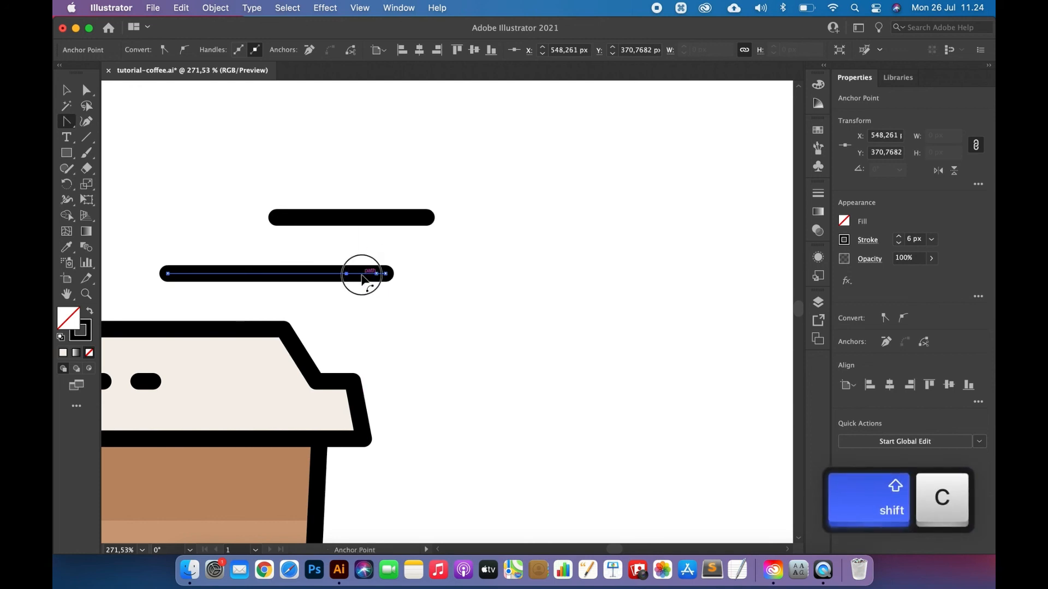
key(Delete)
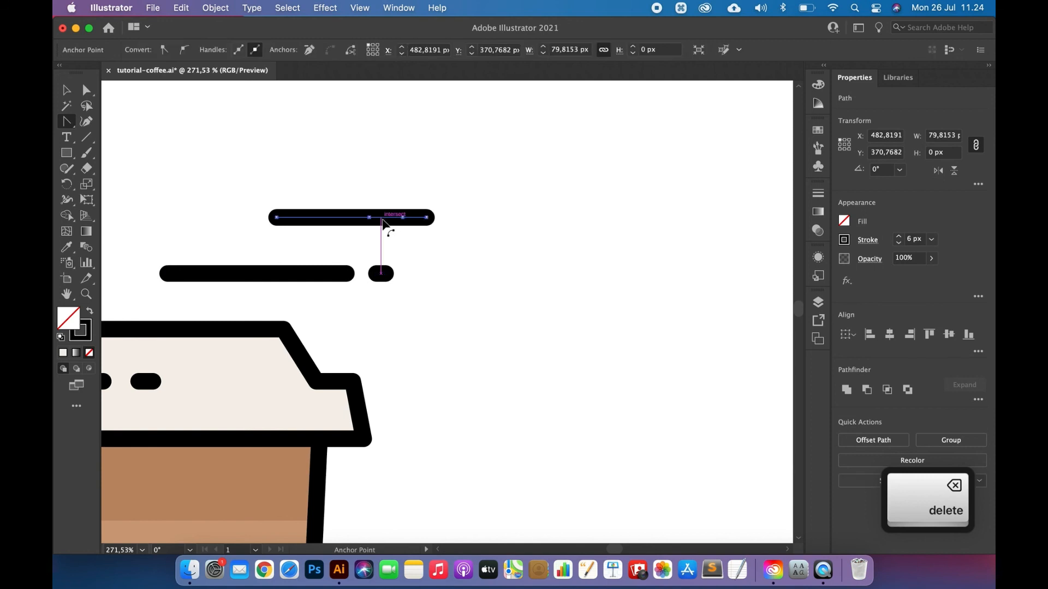
key(Delete)
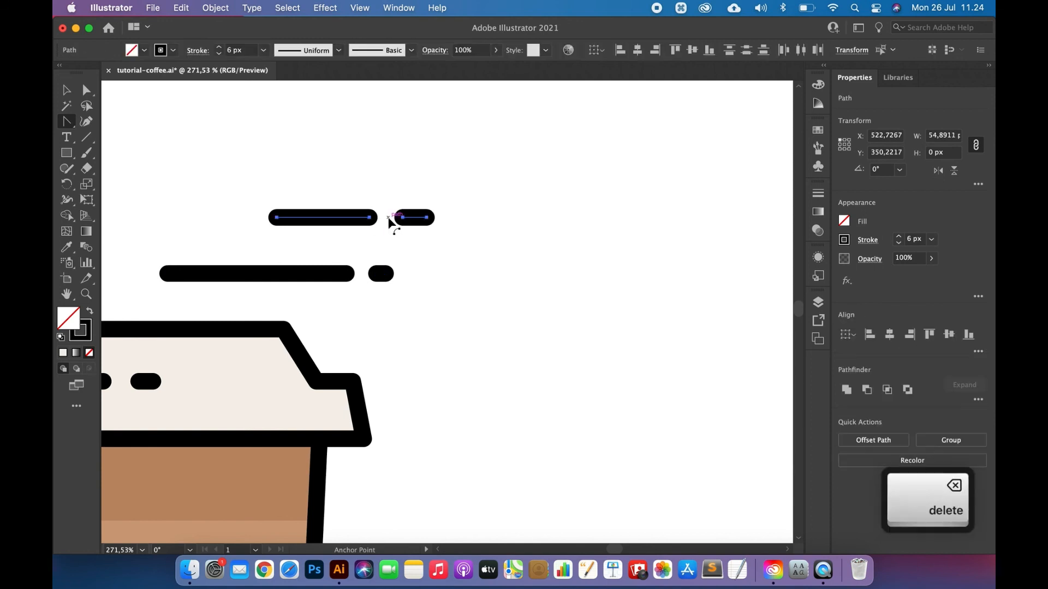
click(66, 95)
click(174, 123)
Examine the complete coffee cup illustration, including the broken detail lines on the lid, cup and above it.
key(super+minus)
key(super+minus)
key(super+minus)
key(super+minus)
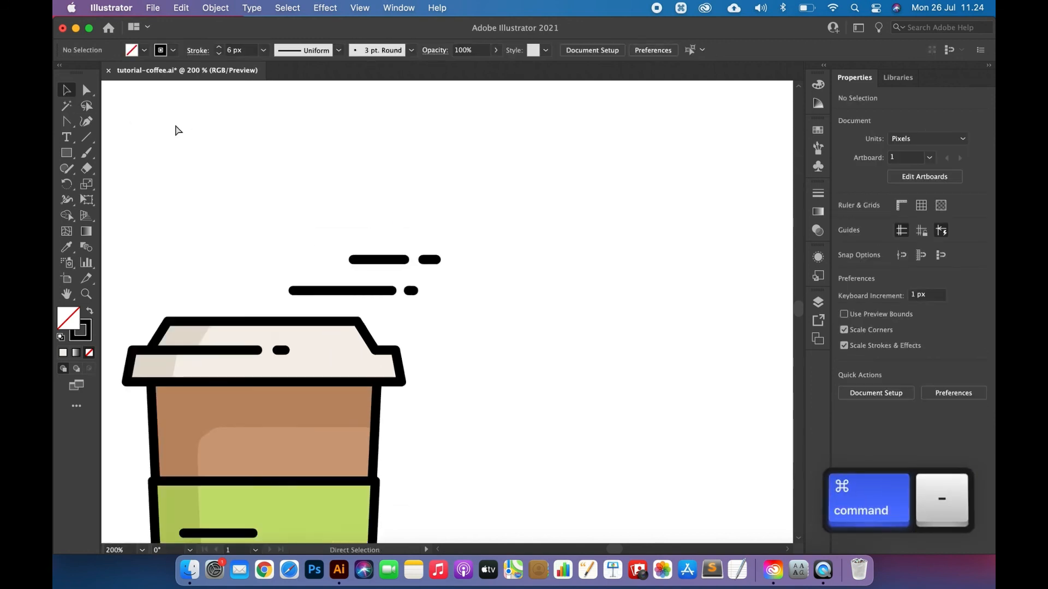
key(super+minus)
scroll(507, 323, down, 2)
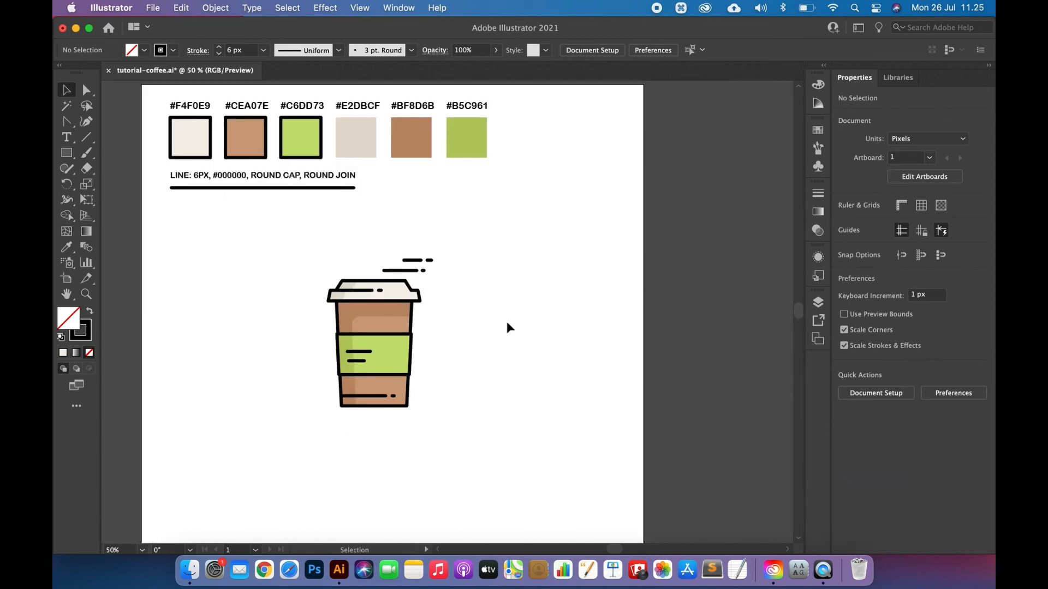
scroll(507, 322, up, 5)
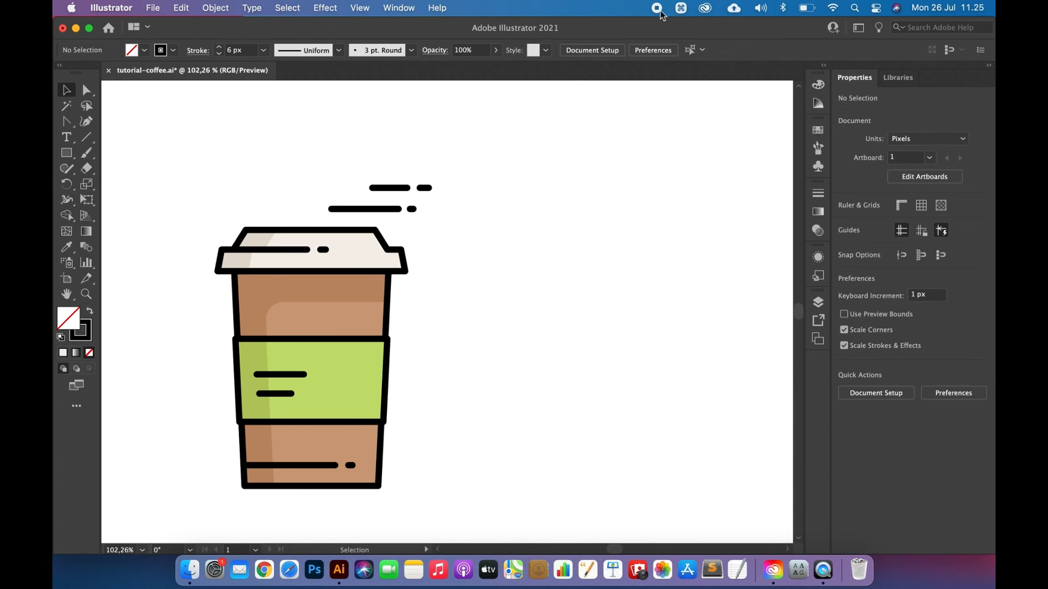